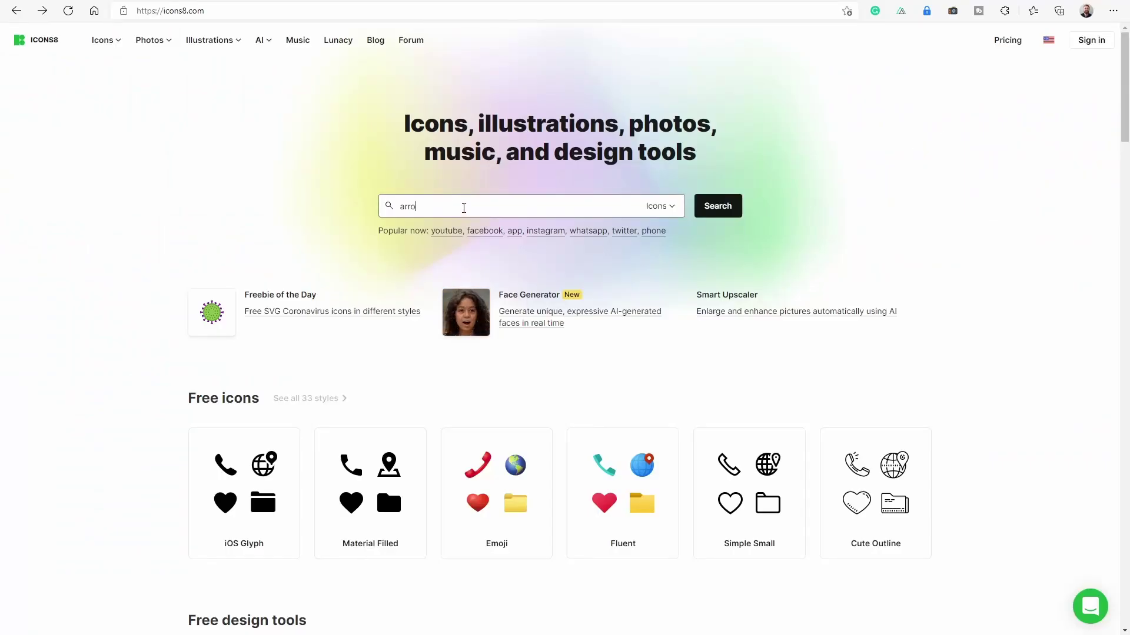
Step: Search Icons8 for 'arrow' and open the purple gradient arrow icon
text(w)
key(Return)
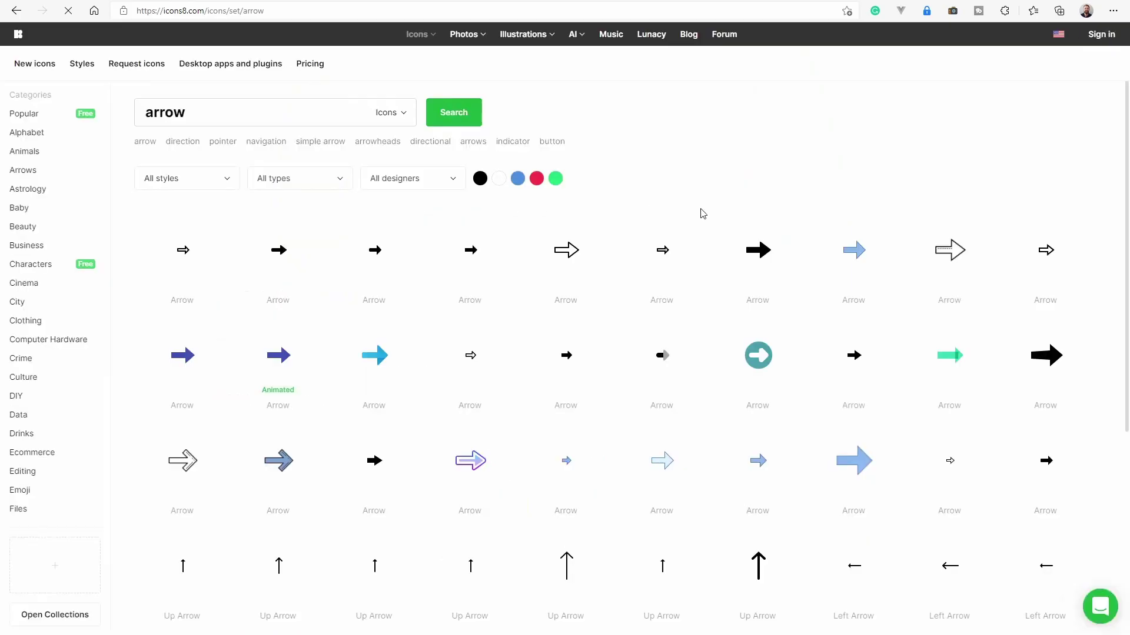
scroll(815, 218, down, 3)
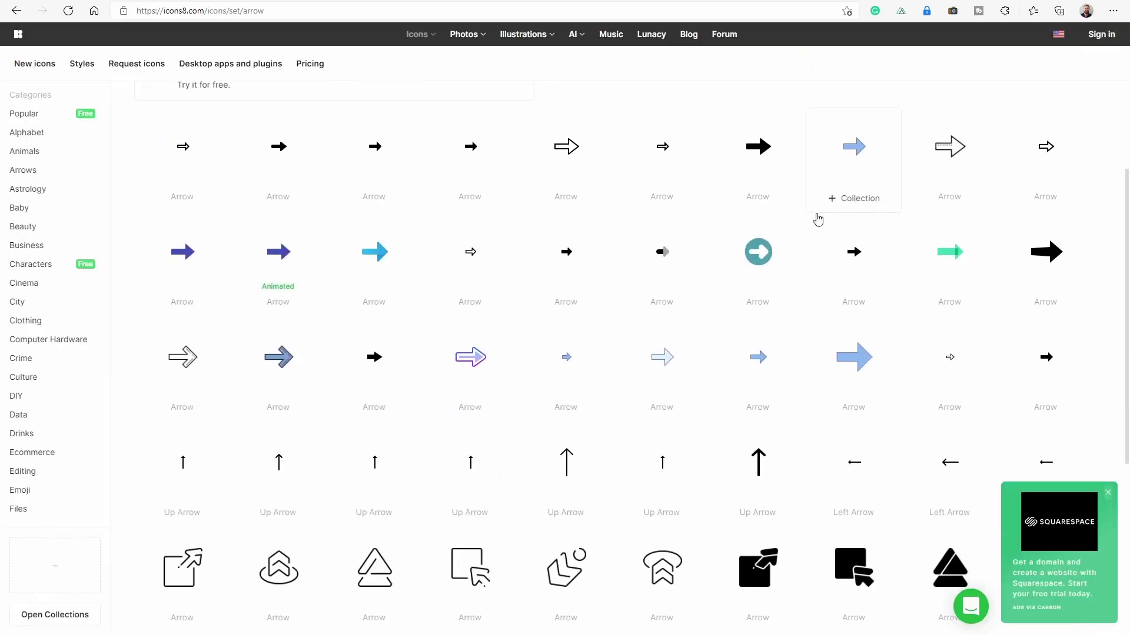
click(470, 362)
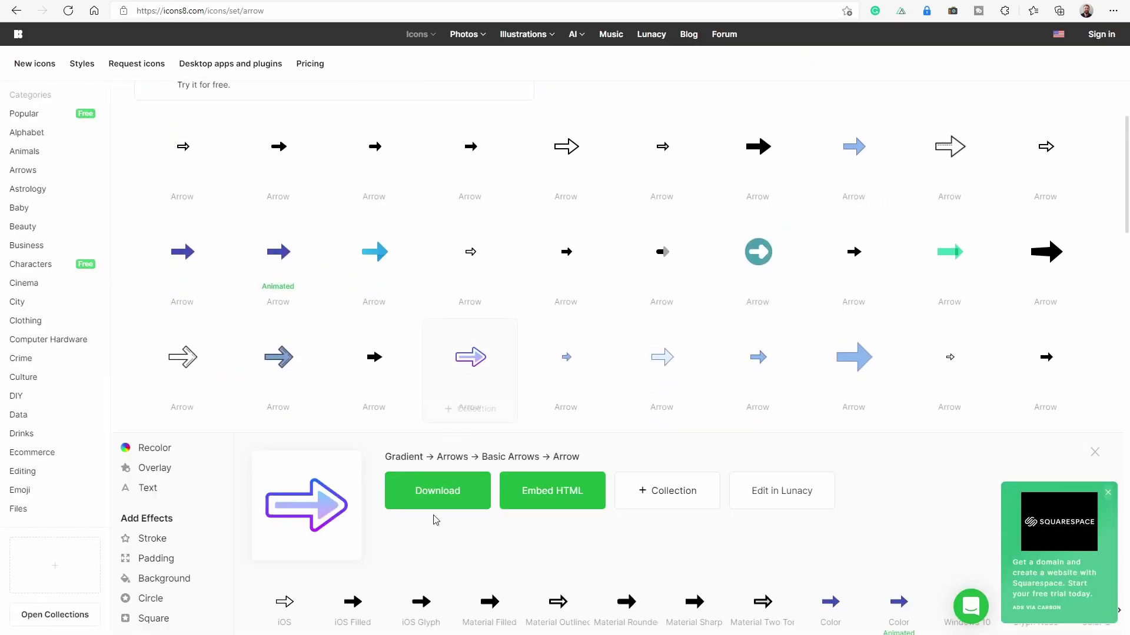
scroll(429, 406, down, 2)
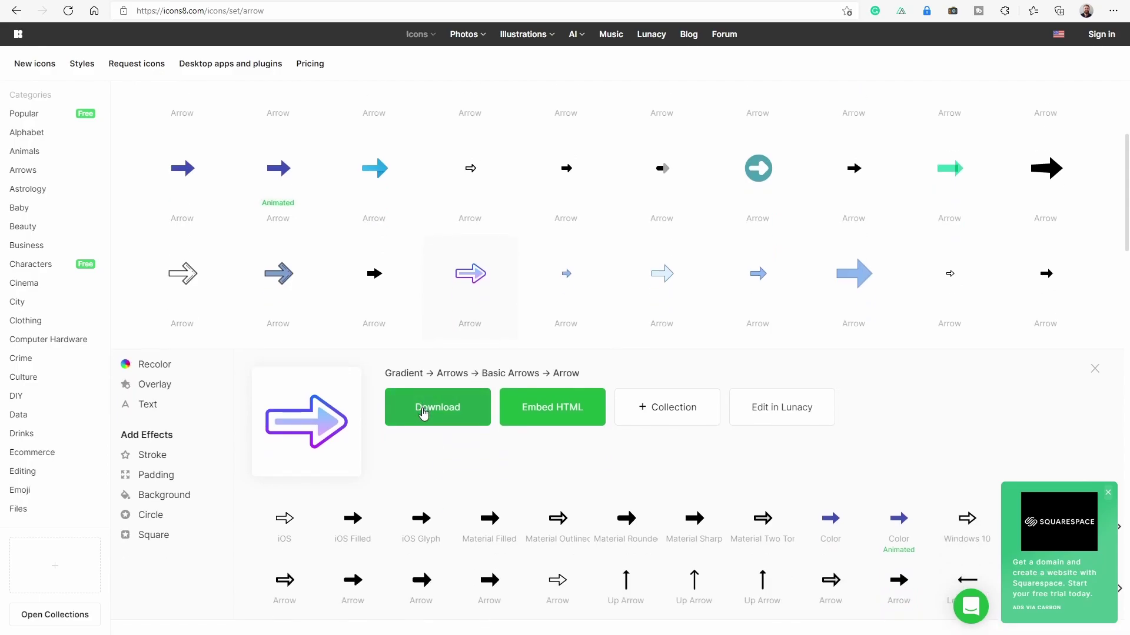
Step: Download the gradient arrow as a free 64px PNG, copying its attribution link
click(423, 413)
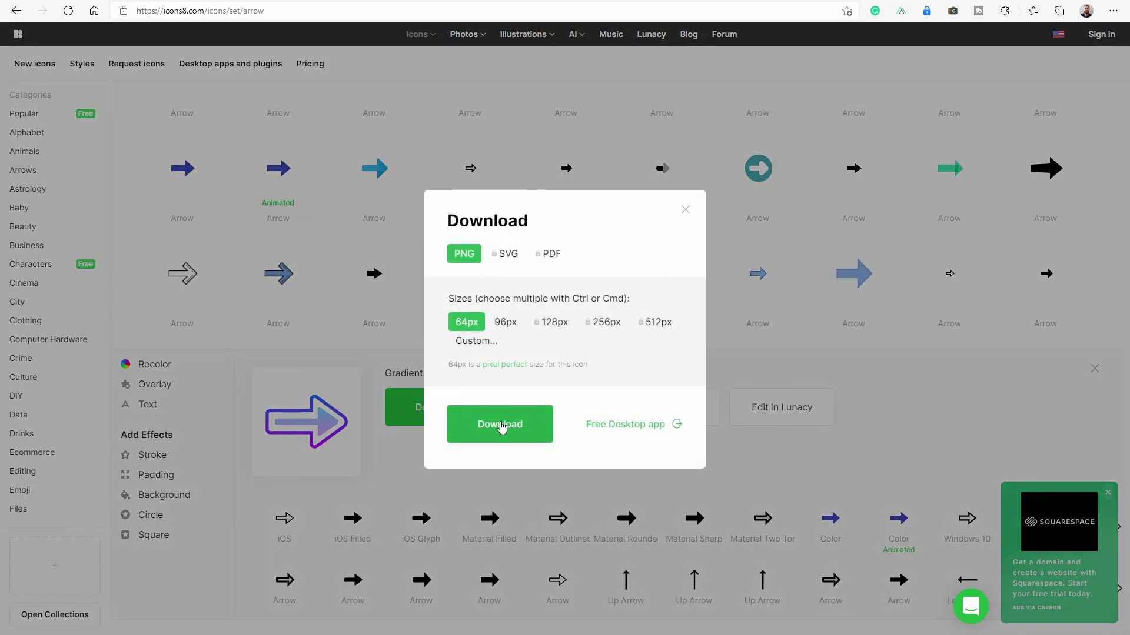
click(502, 424)
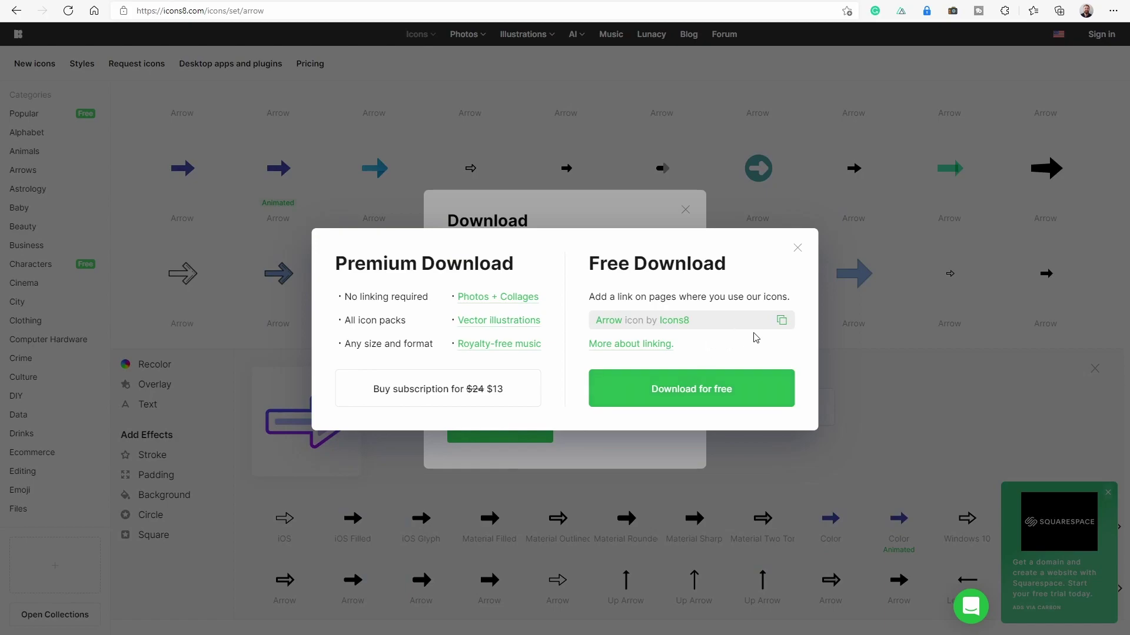
click(785, 321)
click(772, 391)
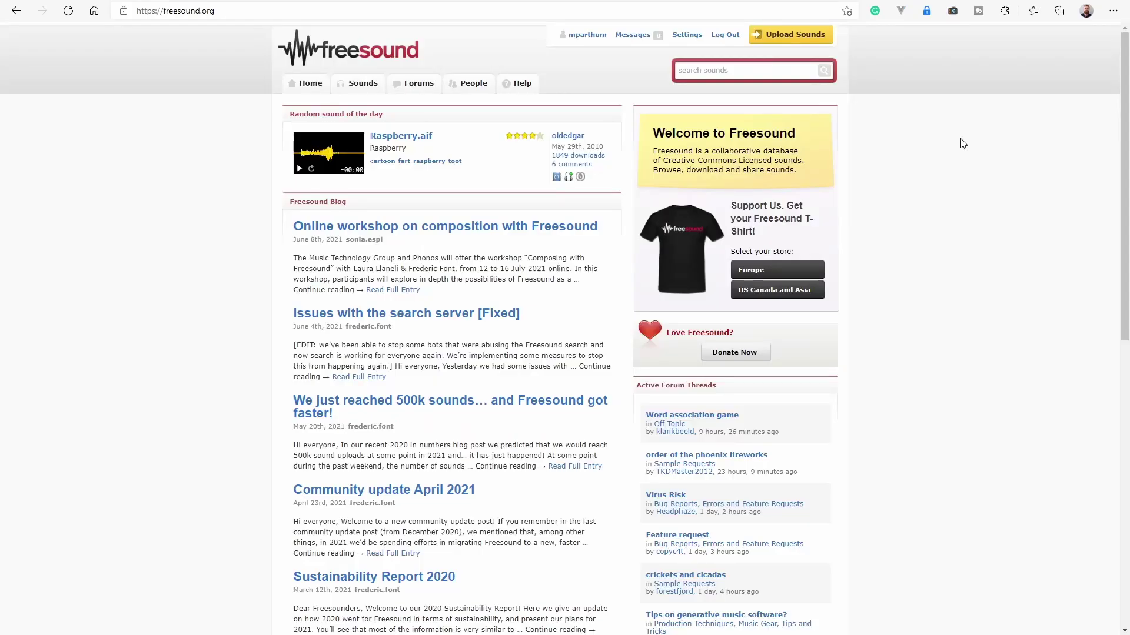
Step: Search Freesound for 'woosh' and open the 'Whoosh' sound page
click(756, 71)
text(woosh)
key(Return)
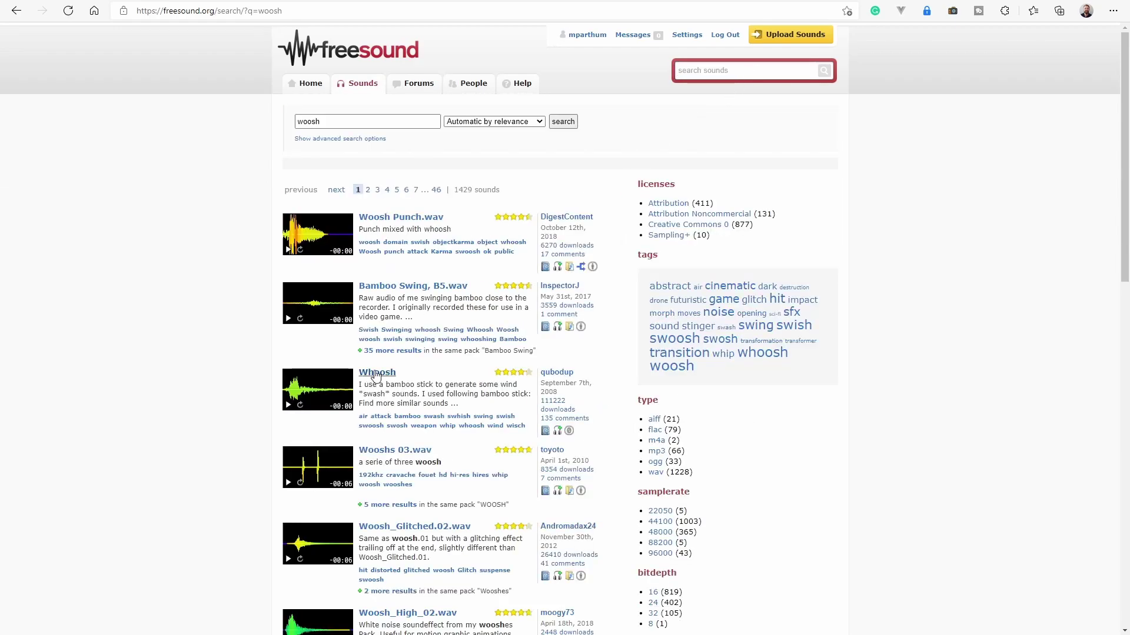
click(377, 373)
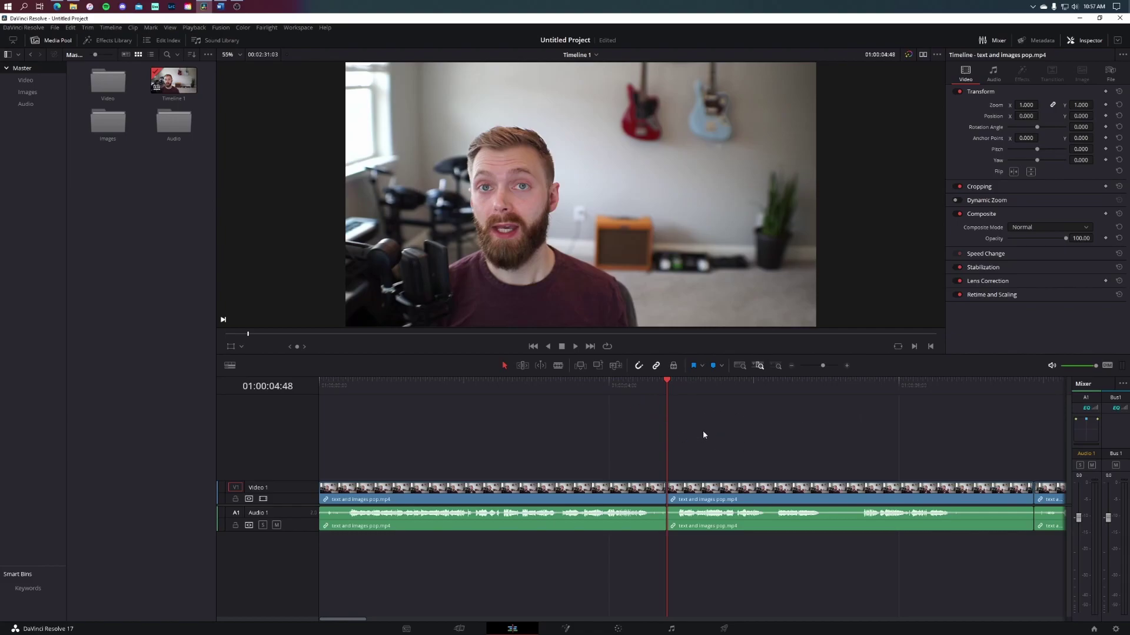
Step: Play the clip, then scrub and frame-step the playhead to 01:00:08:23
key(space)
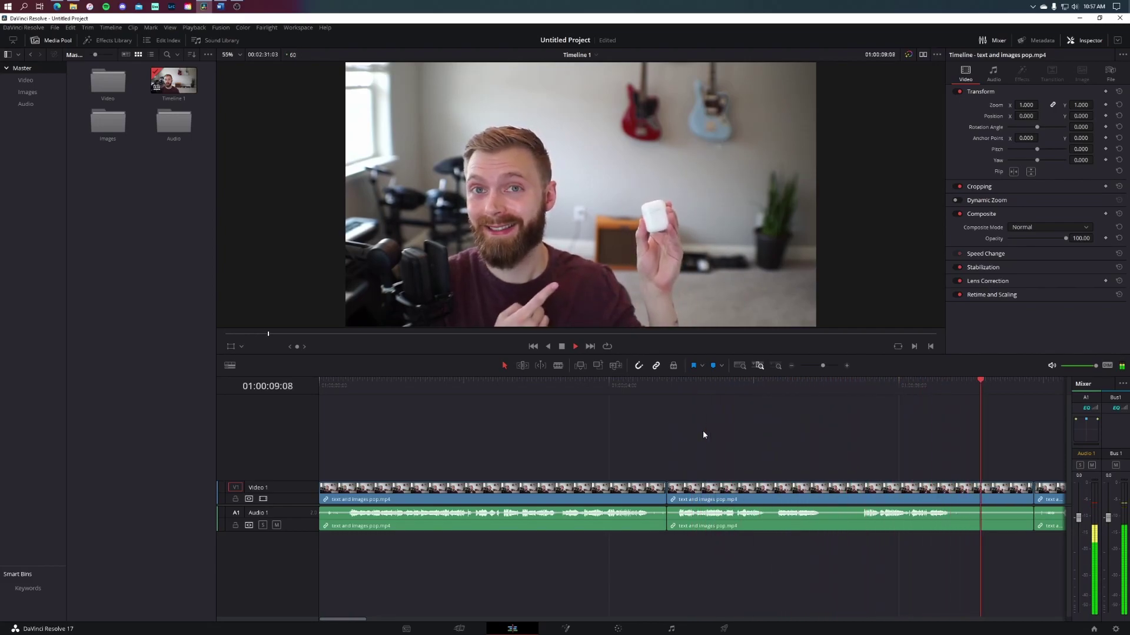
key(space)
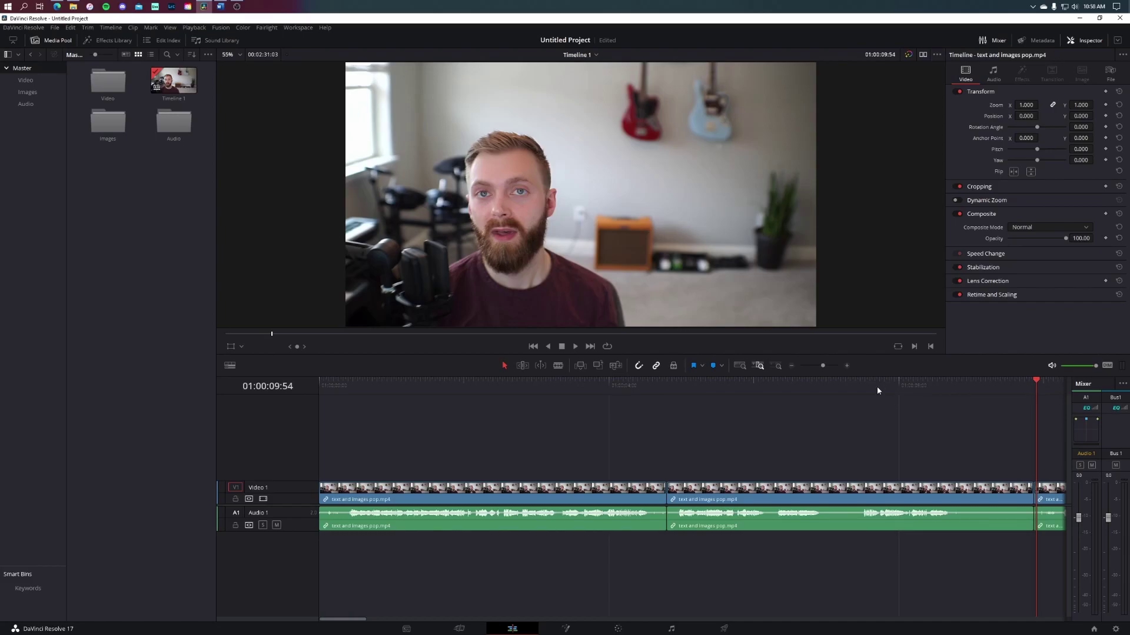
drag(877, 386, 927, 393)
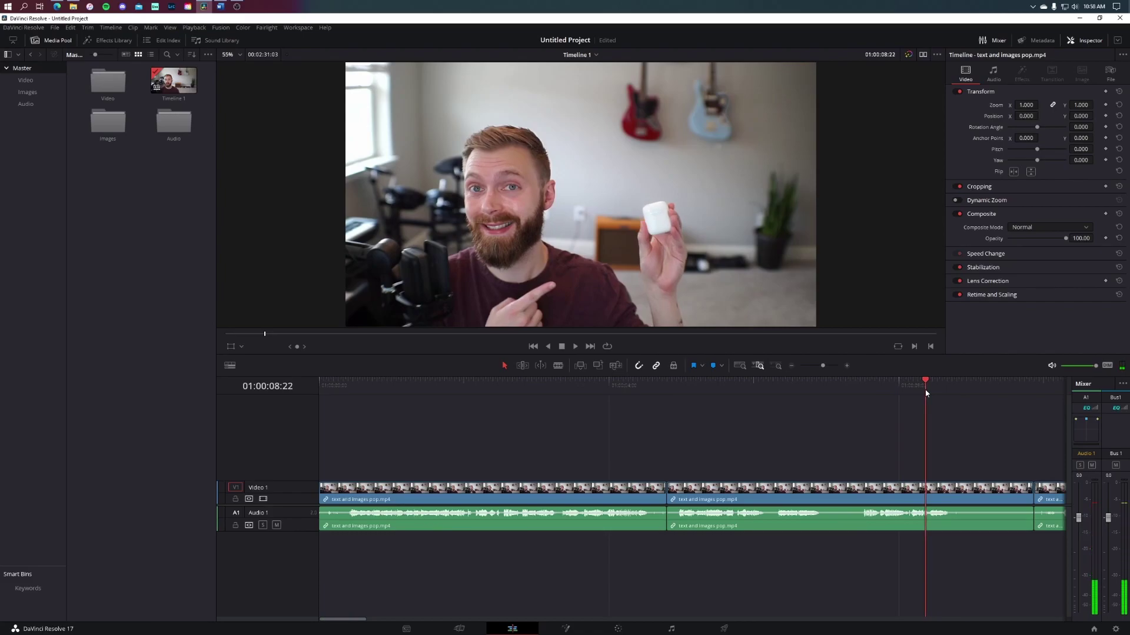
key(Right)
key(Right)
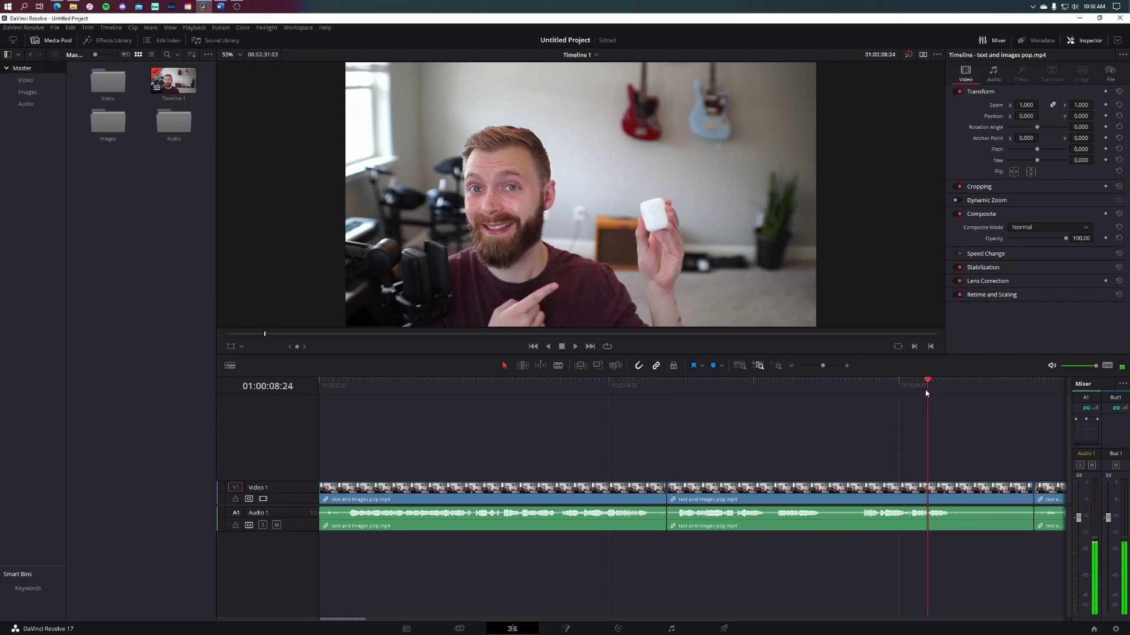
key(Left)
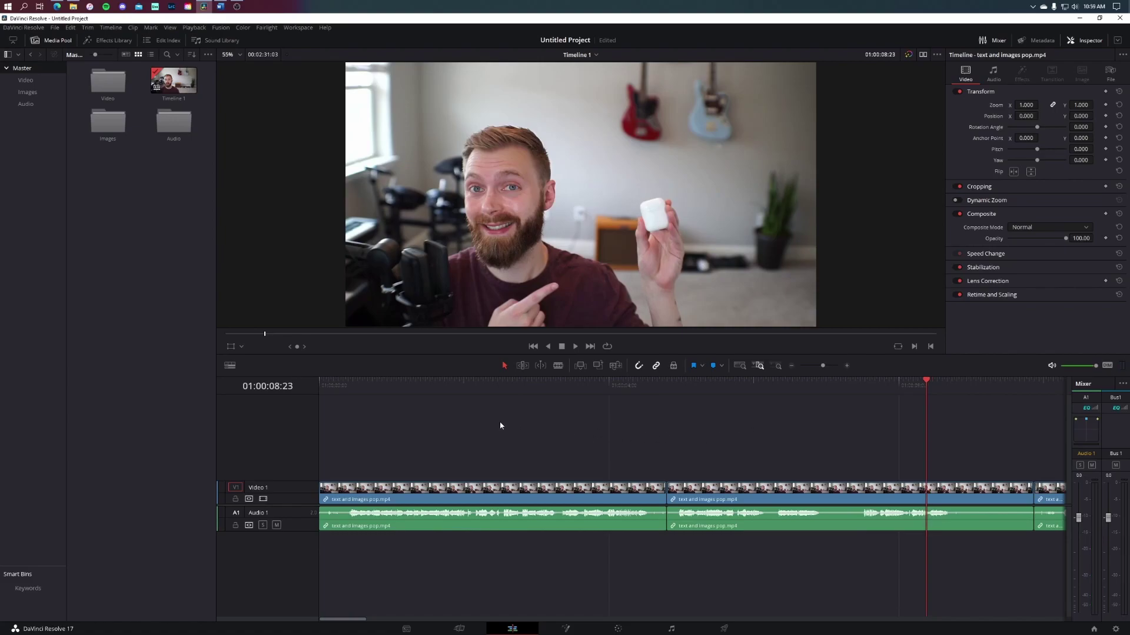
Step: Drag icons8-arrow-96.png from the Images bin onto Video 2 at the playhead
click(94, 55)
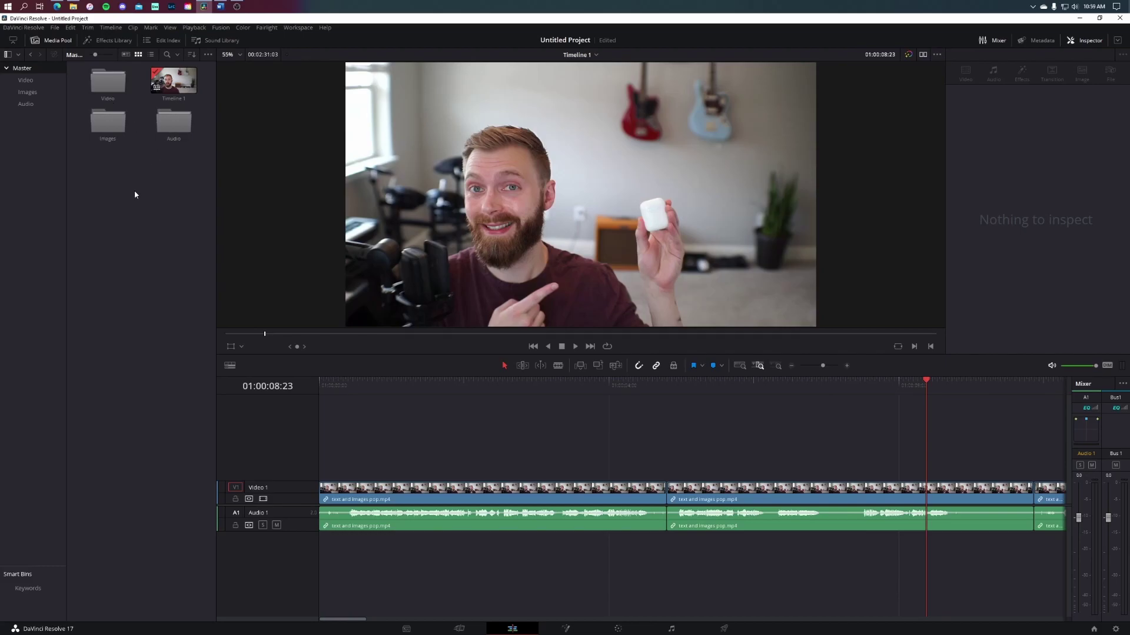
double_click(108, 124)
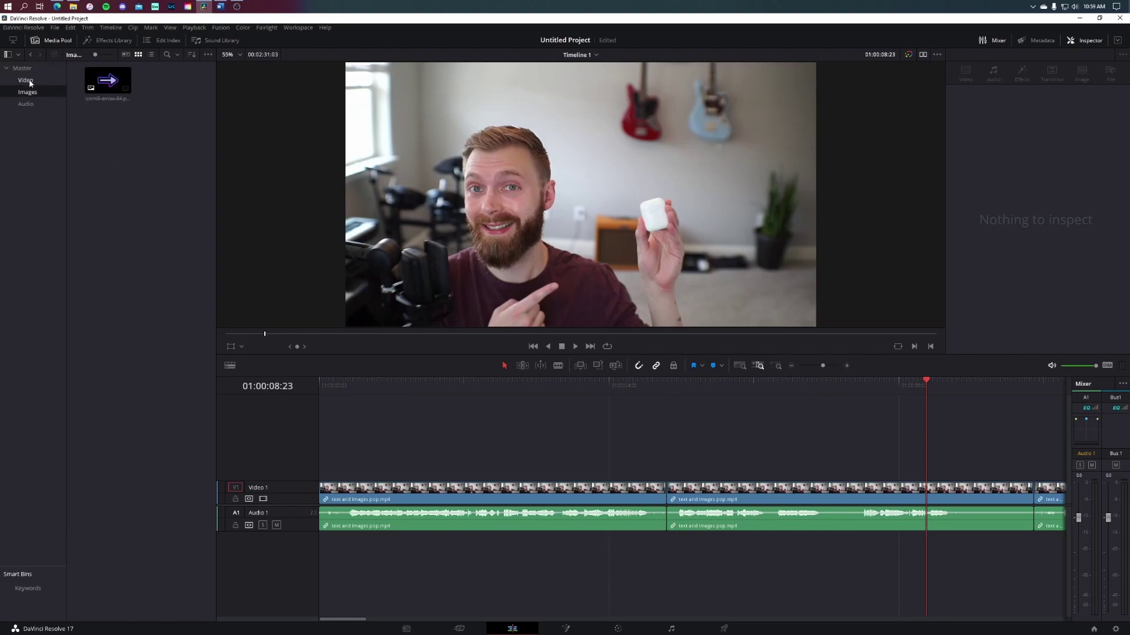
click(108, 82)
drag(110, 83, 935, 473)
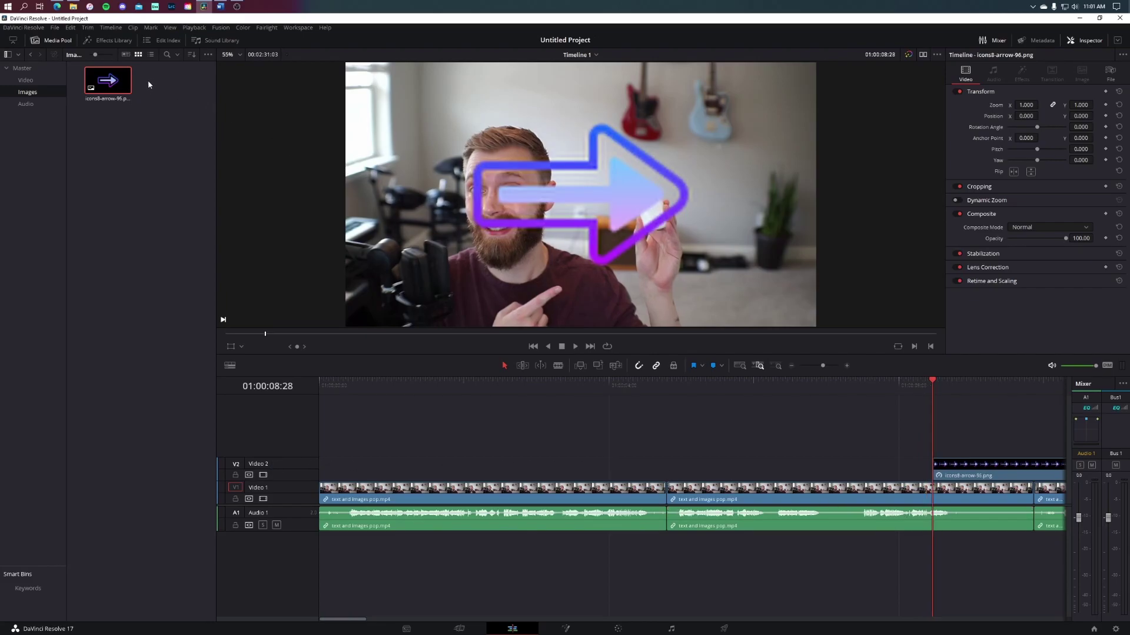
Step: Close the icon download dialog in the browser and return to Resolve
click(57, 6)
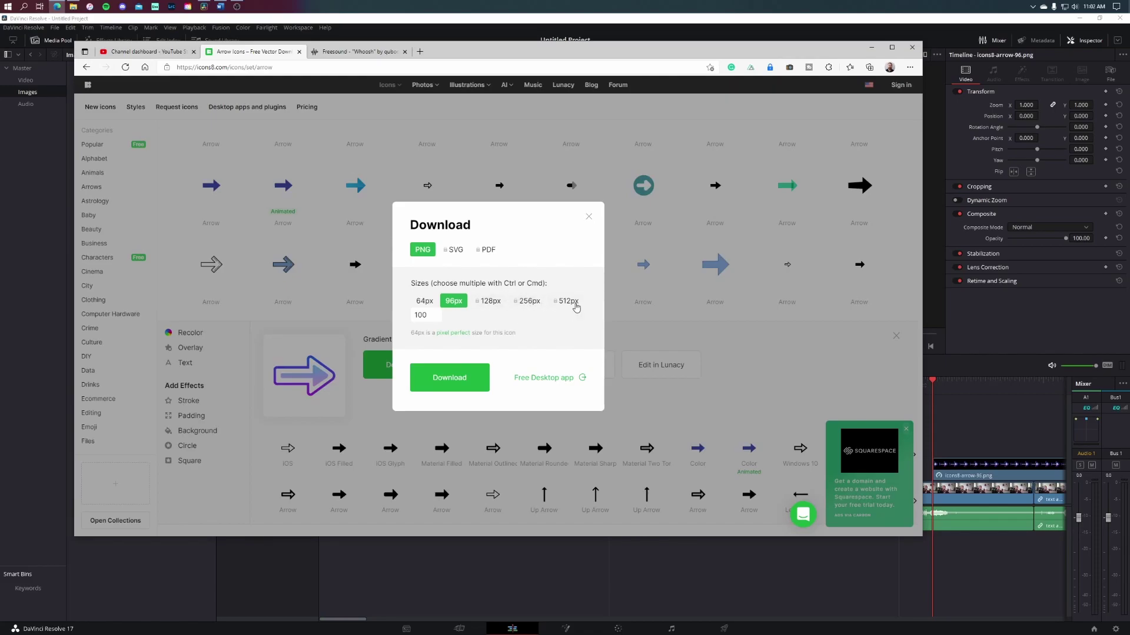
click(588, 217)
click(871, 47)
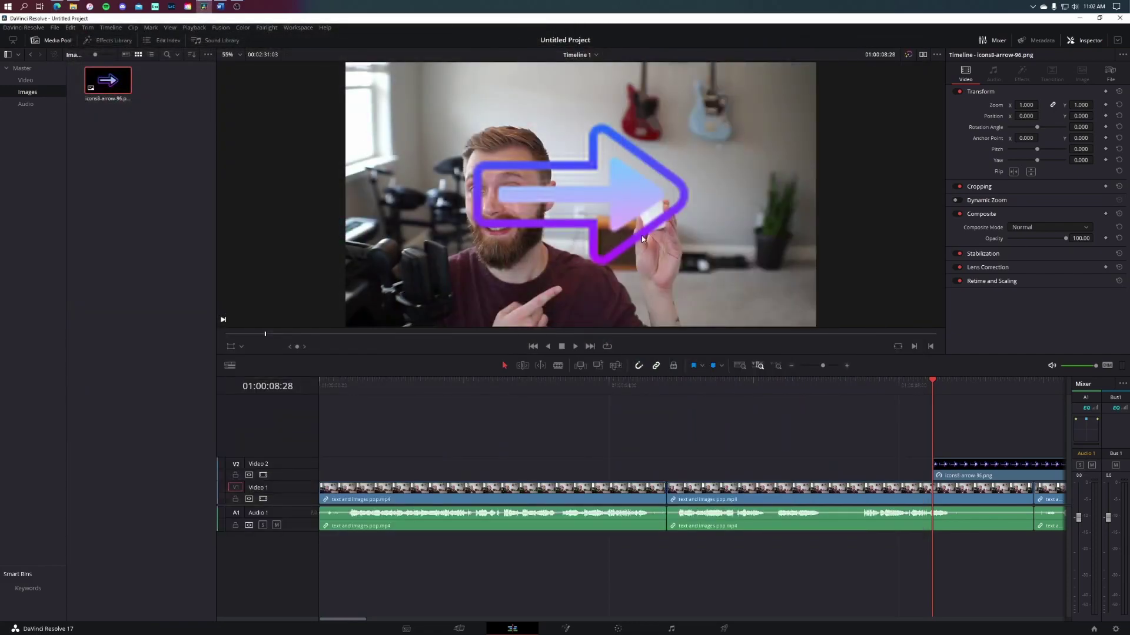
Step: Set the Video 2 arrow to zoom 0.300, rotation 217.1°, position X 521, Y 77
click(972, 474)
drag(1081, 104, 1035, 105)
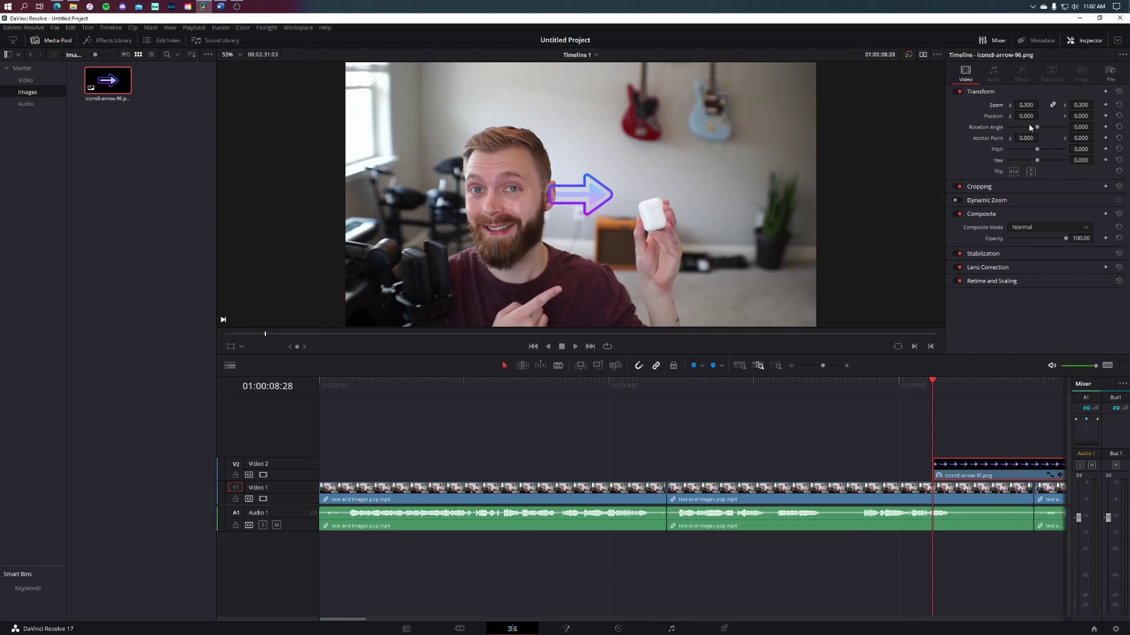
drag(1026, 116, 1040, 116)
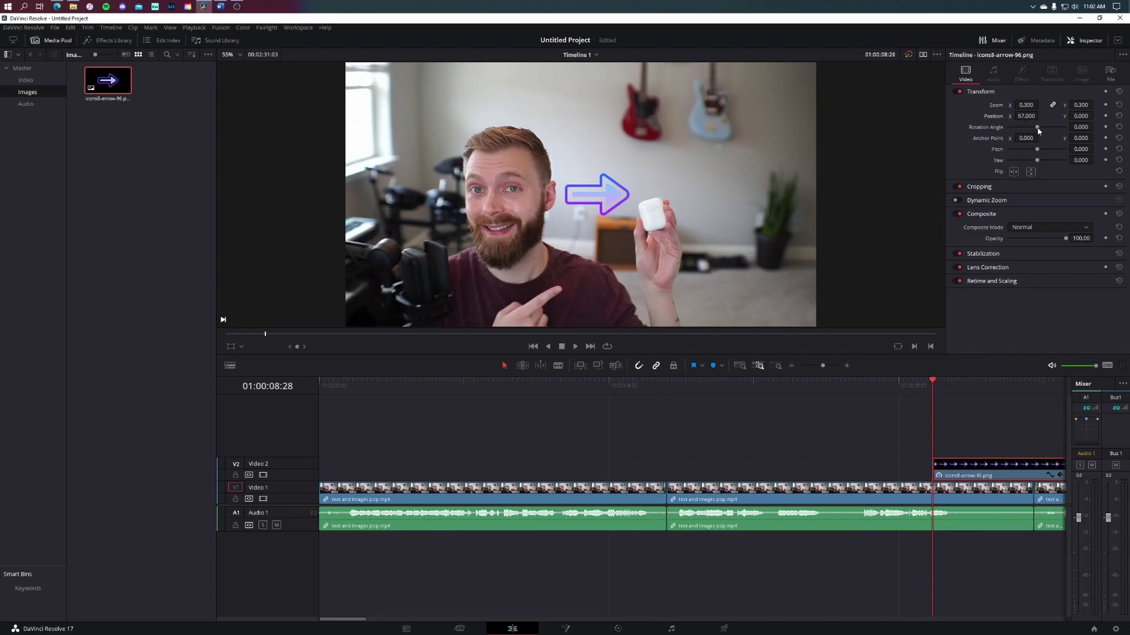
mouse_move(1036, 127)
mouse_down()
mouse_move(1055, 129)
mouse_move(1029, 118)
mouse_move(1041, 116)
mouse_up()
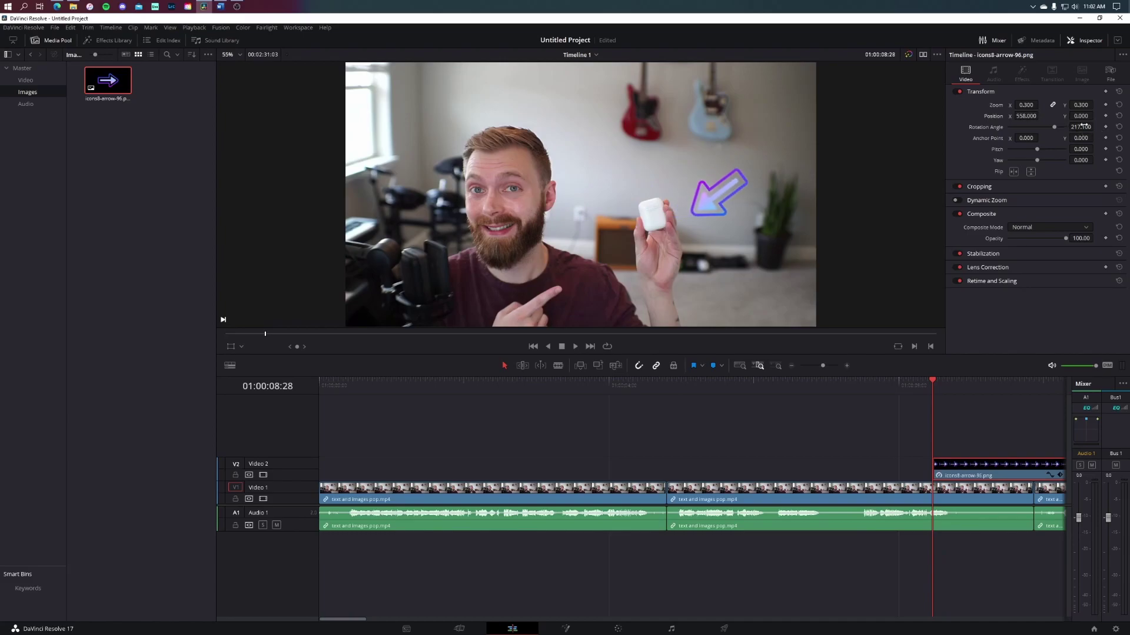
drag(1082, 115, 1040, 116)
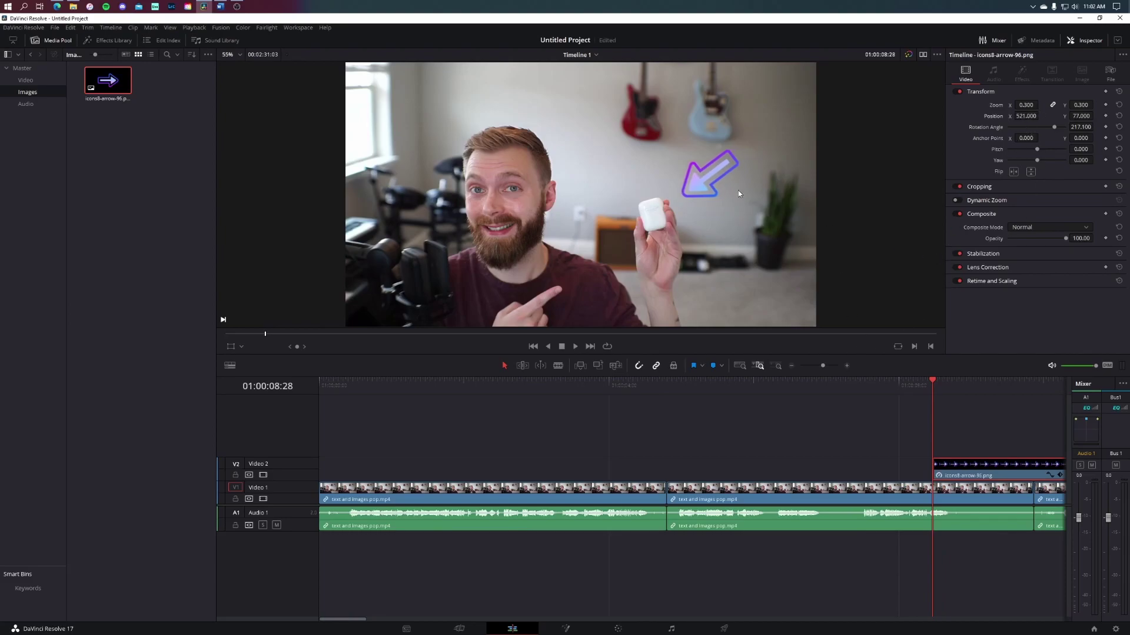
Step: Save, copy the arrow onto Video 3, and rotate the copy to 167.6°
key(ctrl+s)
drag(981, 468, 981, 444)
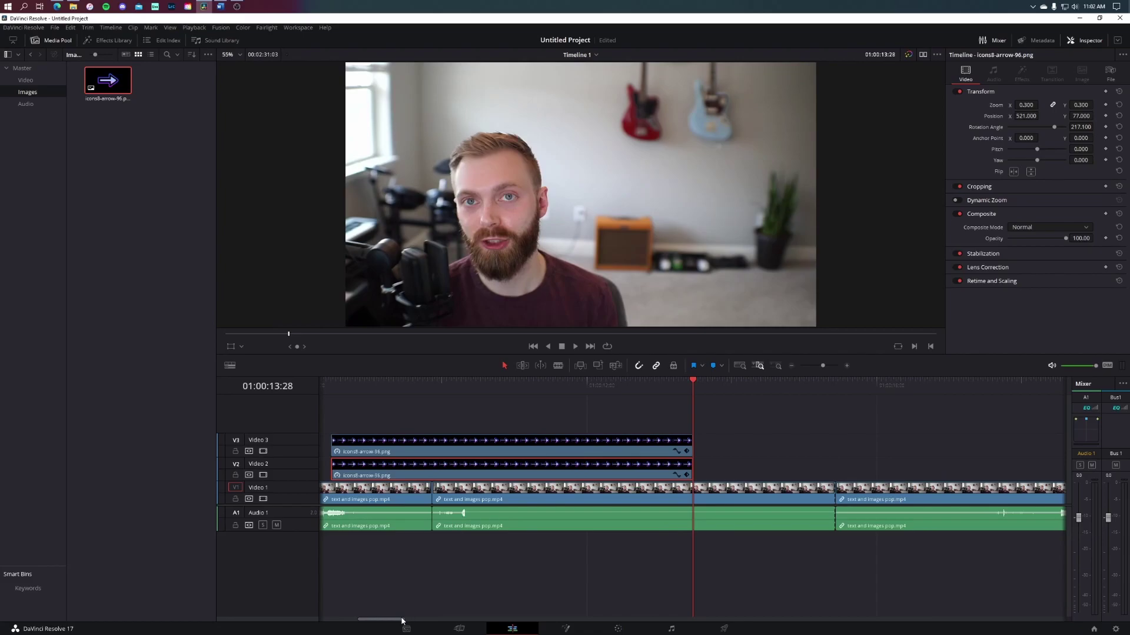
drag(401, 621, 397, 622)
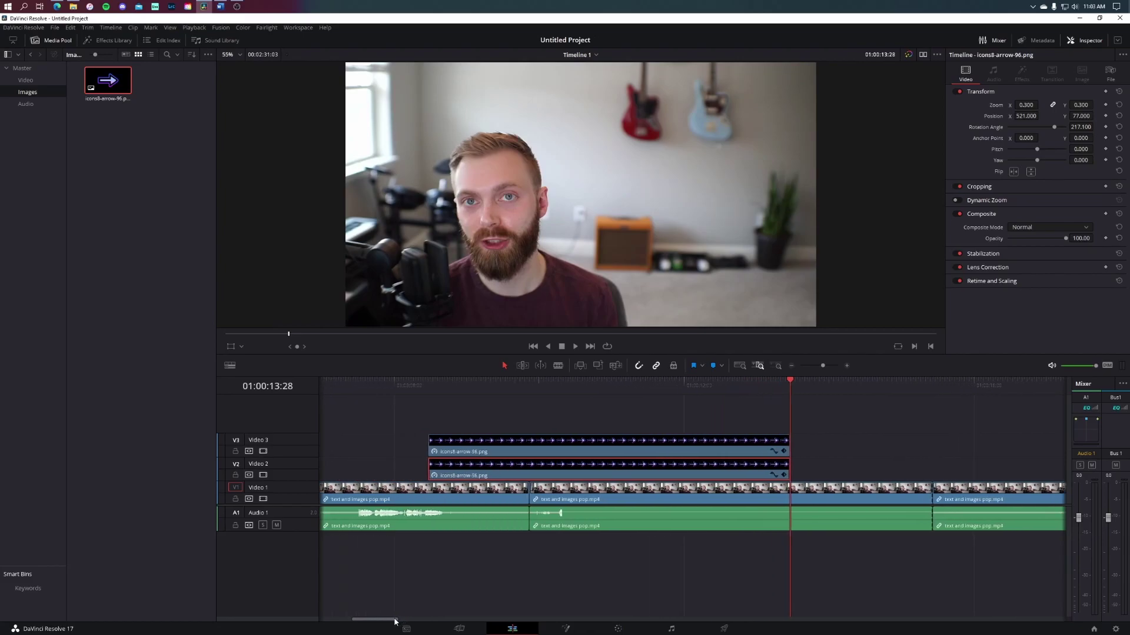
drag(395, 621, 383, 616)
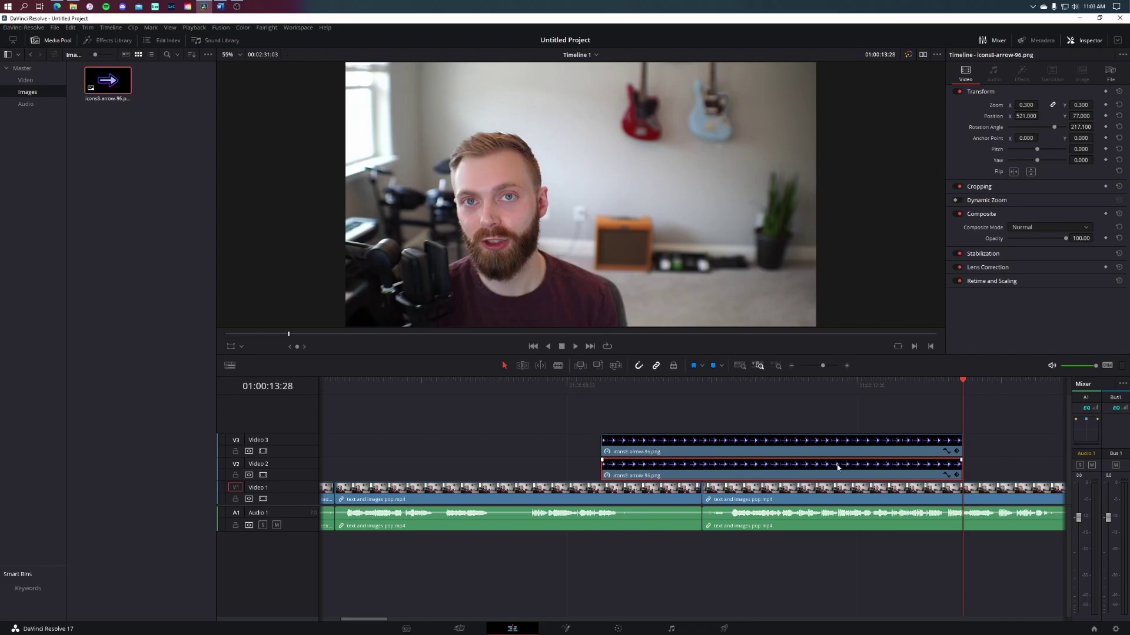
click(634, 388)
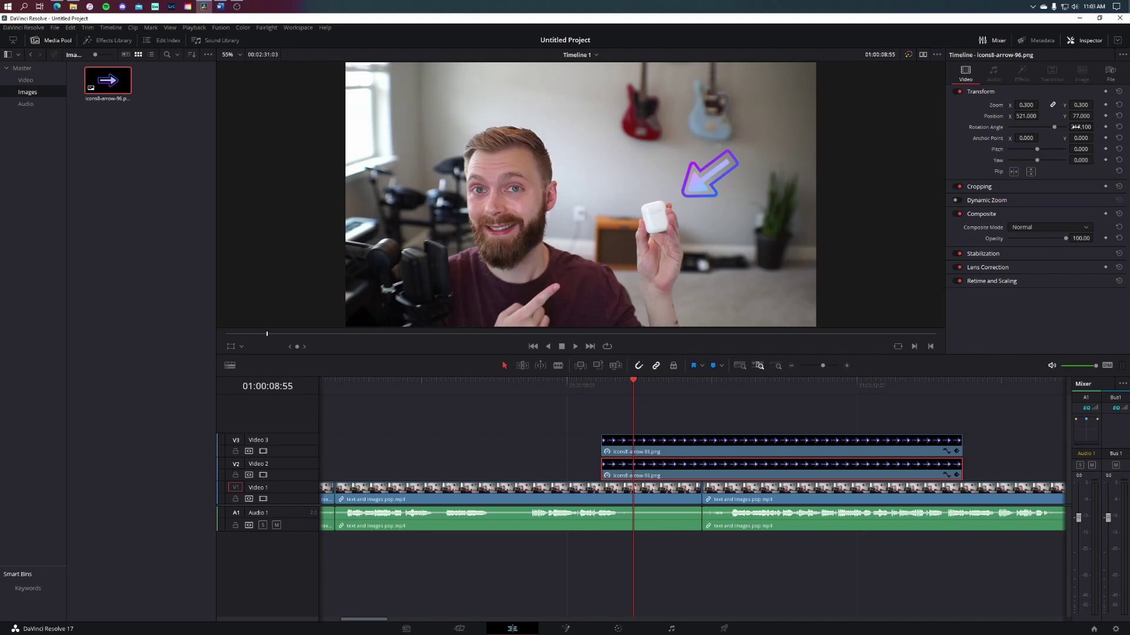
drag(1081, 127, 1027, 117)
Step: Duplicate the arrow onto Video 4, rotate it to 327° and move it left, then save
click(629, 450)
click(600, 383)
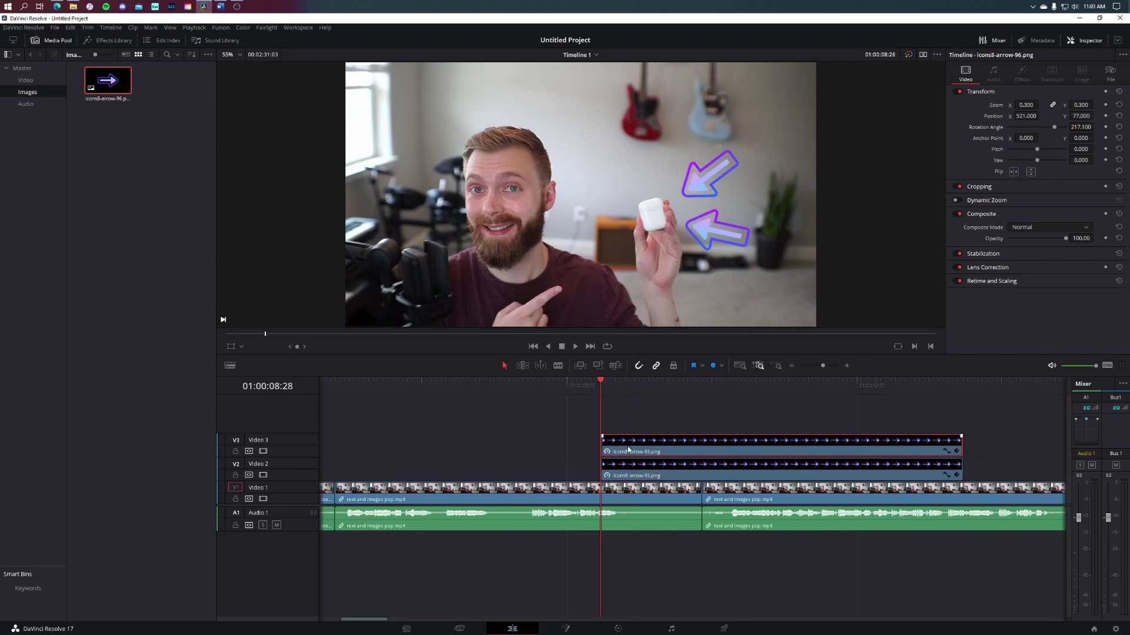
key(alt+Up)
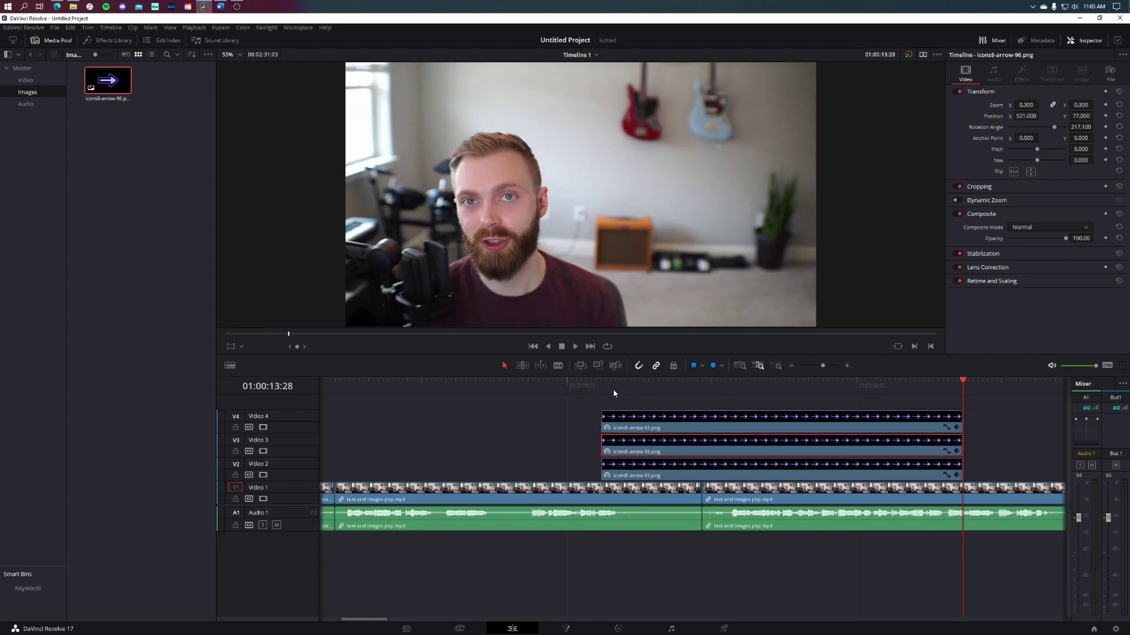
click(613, 384)
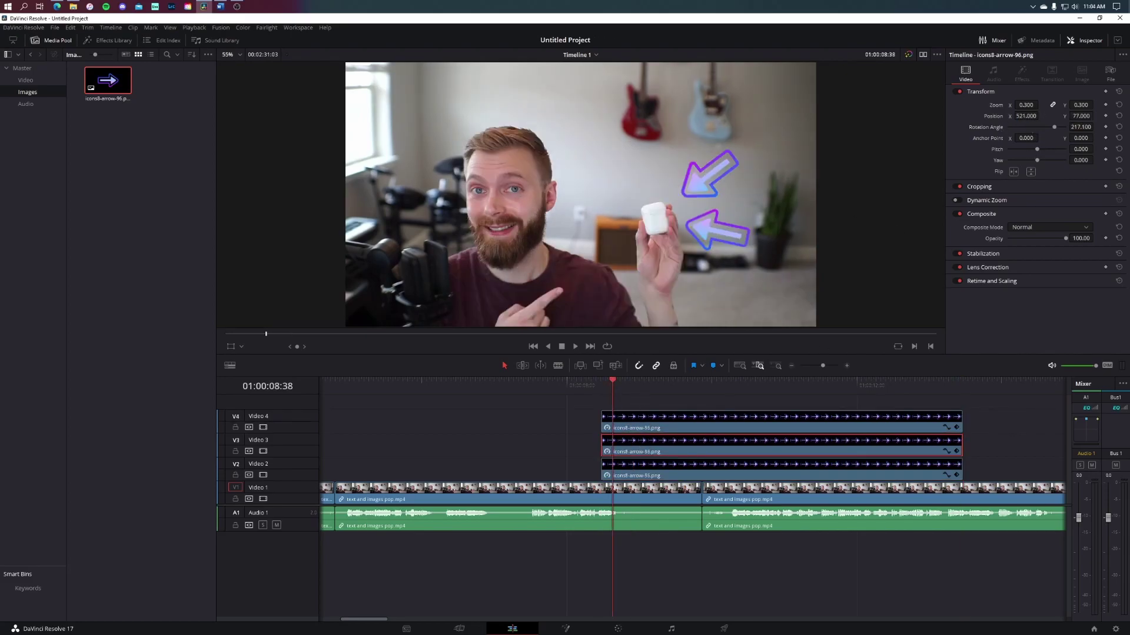
drag(1053, 127, 1007, 115)
drag(1081, 116, 1059, 115)
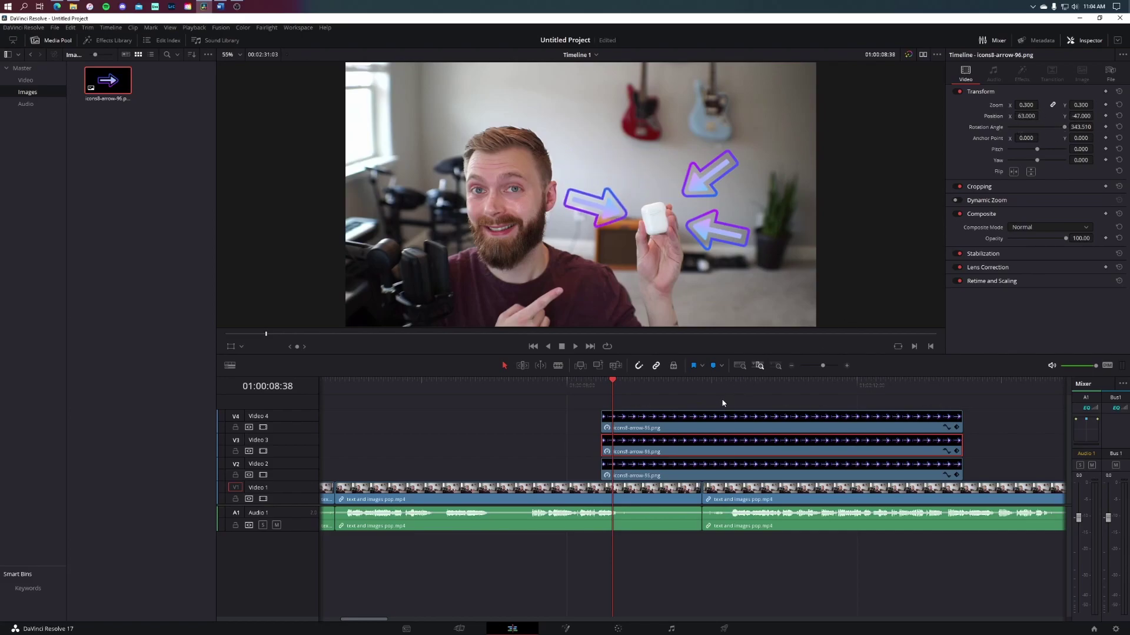
key(ctrl+s)
Step: Trim all three arrow clips to end at the same point and preview them
click(570, 384)
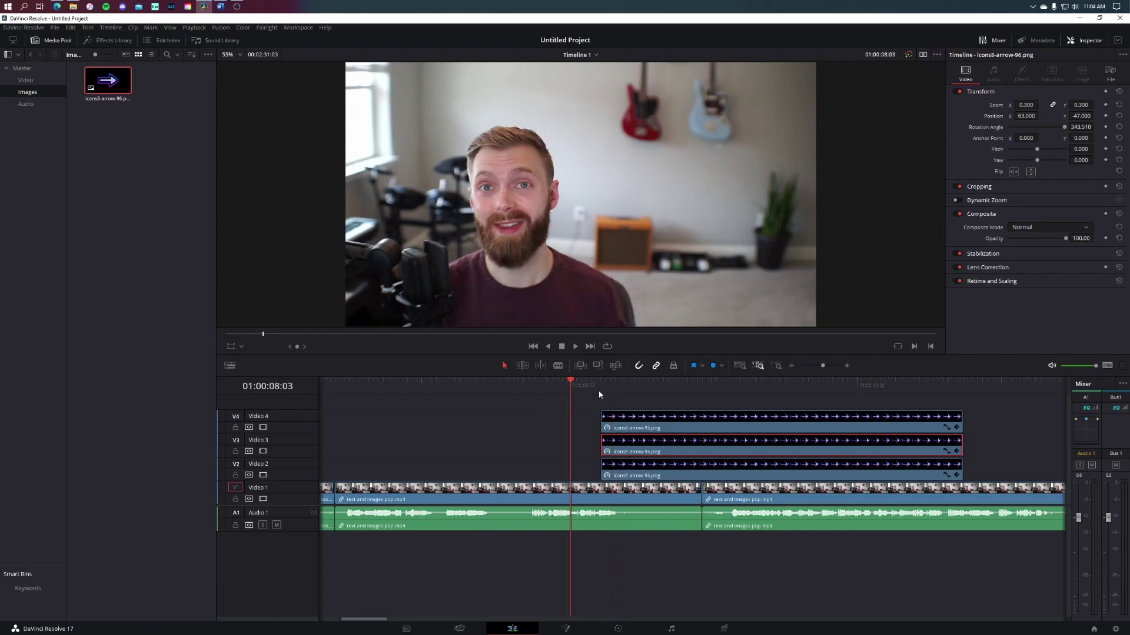
key(space)
key(space)
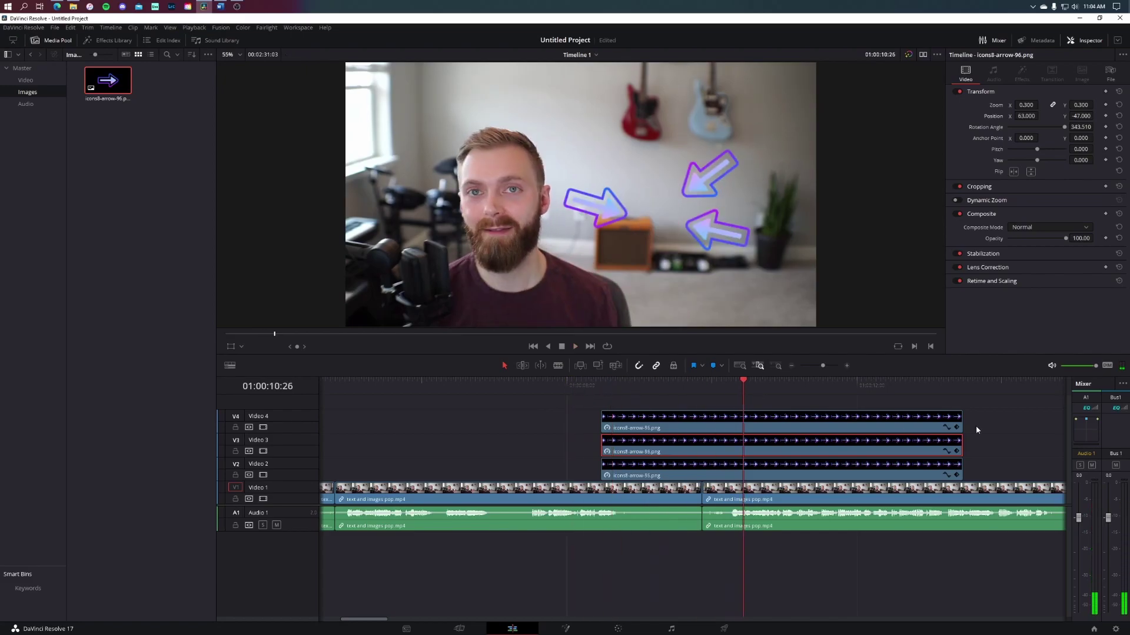
drag(962, 419, 701, 419)
drag(961, 451, 702, 451)
drag(962, 476, 701, 475)
click(597, 381)
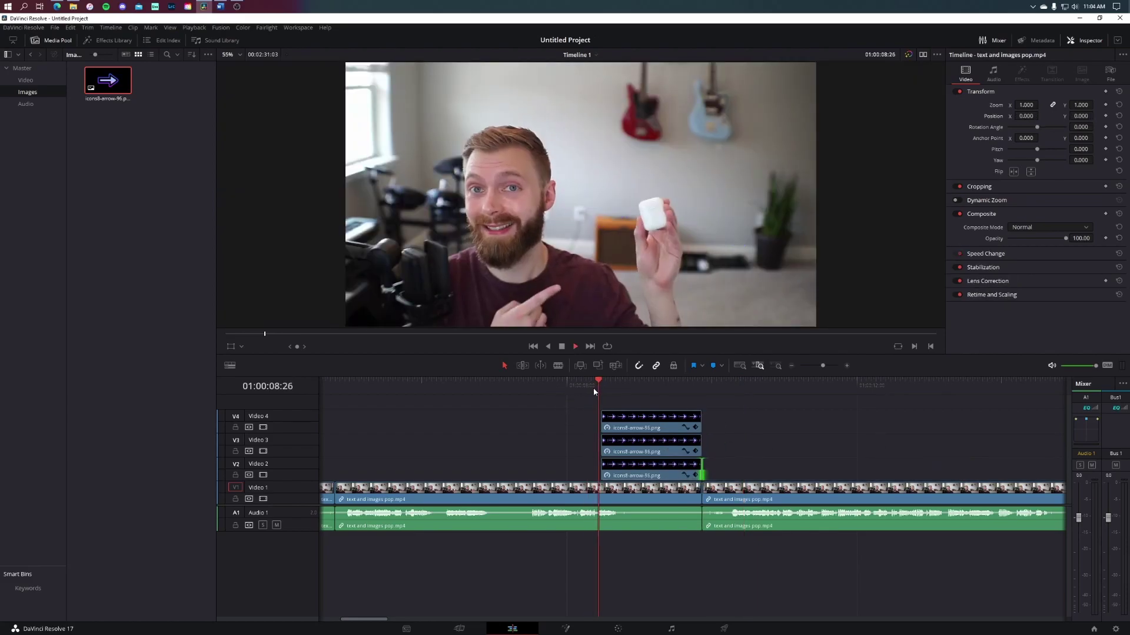
key(space)
key(space)
Step: Raise and re-angle the left arrow so it points at the AirPods
click(648, 443)
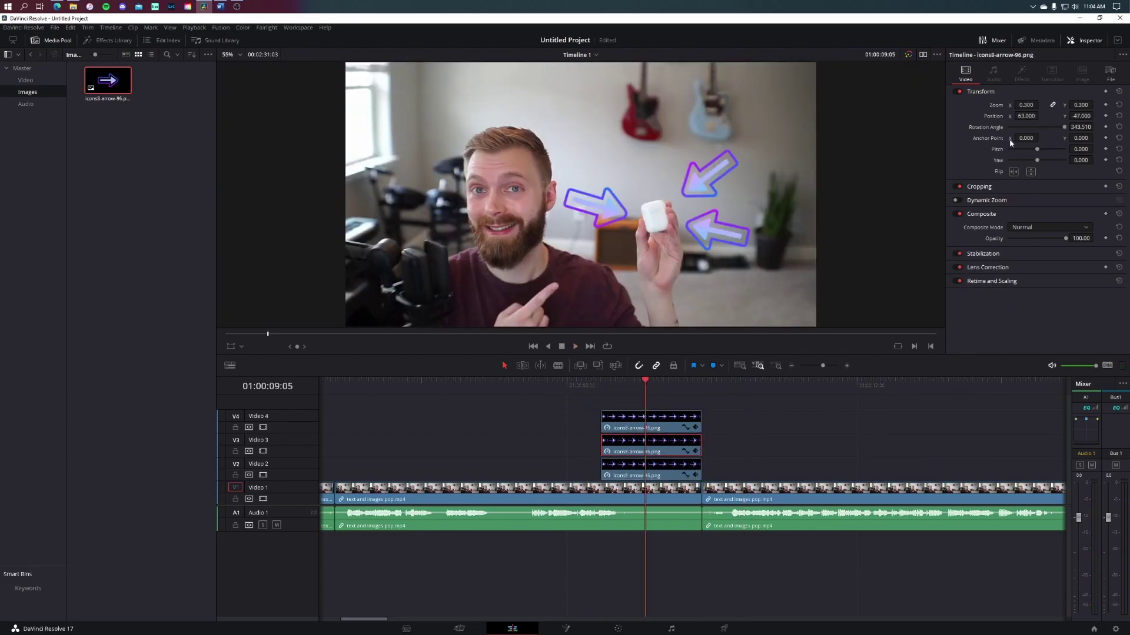
drag(1081, 116, 1041, 116)
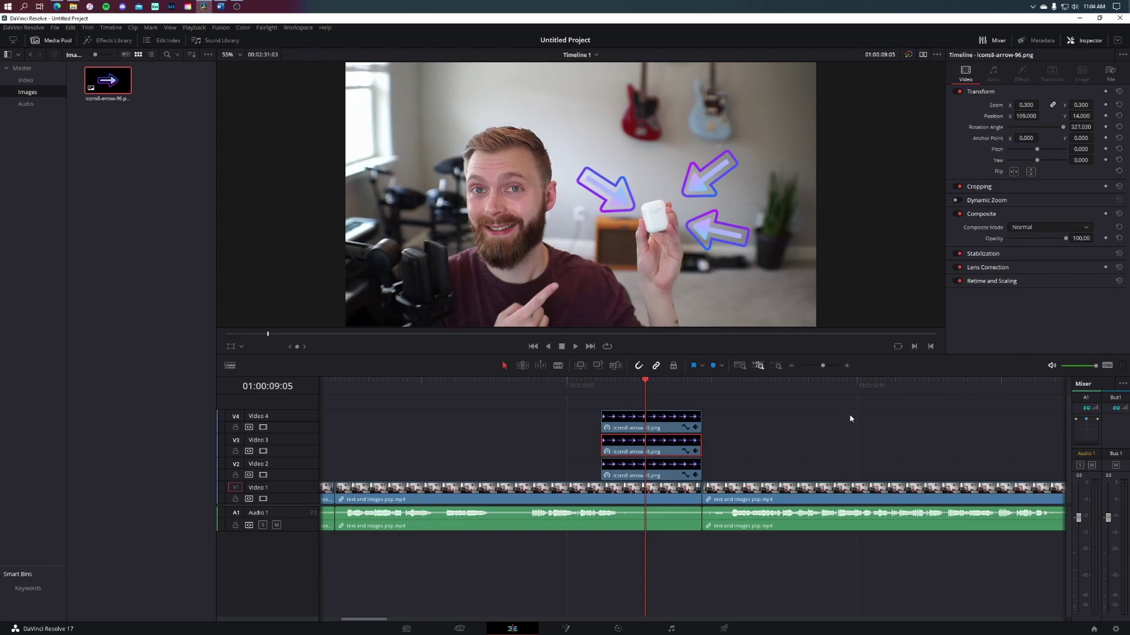
key(Up)
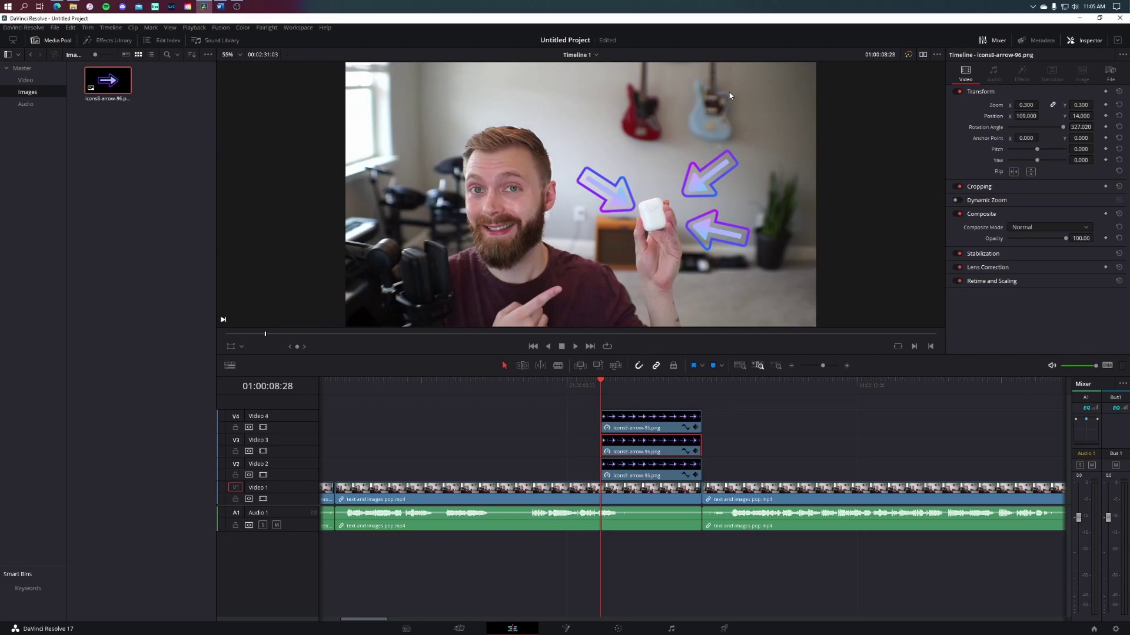
Step: Drag Four Color Gradient from Generators onto a new Video 5 track, trimmed to match the arrows
click(106, 42)
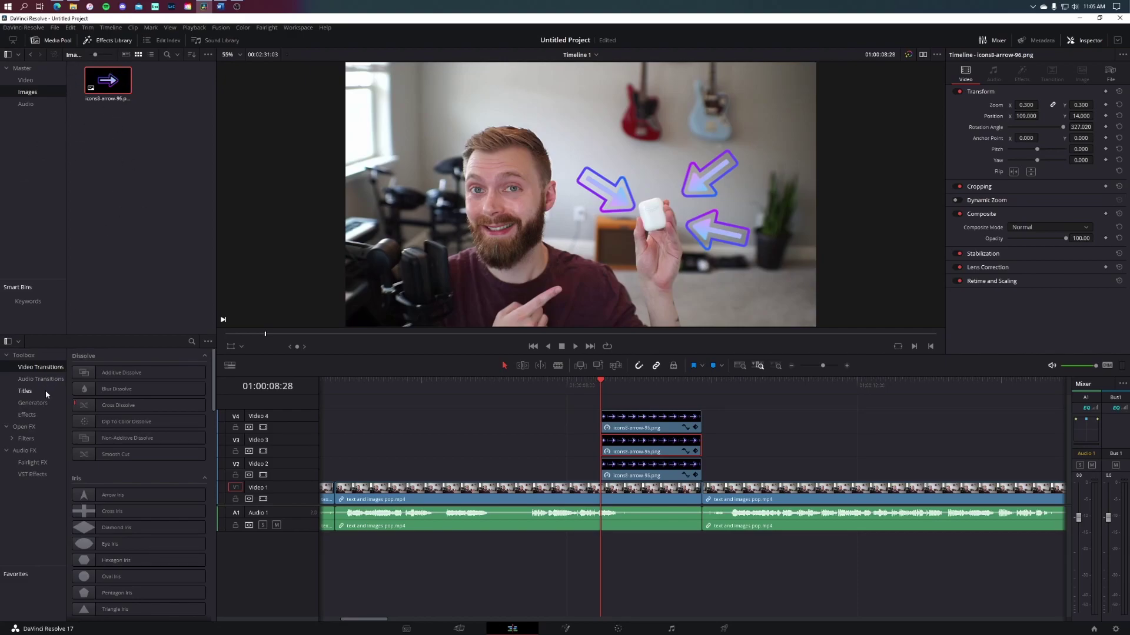
click(40, 404)
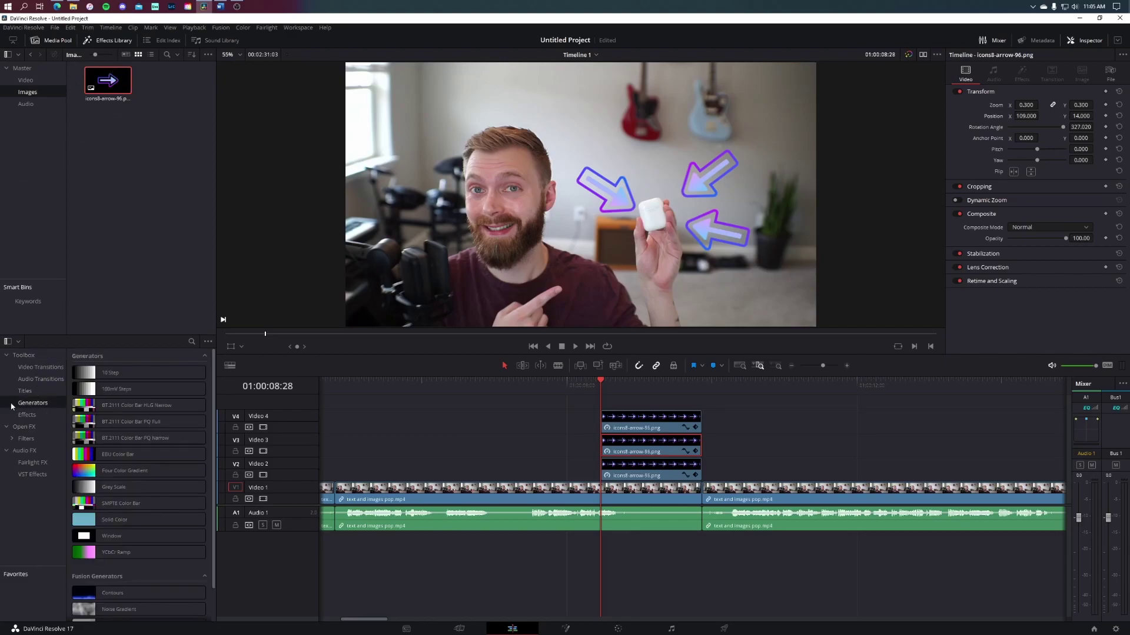
click(121, 521)
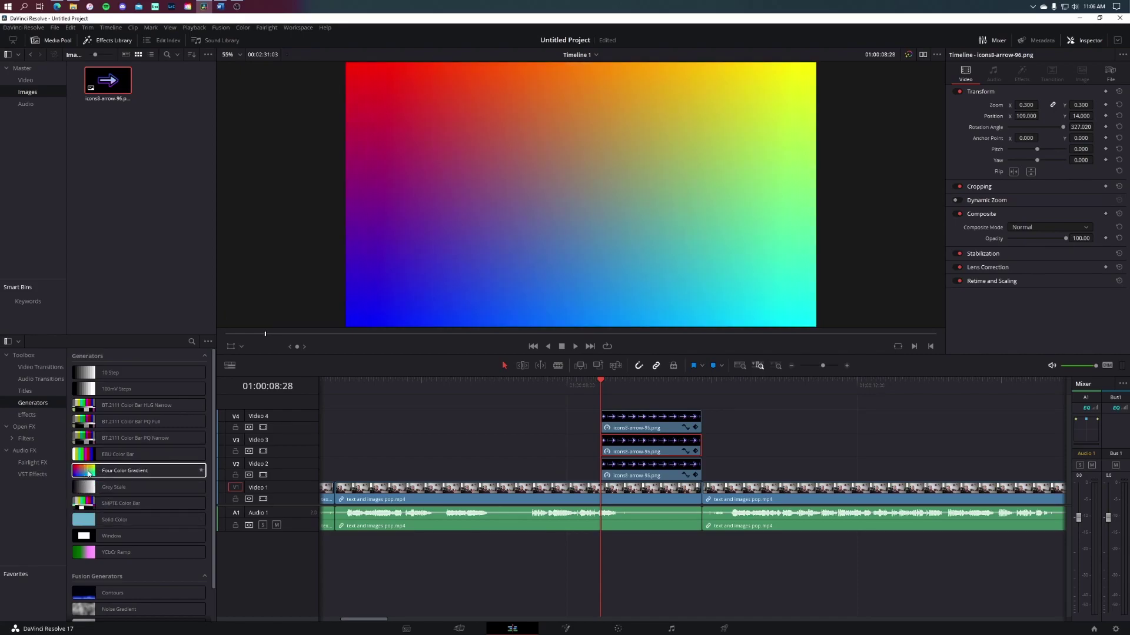
drag(89, 473, 607, 401)
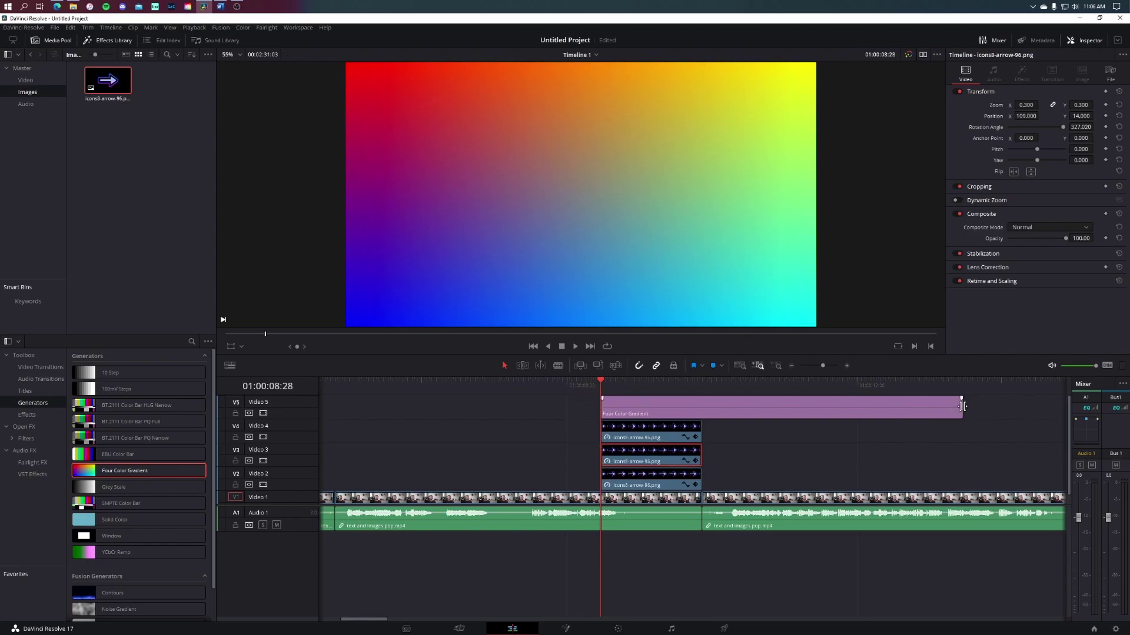
drag(963, 412, 701, 405)
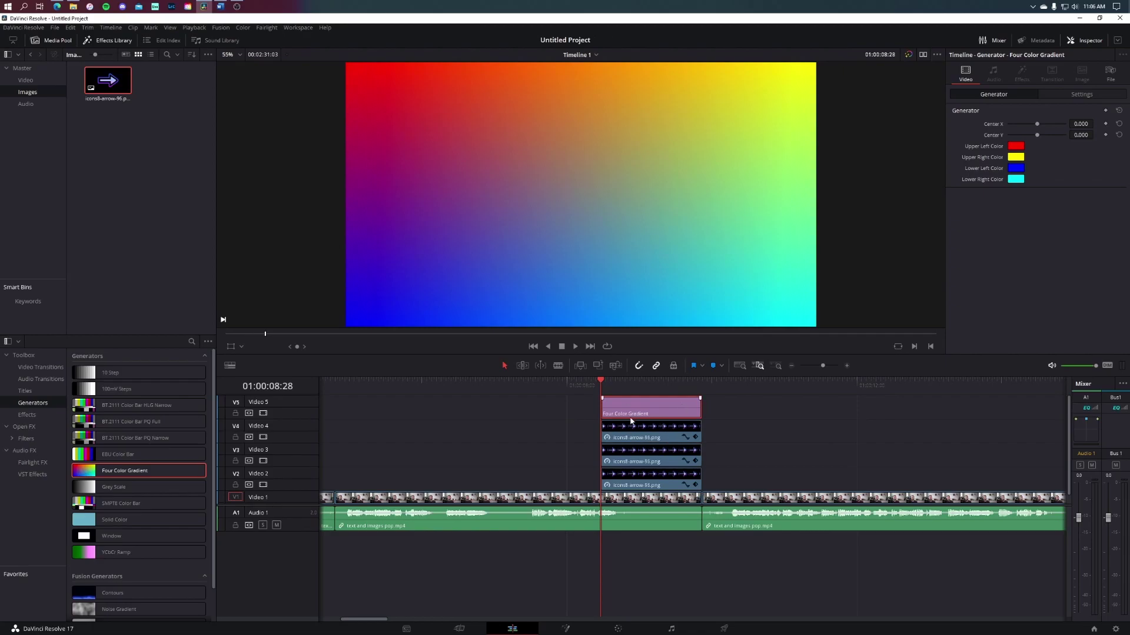
Step: Unlink the gradient's zoom, crop its left side and flatten it into a short strip
key(space)
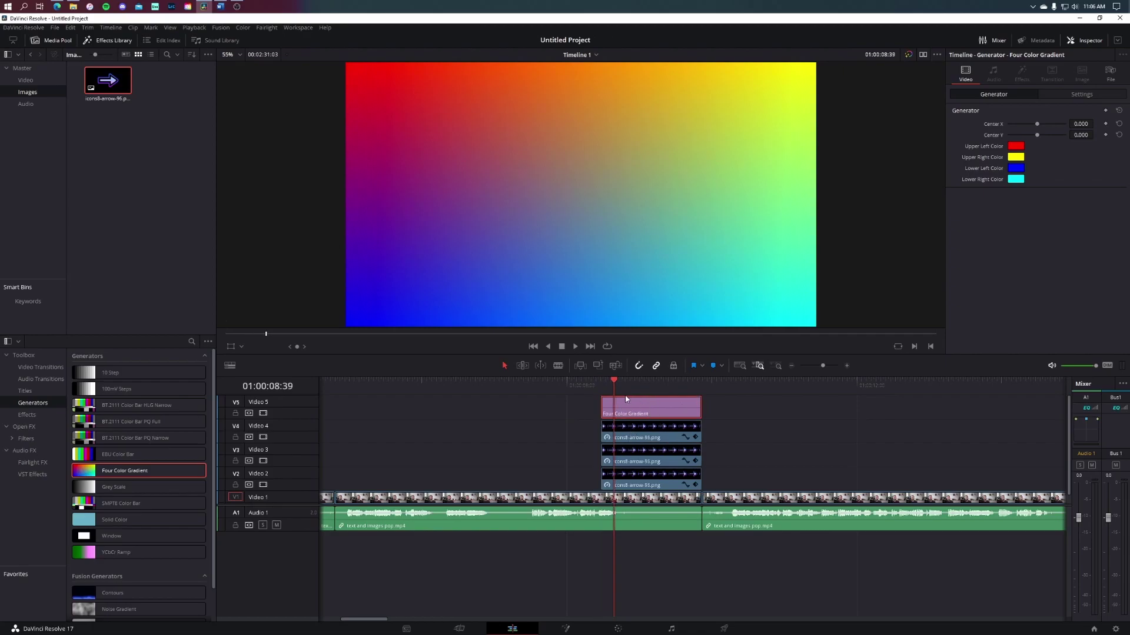
click(1080, 95)
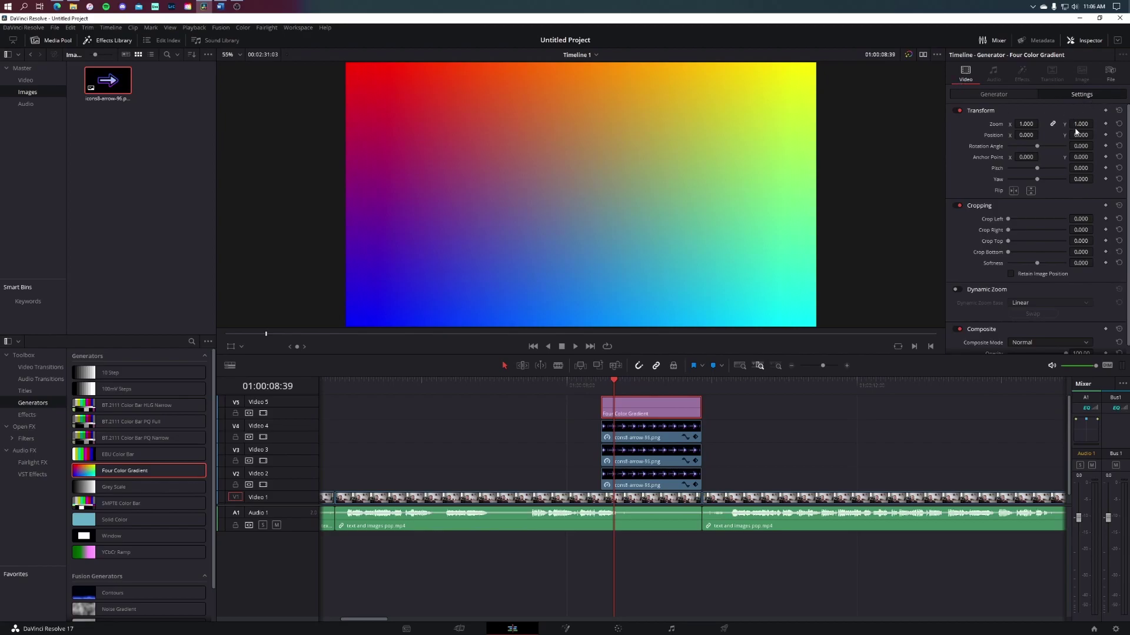
click(1052, 124)
mouse_move(1008, 220)
mouse_down()
mouse_move(1036, 218)
mouse_move(999, 223)
mouse_move(1047, 222)
mouse_move(999, 224)
mouse_up()
drag(1040, 124, 1041, 124)
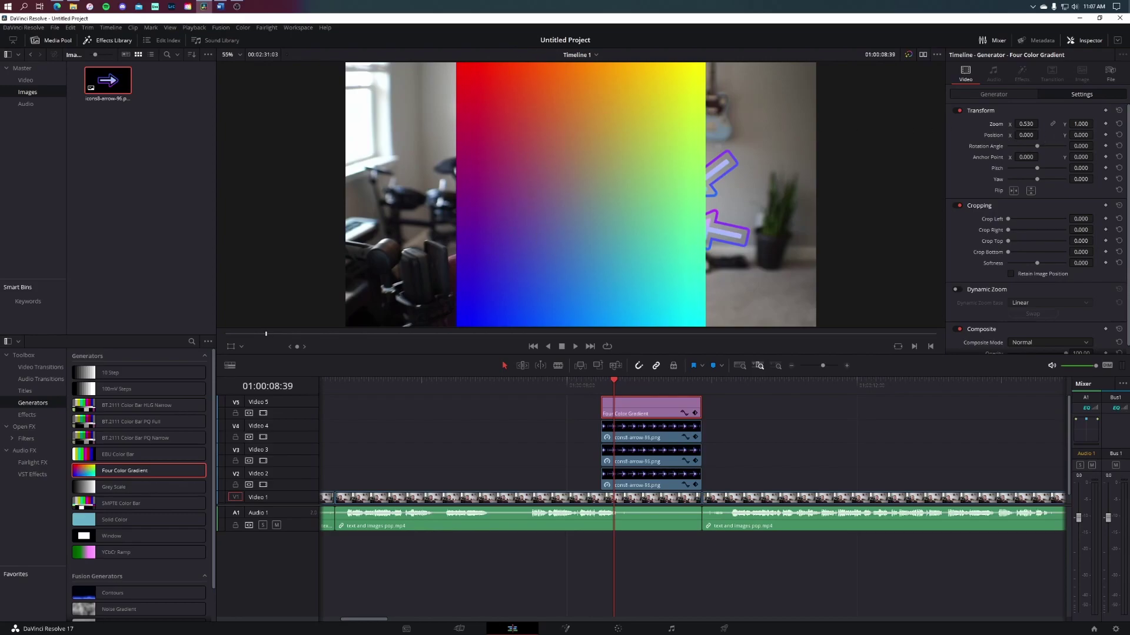
drag(1080, 124, 1081, 124)
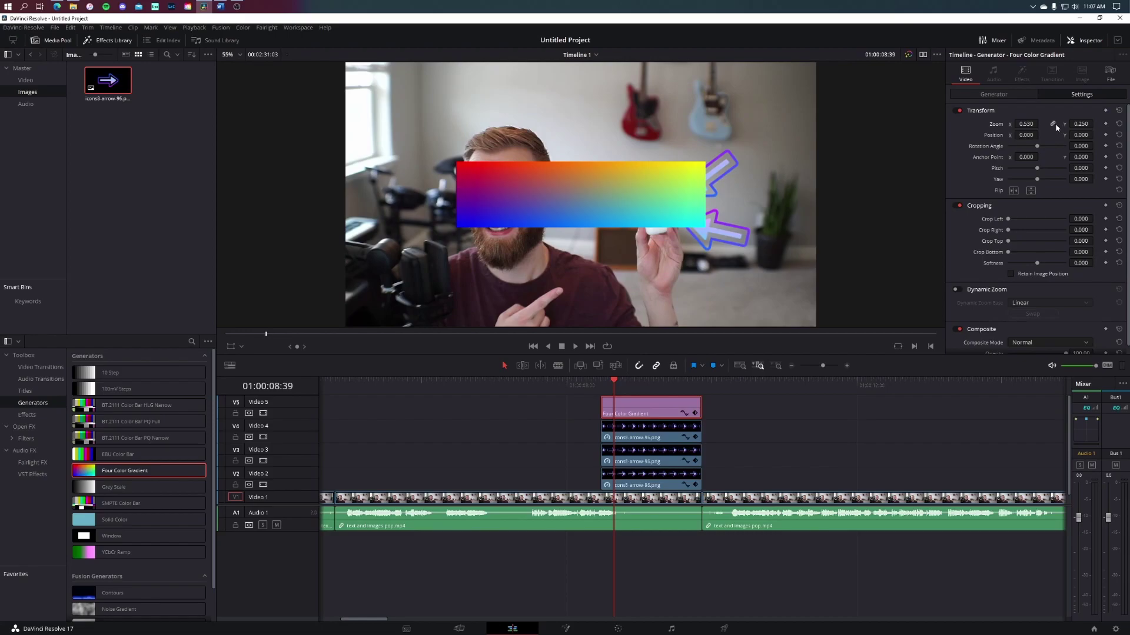
drag(1023, 125, 1025, 124)
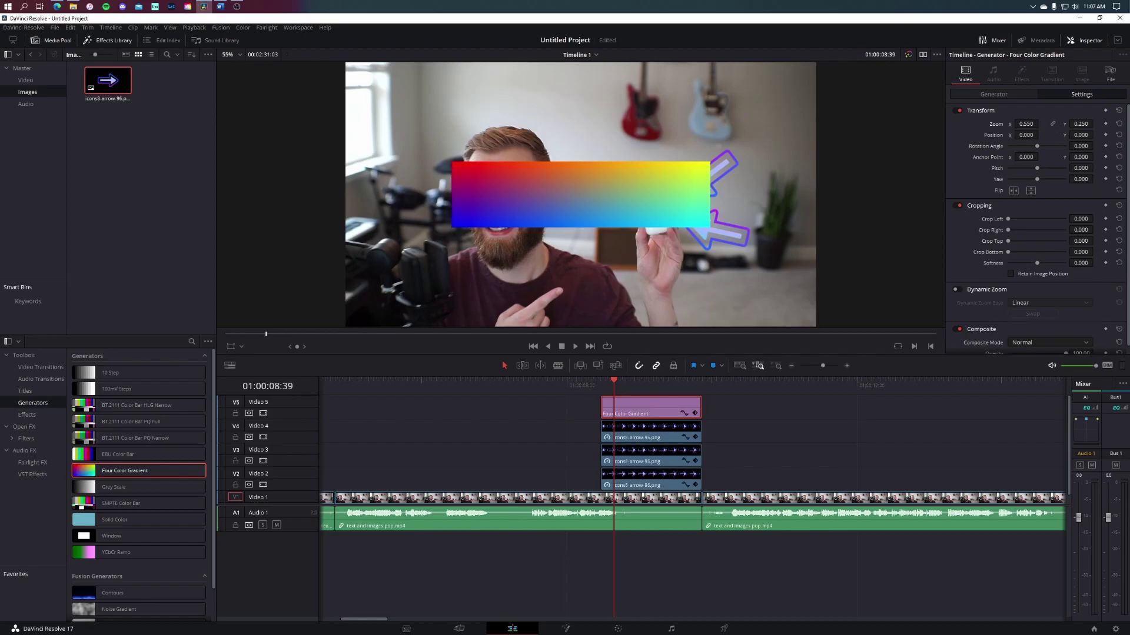
Step: Set the gradient's Zoom X to 0.5 and slide the banner right above the arrows
click(1025, 124)
text(0.5)
key(Return)
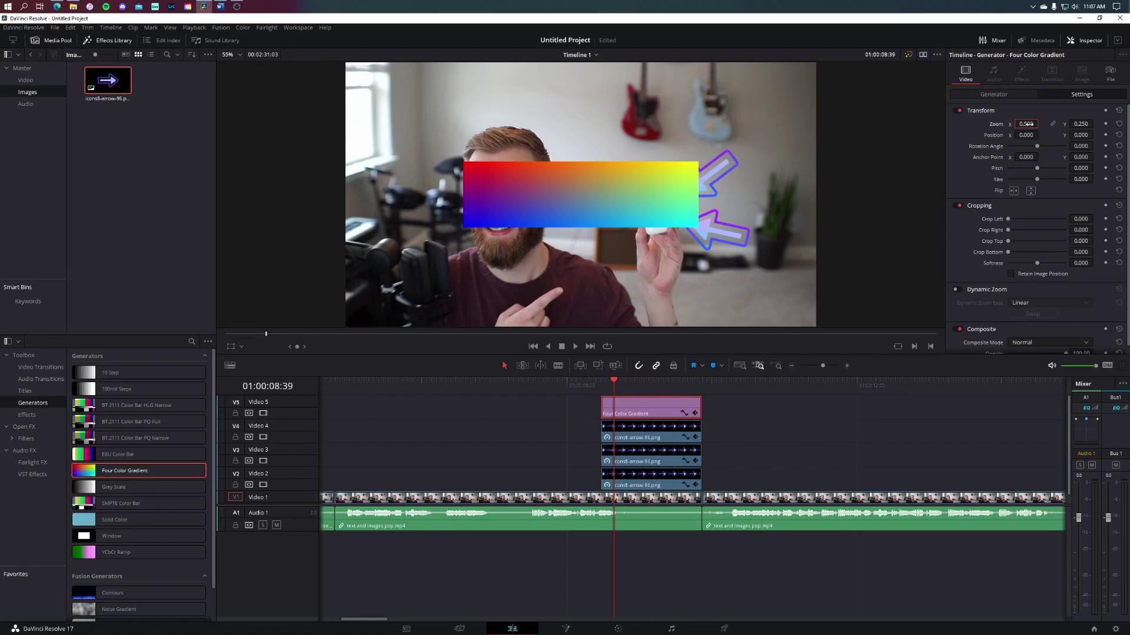
drag(1026, 135, 1041, 134)
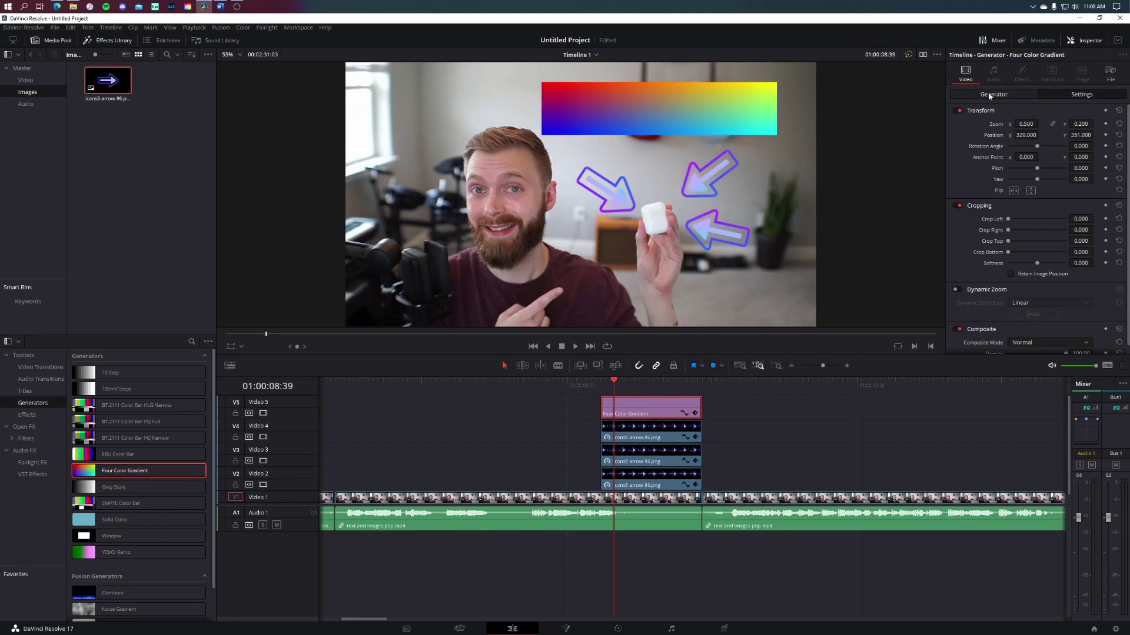
click(989, 96)
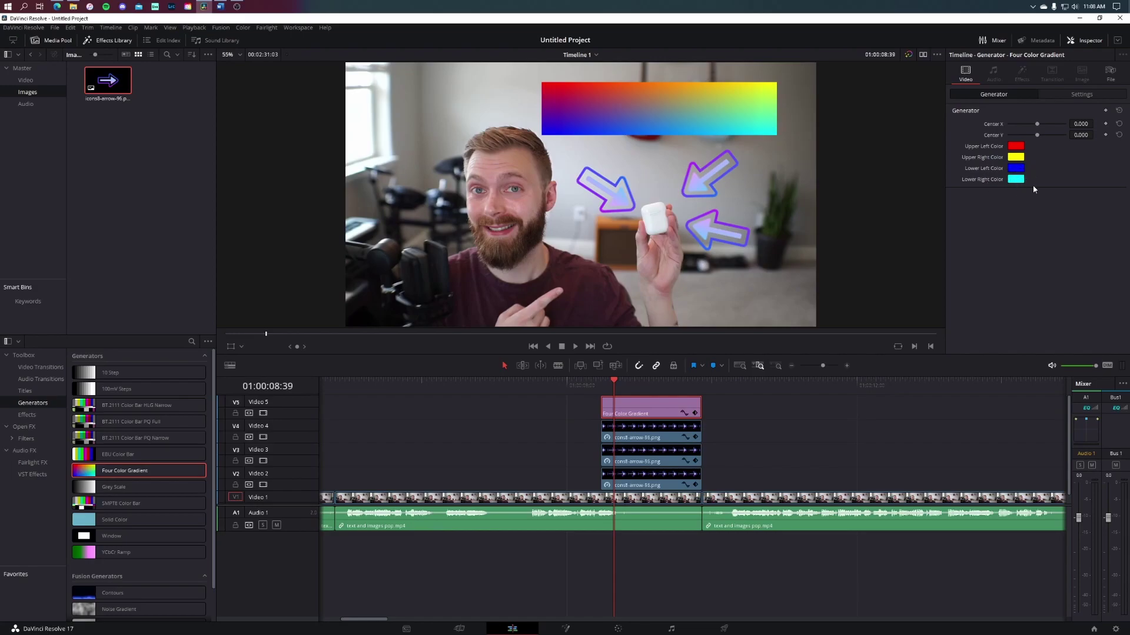
Step: Set the gradient's upper-left colour to the arrows' purple, sampled from the frame
click(1021, 148)
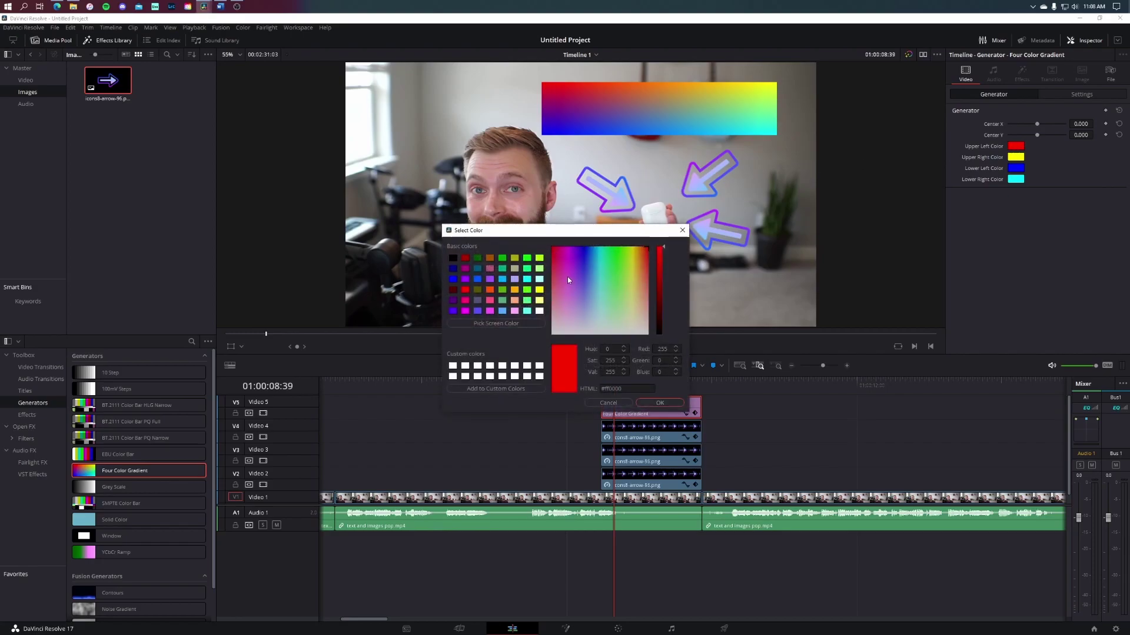
drag(570, 275, 573, 265)
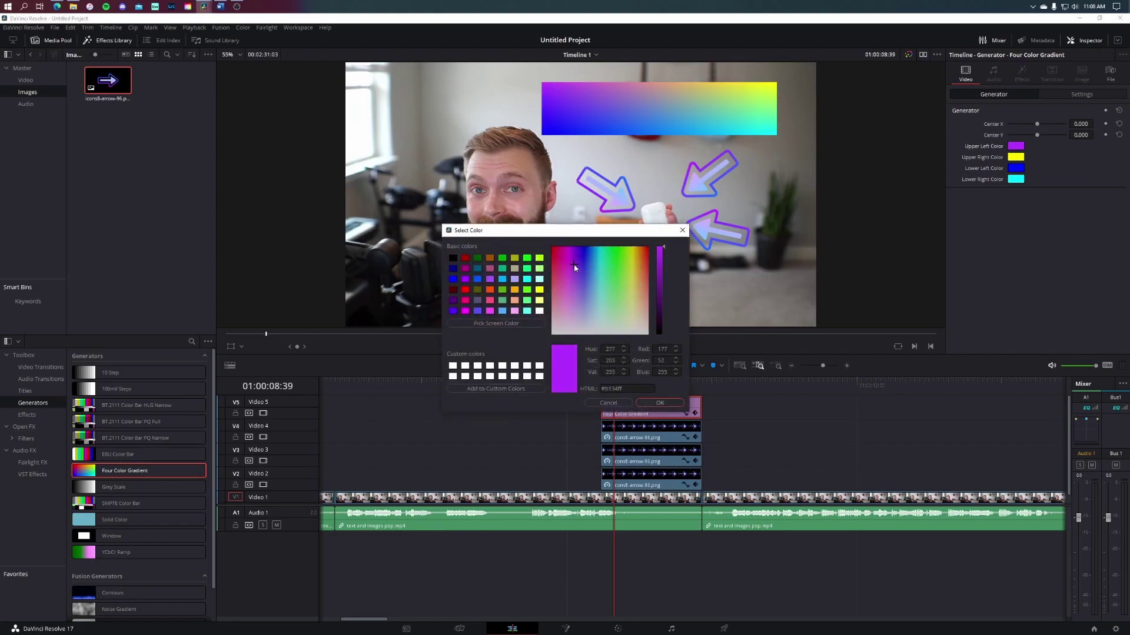
click(492, 324)
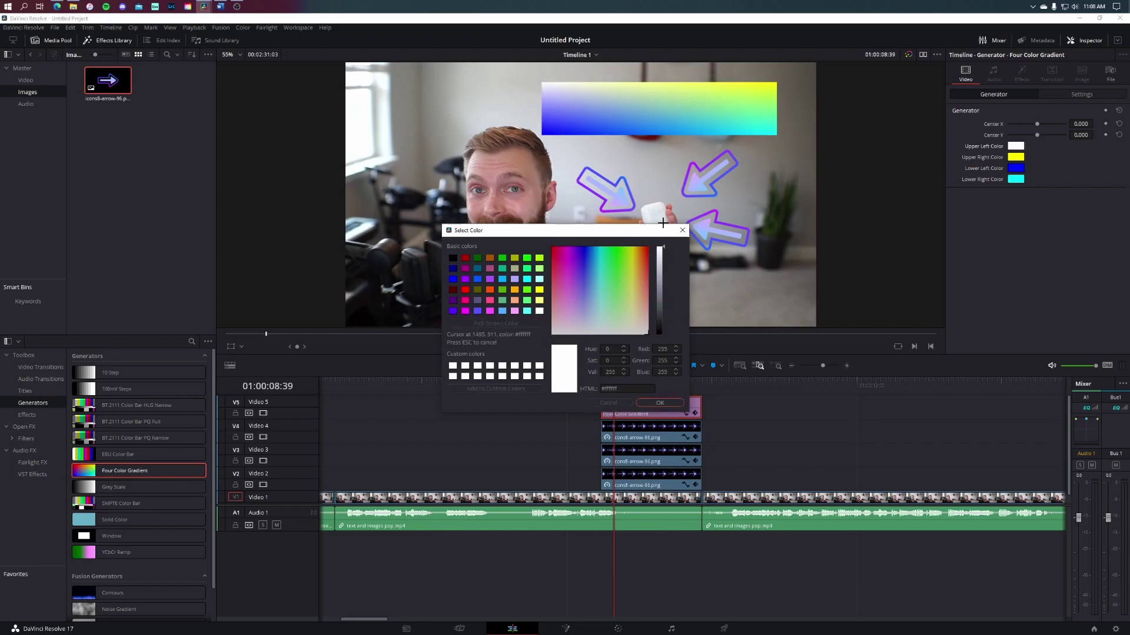
click(691, 163)
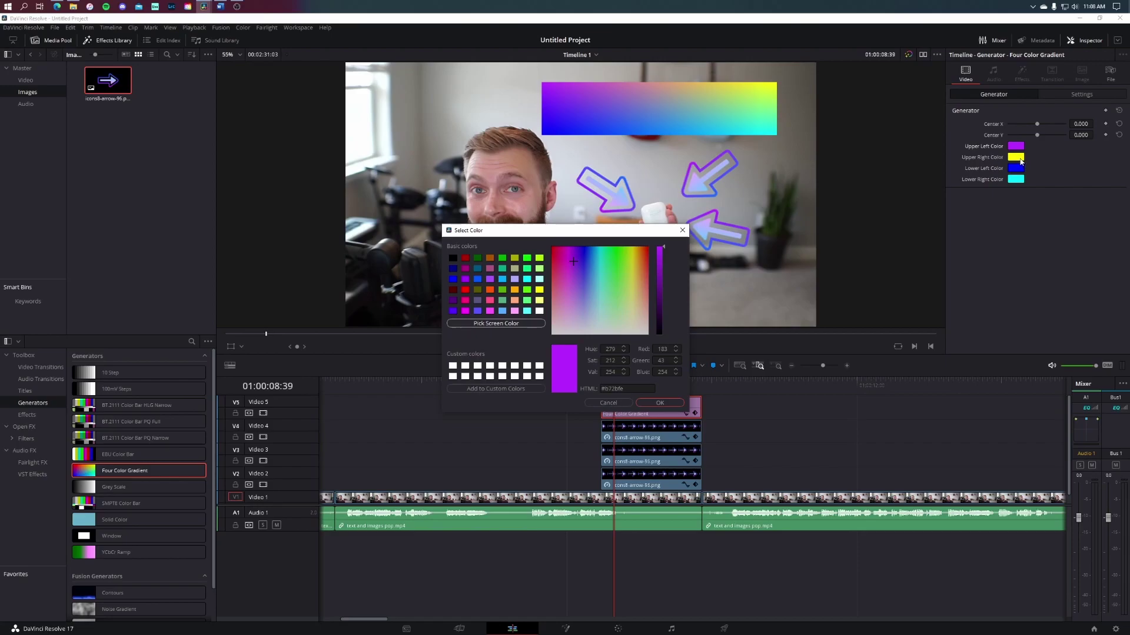
click(661, 403)
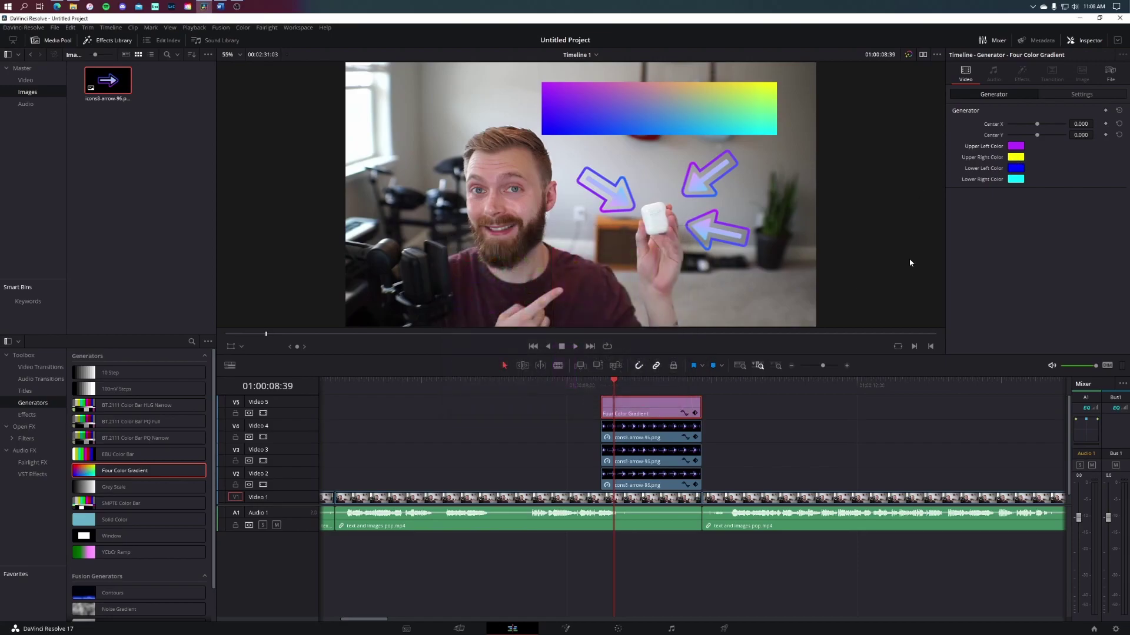
Step: Set the upper-right colour to a light purple sampled from the arrows
click(1020, 162)
click(495, 323)
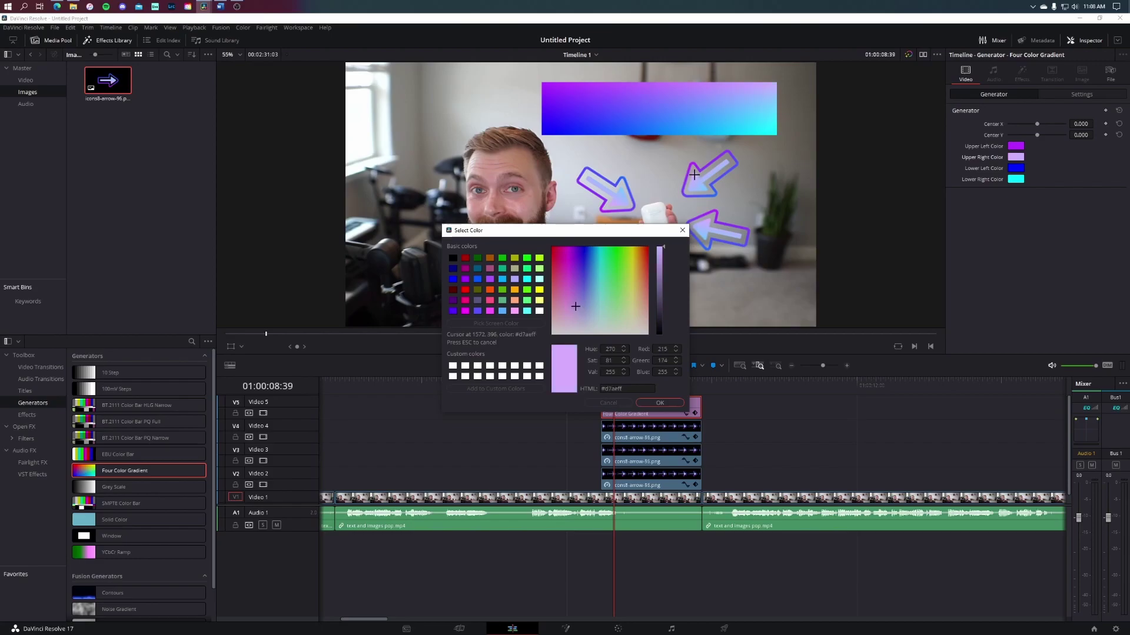
click(694, 175)
click(659, 404)
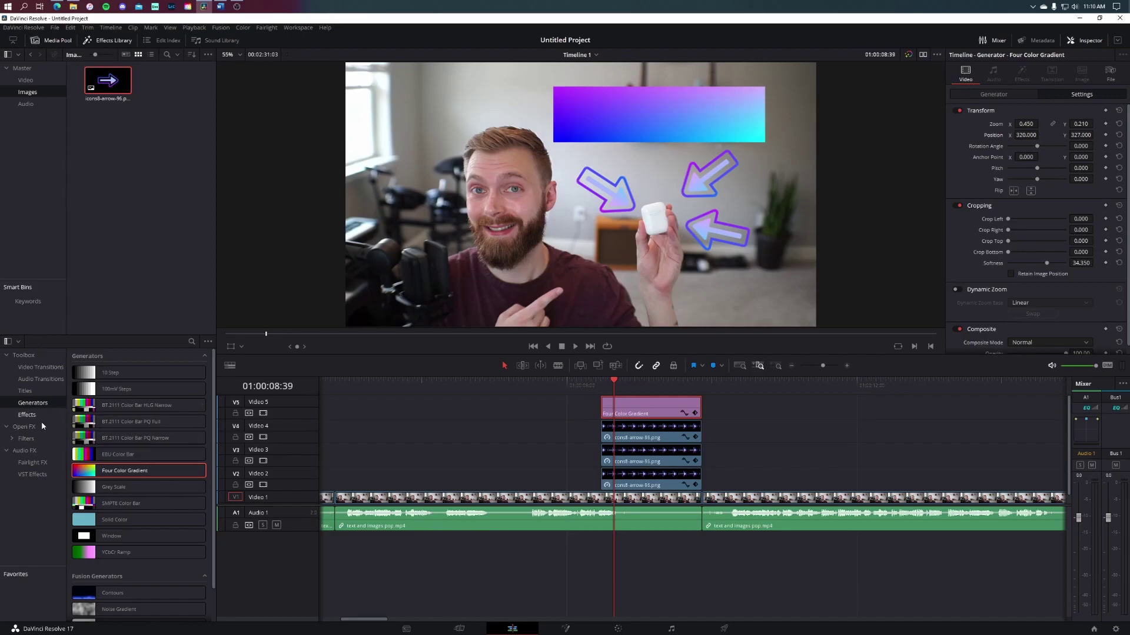
Step: Add a Text title on a new top video track and browse its Title and Video settings
click(27, 393)
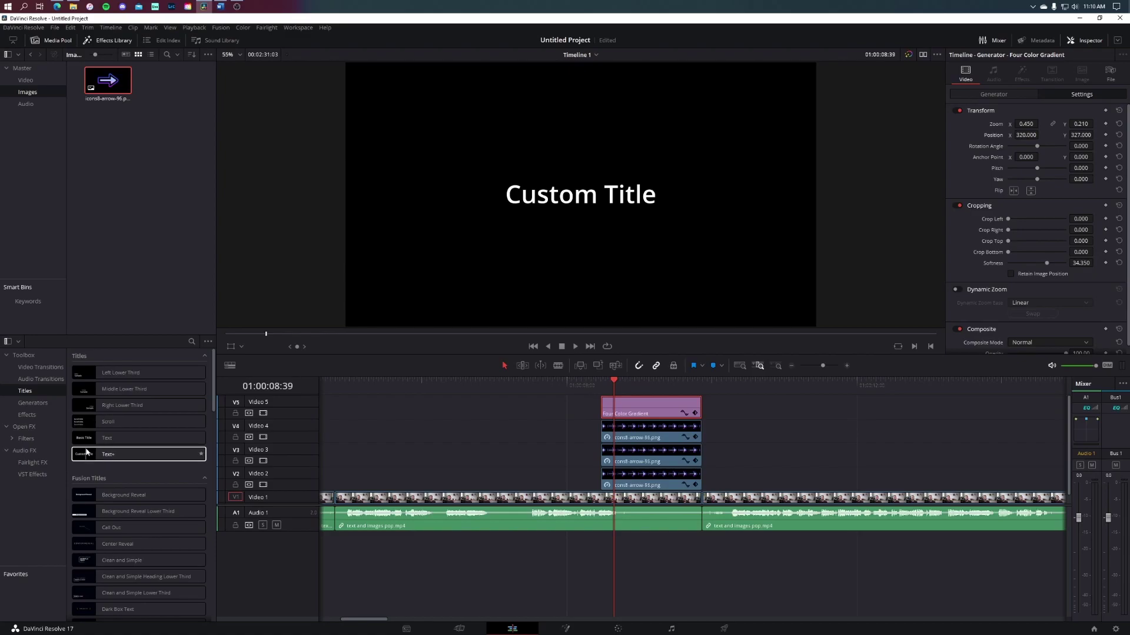
drag(83, 442, 602, 402)
click(678, 408)
click(994, 94)
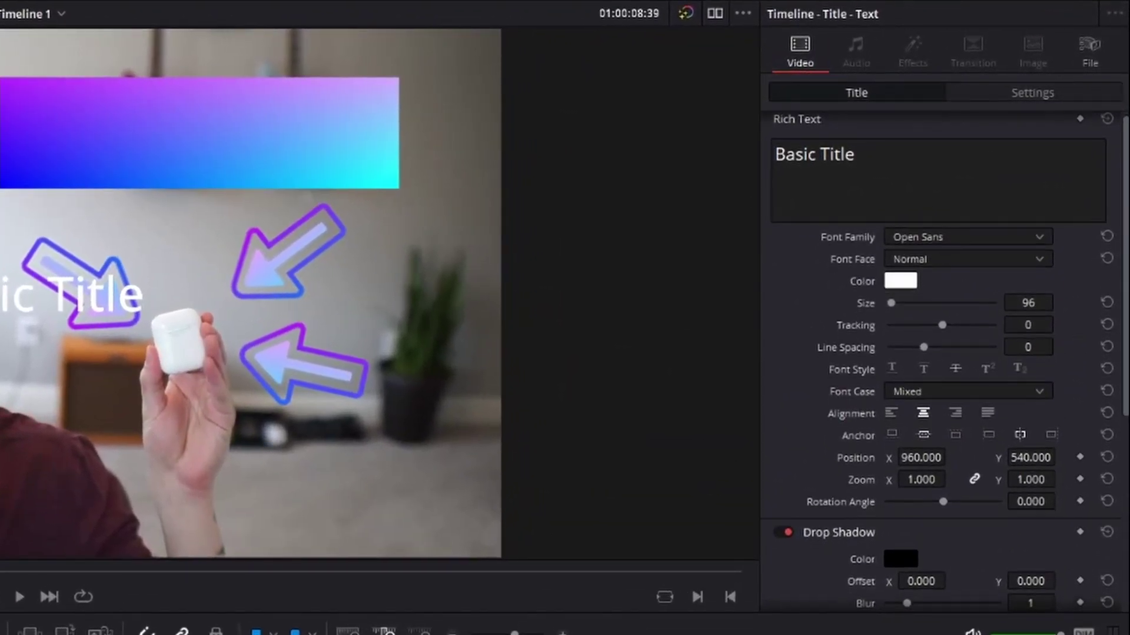
scroll(879, 219, down, 3)
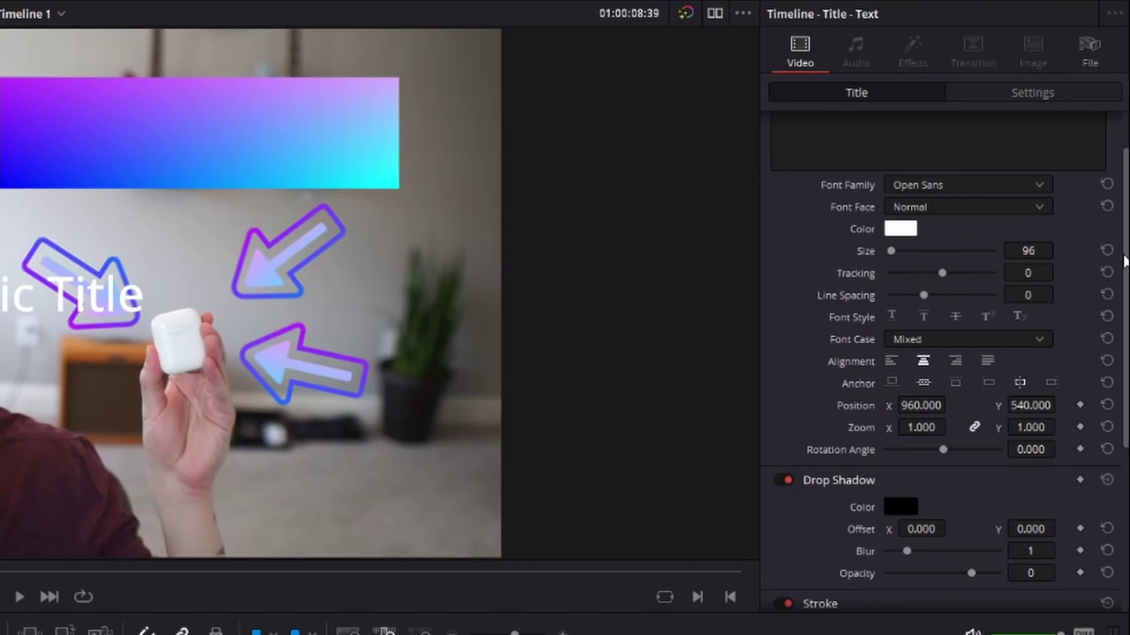
mouse_move(1124, 260)
mouse_down()
mouse_move(1123, 446)
mouse_move(1122, 200)
mouse_up()
click(1022, 101)
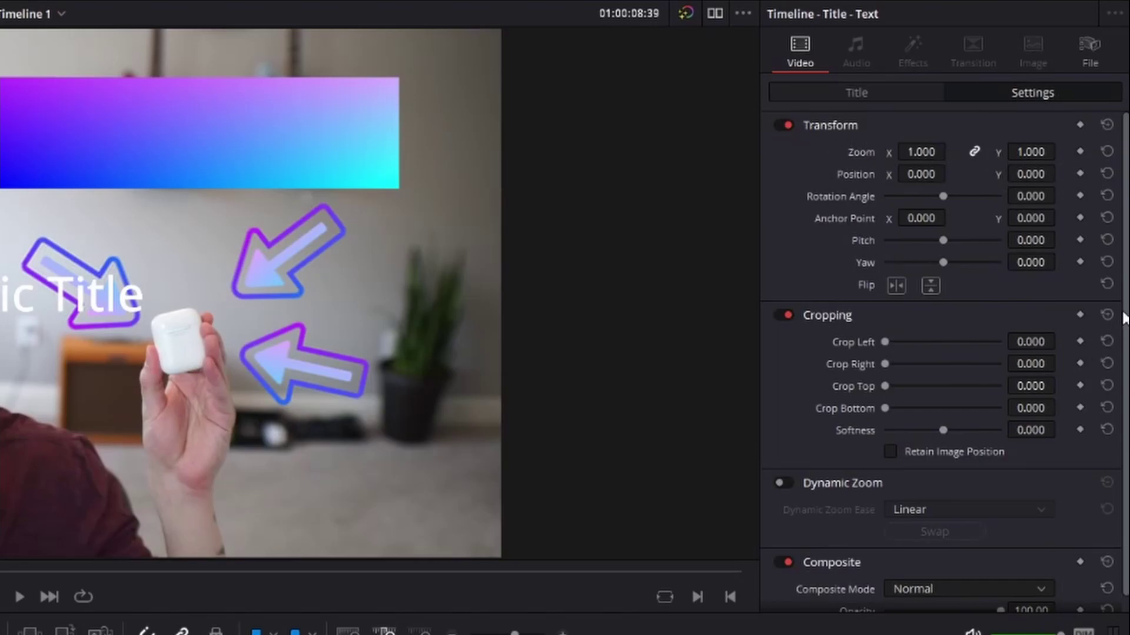
mouse_move(1125, 309)
mouse_down()
mouse_move(1125, 355)
mouse_move(1125, 312)
mouse_up()
click(847, 92)
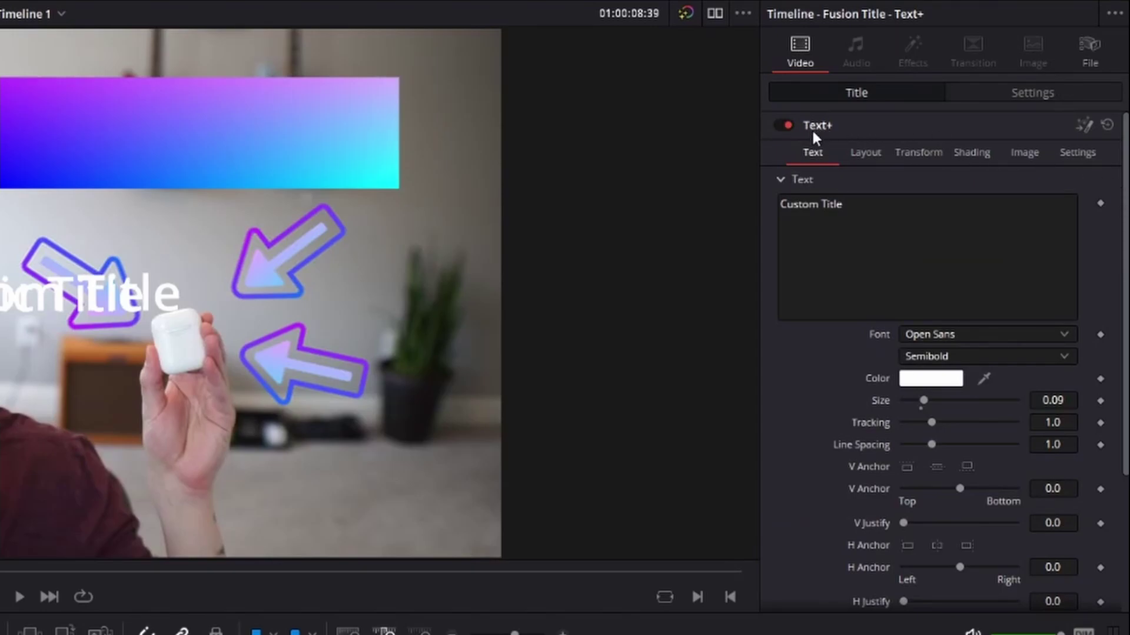
Step: Look through the Text+ title's Layout, Transform, Shading, Image and Settings options
click(863, 158)
click(930, 160)
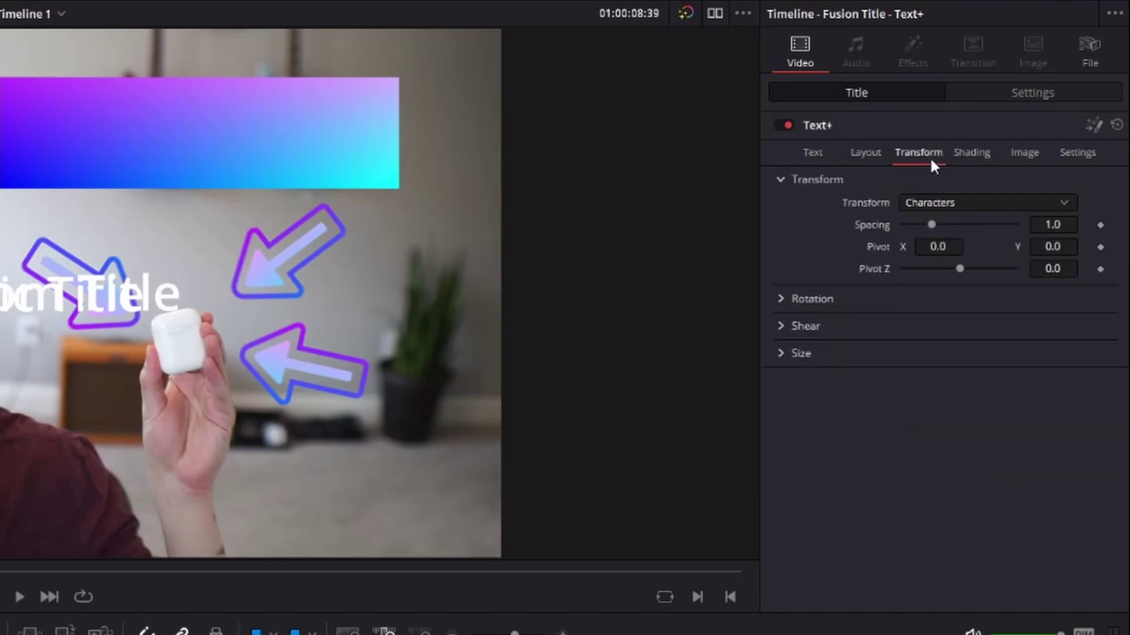
click(971, 157)
click(1022, 158)
click(1081, 158)
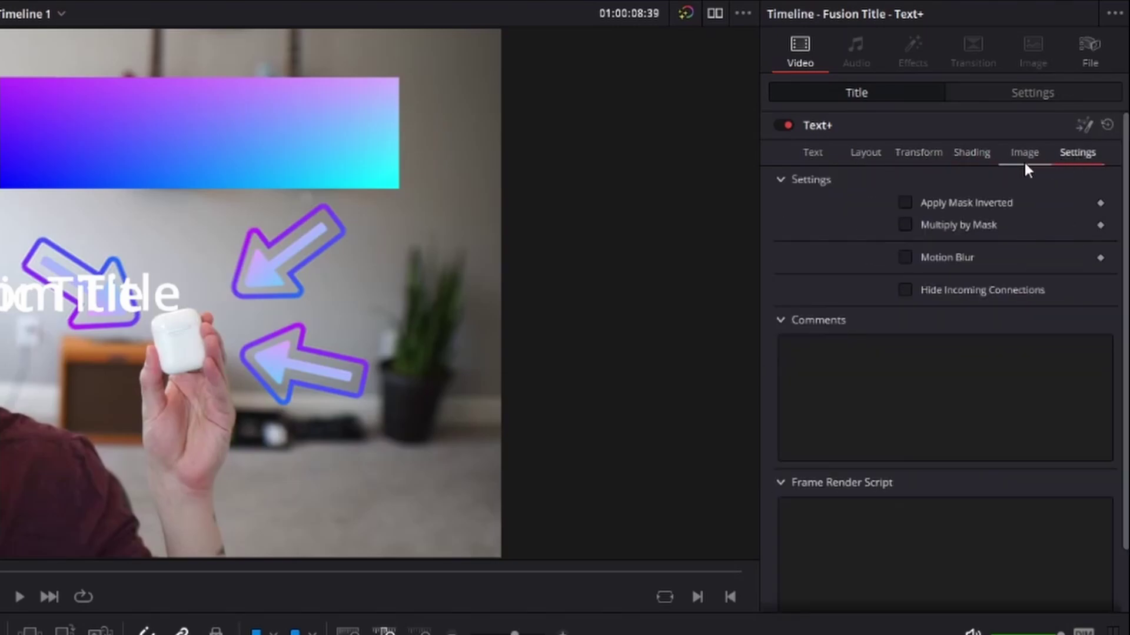
click(809, 158)
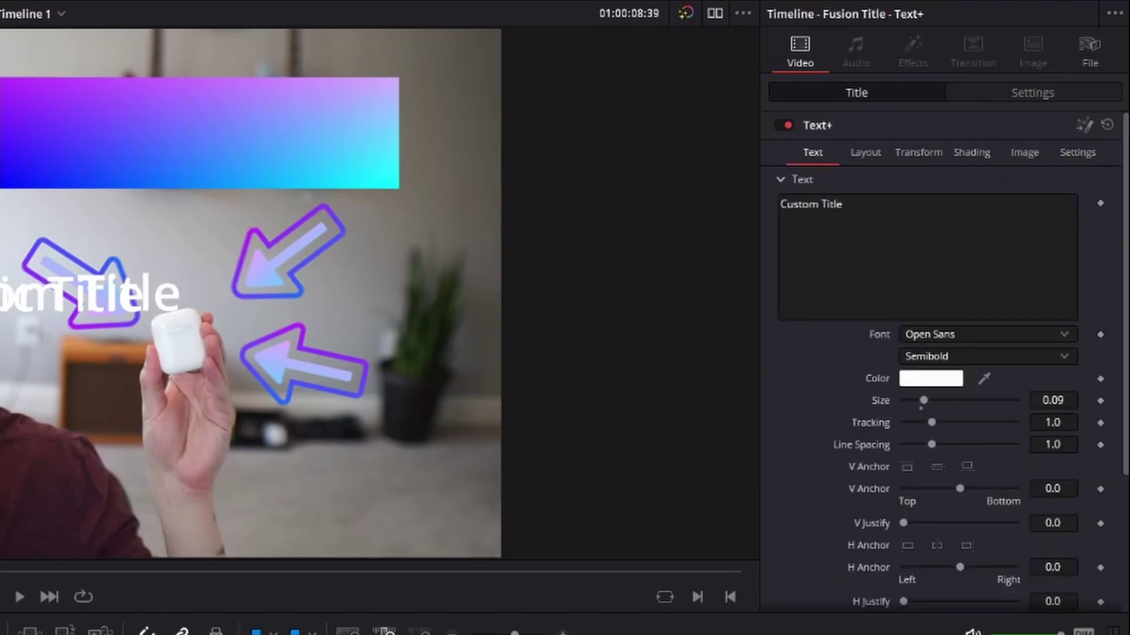
scroll(1125, 241, down, 1)
scroll(1125, 242, down, 3)
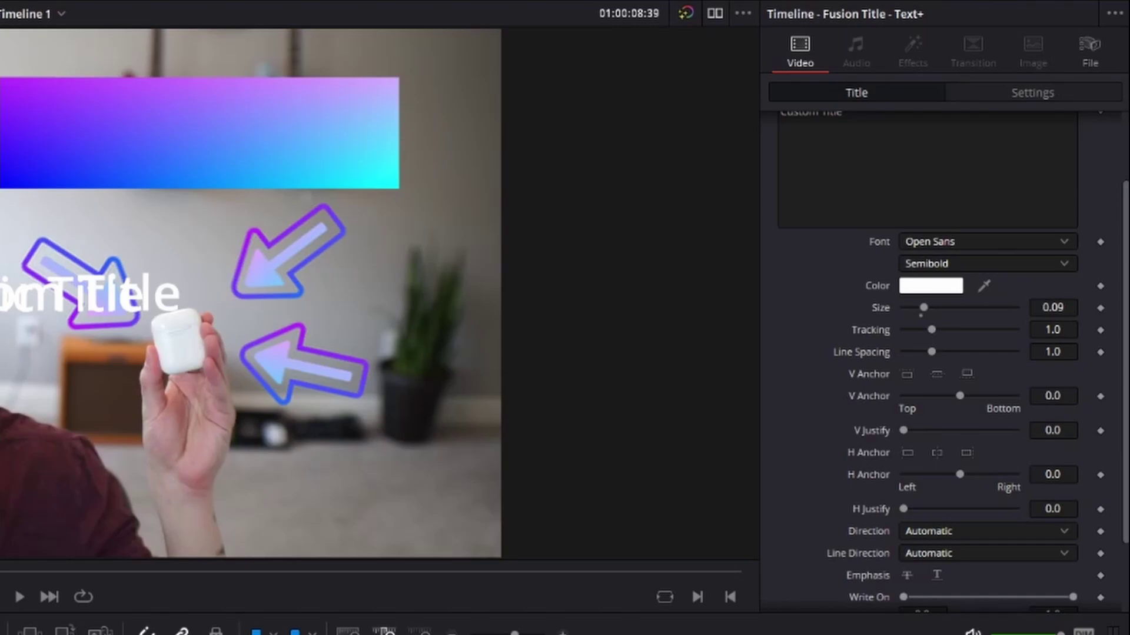
scroll(1123, 479, down, 3)
scroll(1124, 479, up, 6)
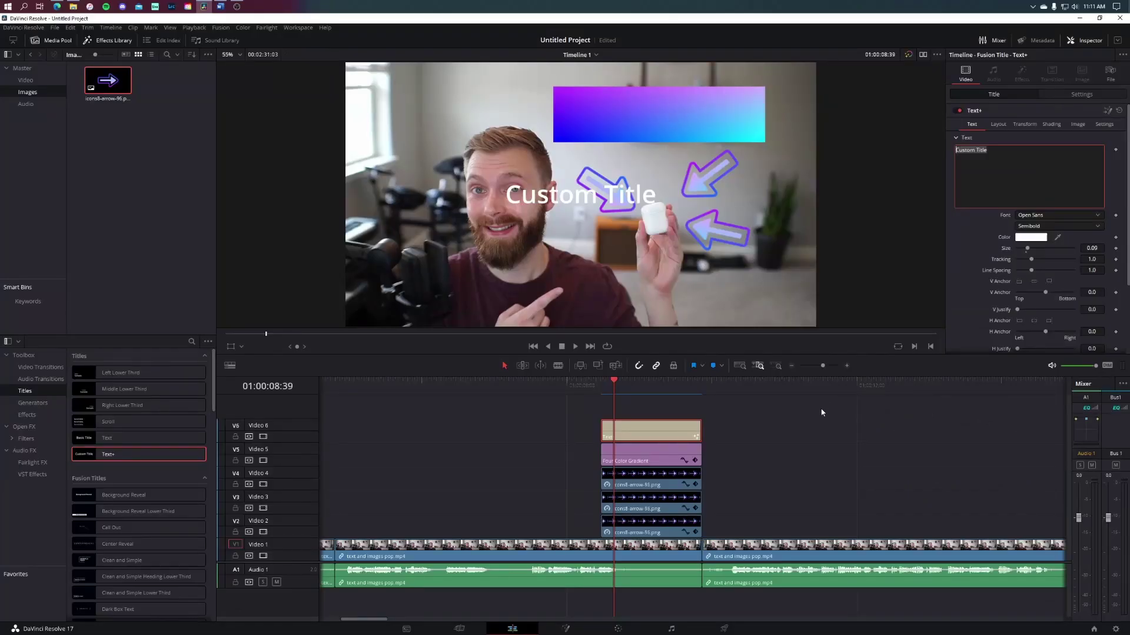
Step: Change the title text to 'Apple Airpods' and move it right and up into the gradient bar
click(655, 429)
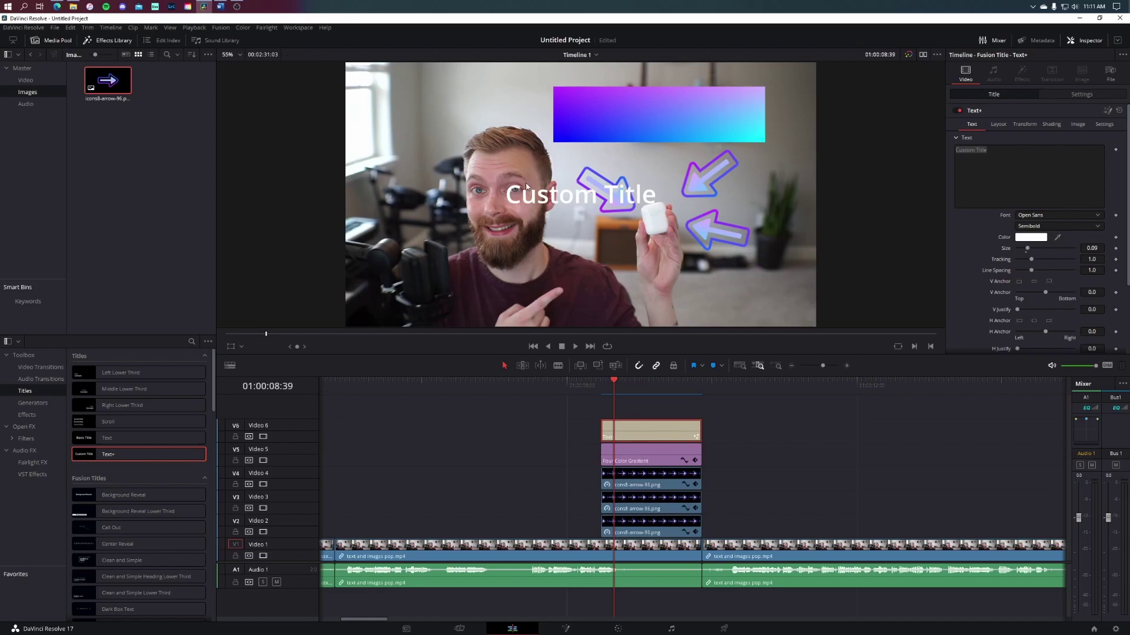
click(1007, 160)
key(ctrl+a)
text(Apple)
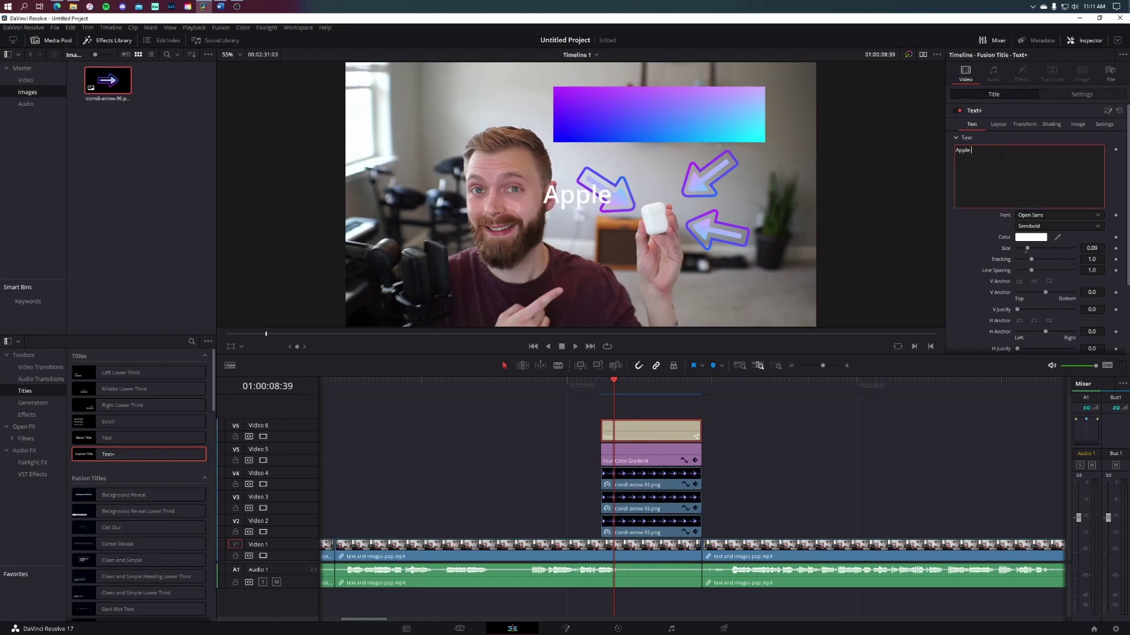
text( Airpods)
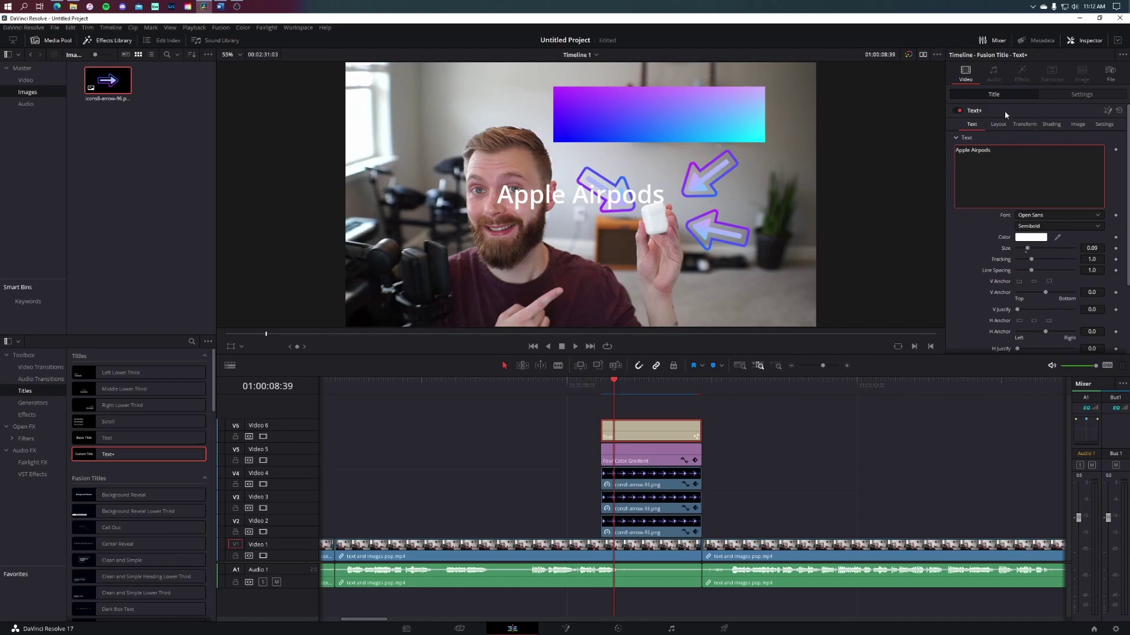
click(1065, 97)
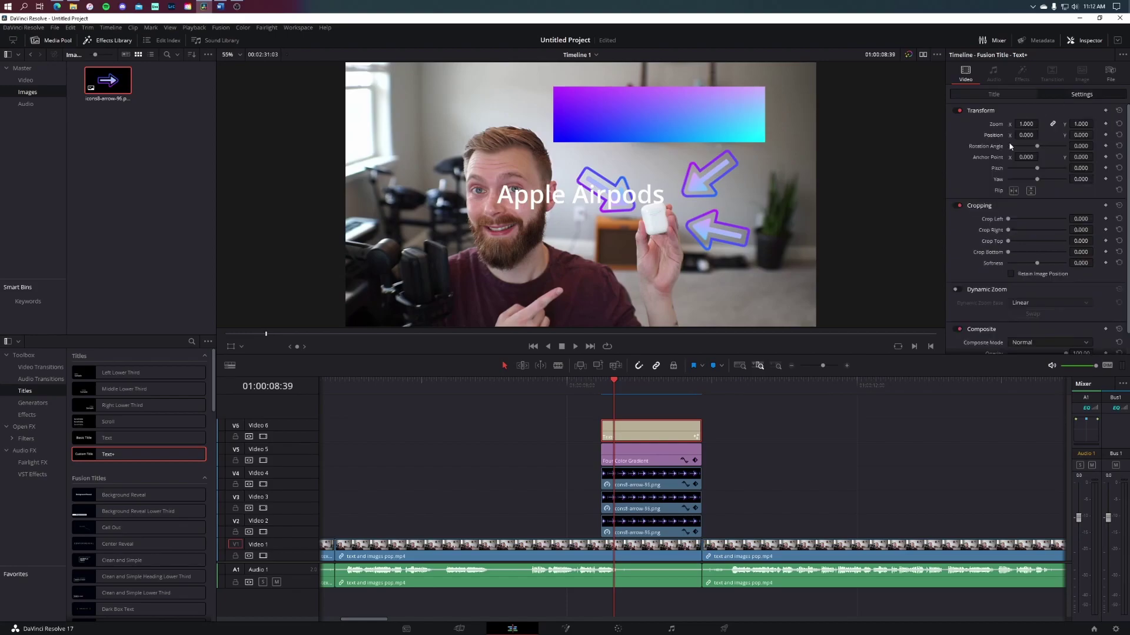
drag(1026, 136, 1115, 134)
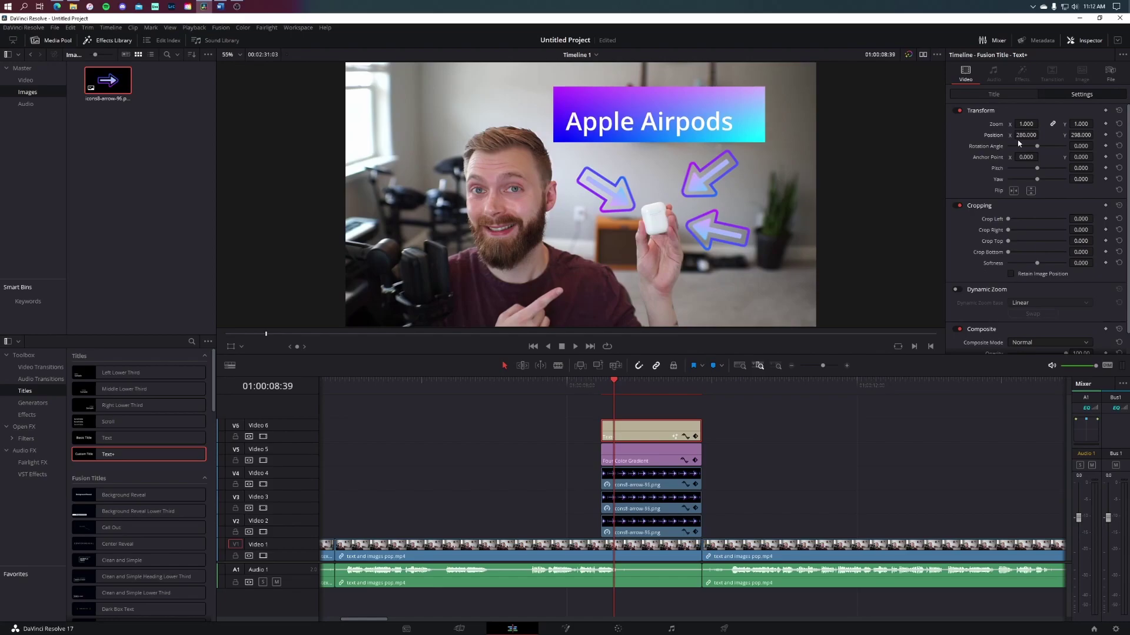
mouse_move(1027, 135)
mouse_down()
mouse_move(1092, 135)
mouse_move(1039, 137)
mouse_up()
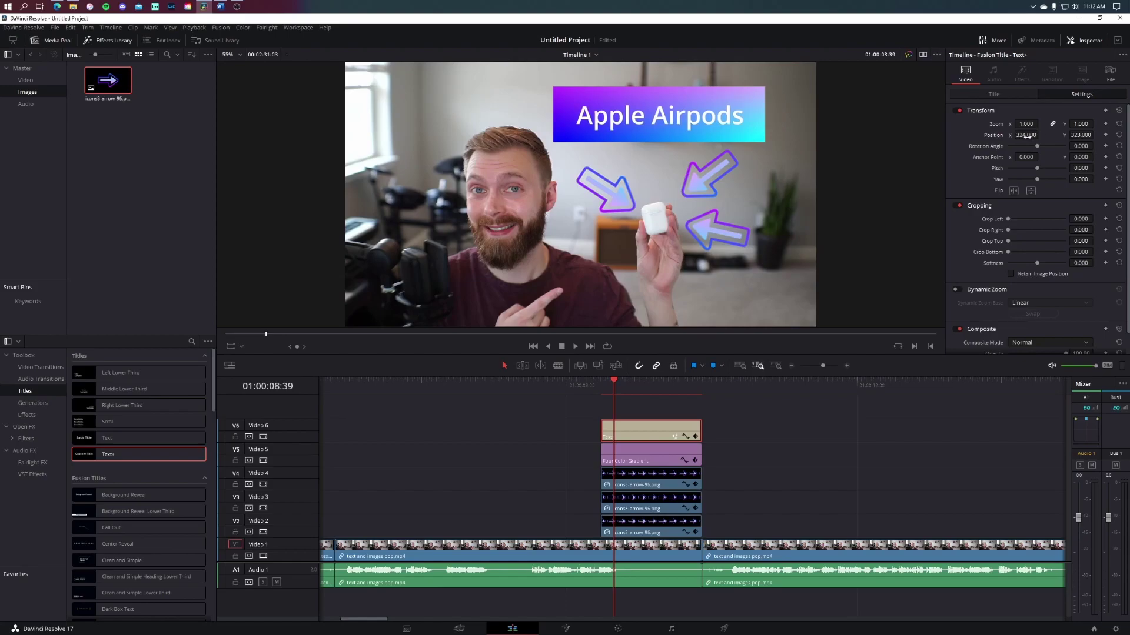
Step: Set the title font to Raleway, keep the text white, and park the playhead before the title
click(993, 95)
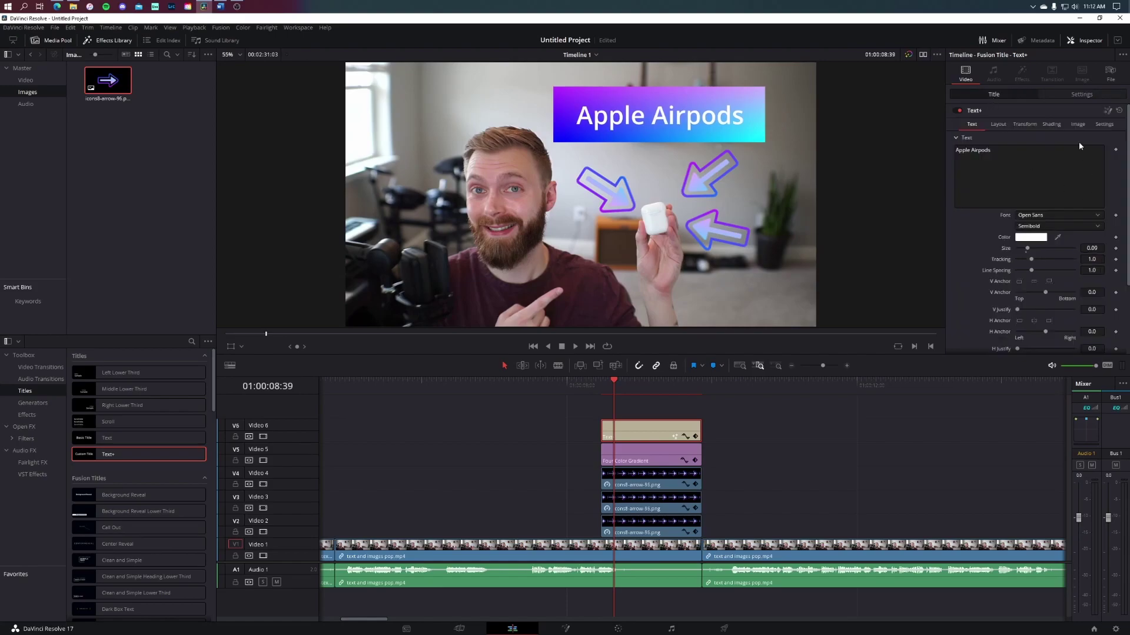
click(1052, 216)
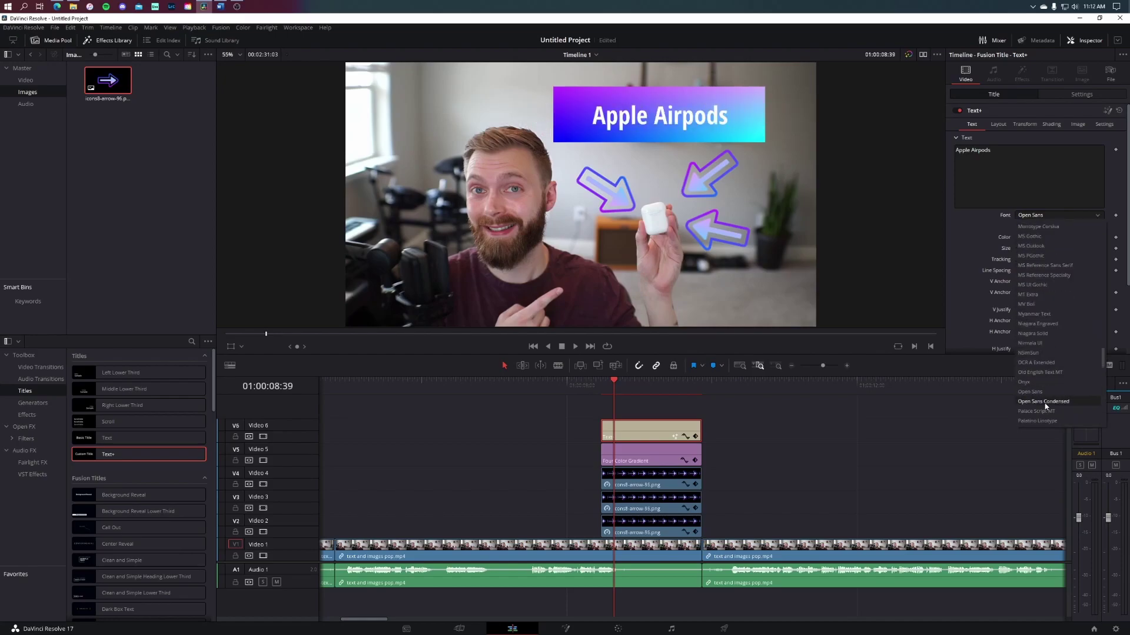
scroll(1042, 406, down, 4)
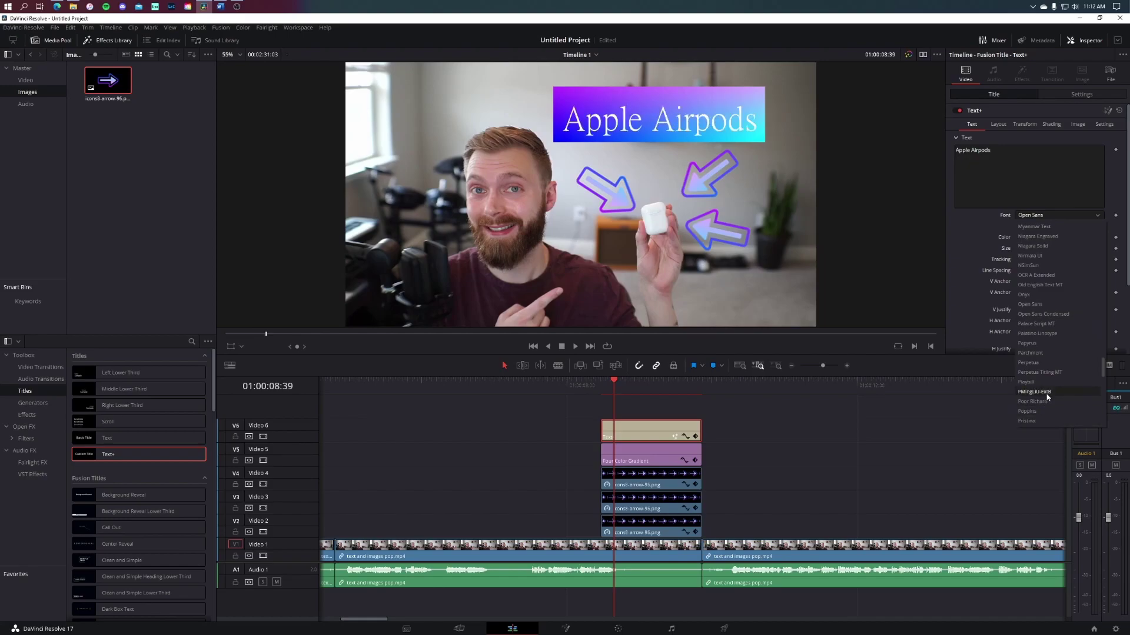
scroll(1044, 400, down, 2)
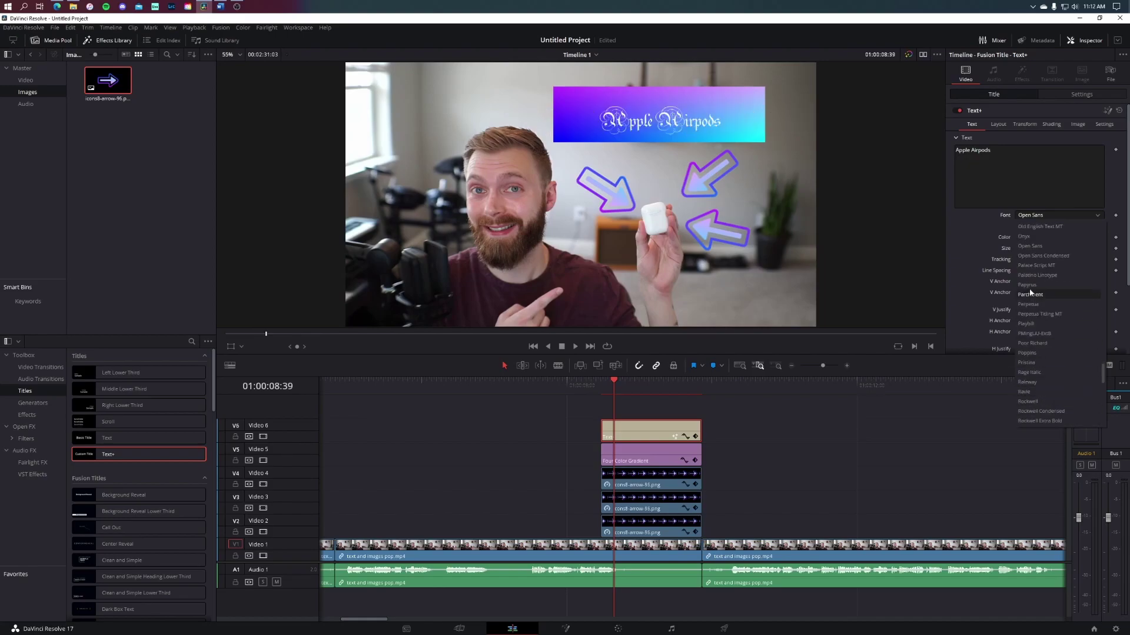
click(1030, 382)
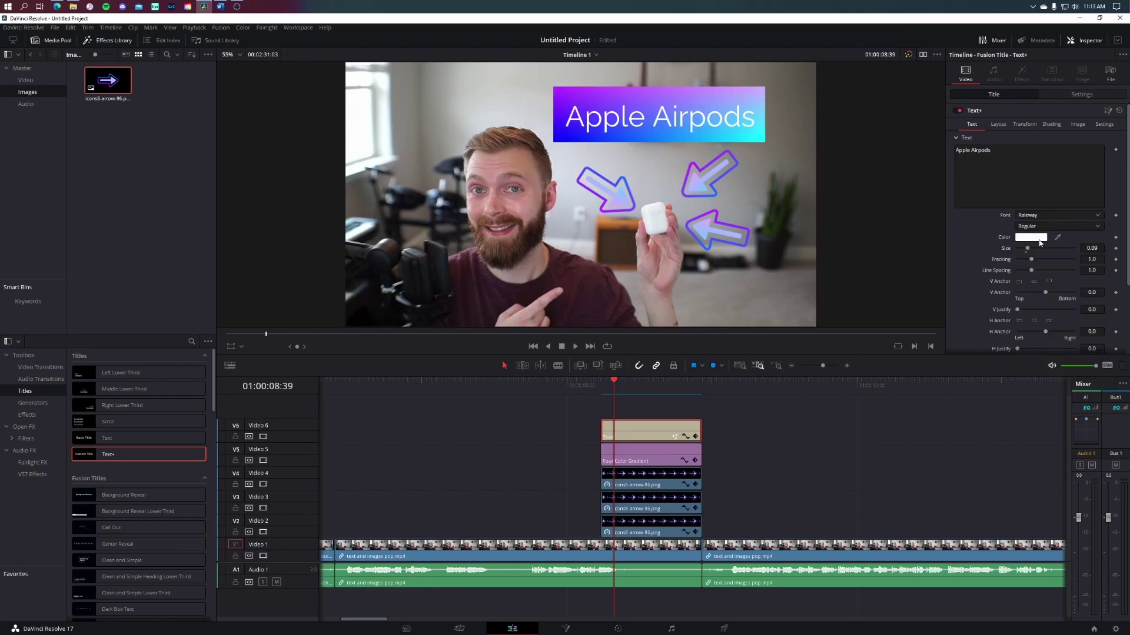
click(1030, 237)
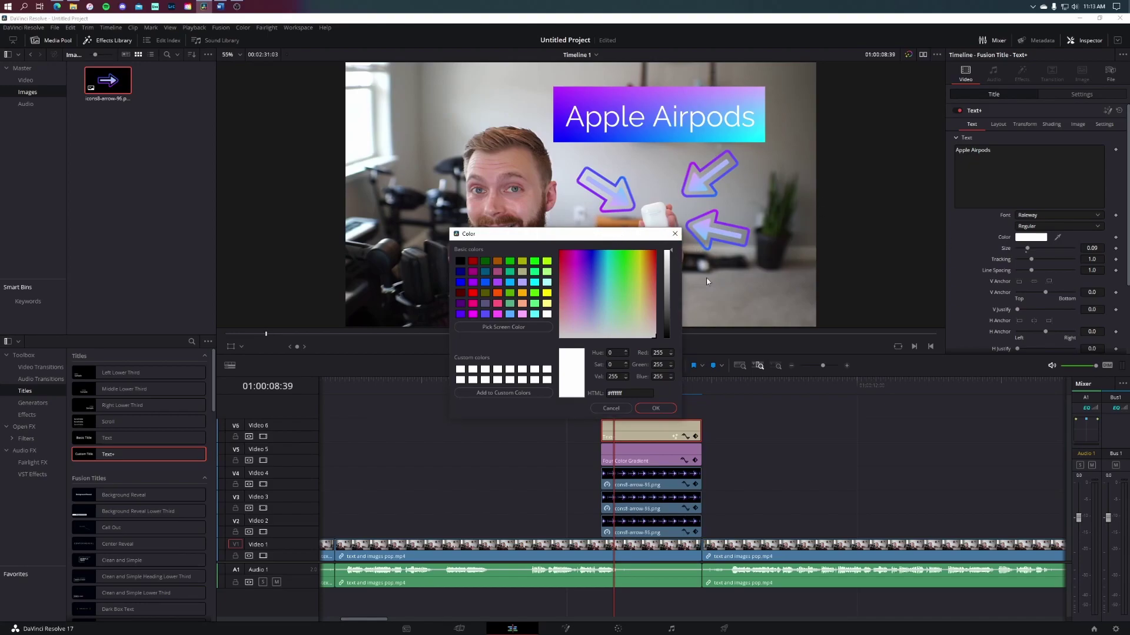
click(664, 408)
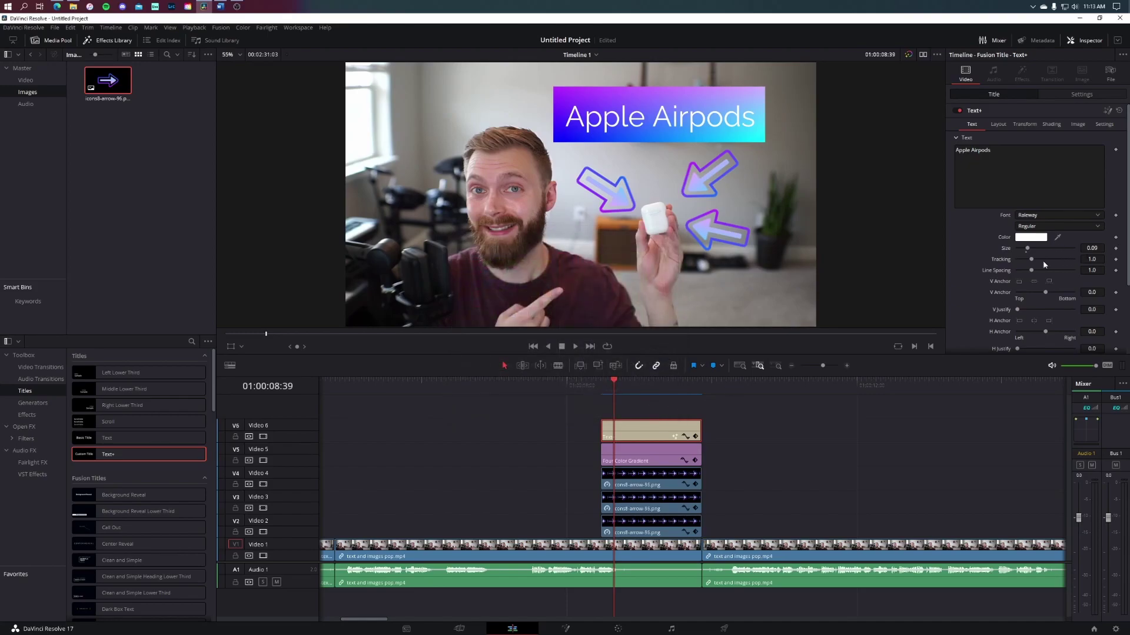
scroll(1045, 264, down, 3)
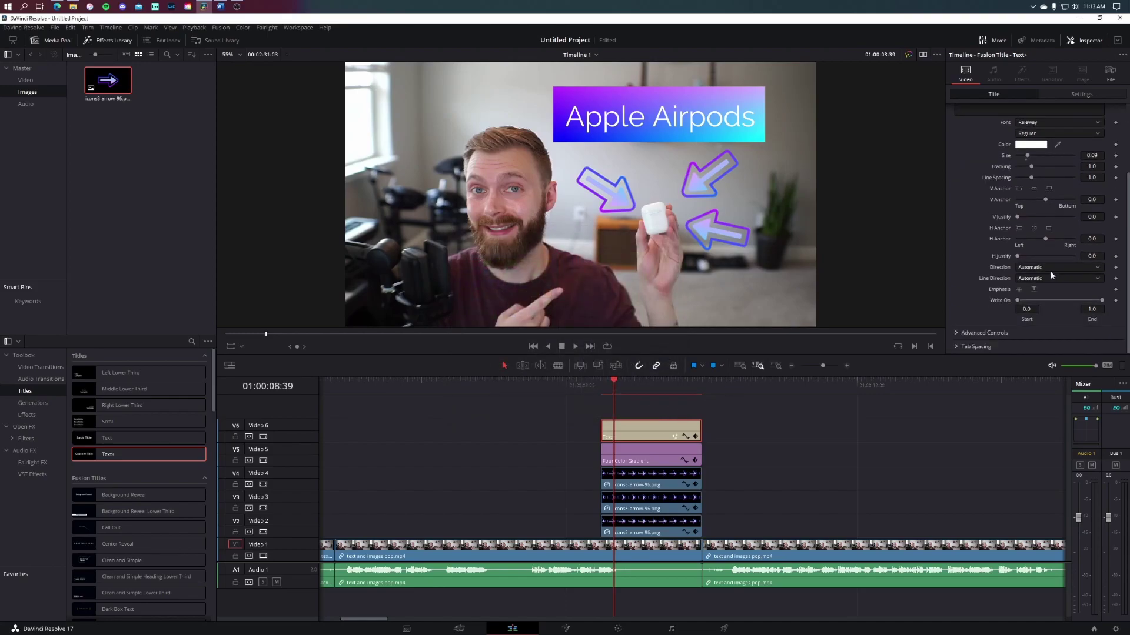
click(589, 383)
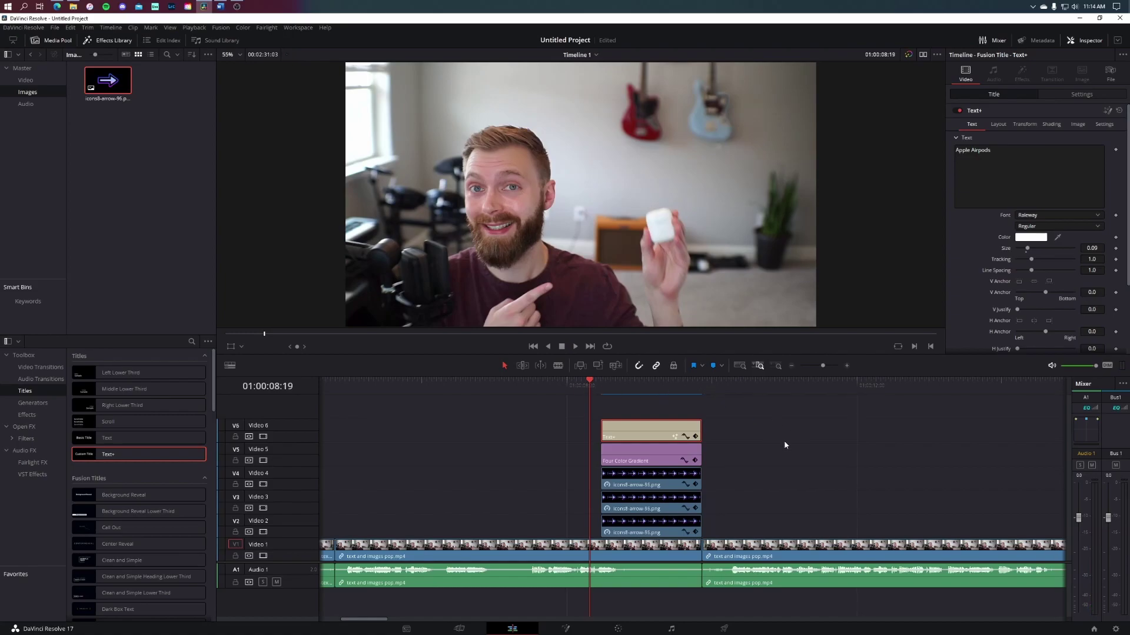
Step: Play back the title pop-in, replaying from just before it appears
key(space)
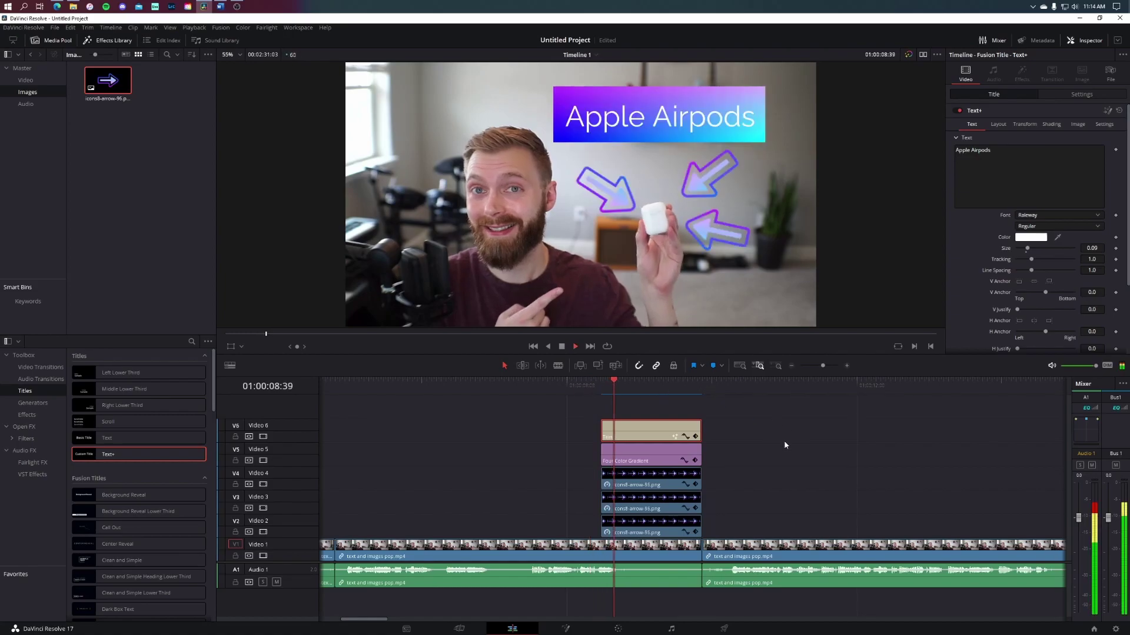
click(577, 394)
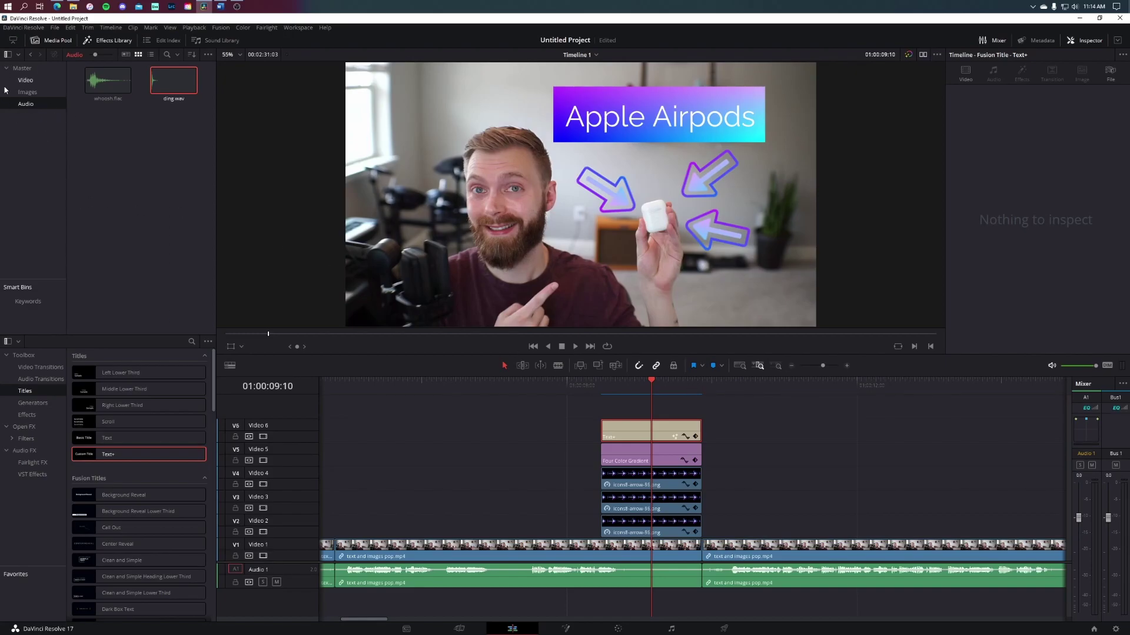
Step: Put ding.wav on a new audio track under the title, shorten it, and play it back
drag(181, 91, 603, 615)
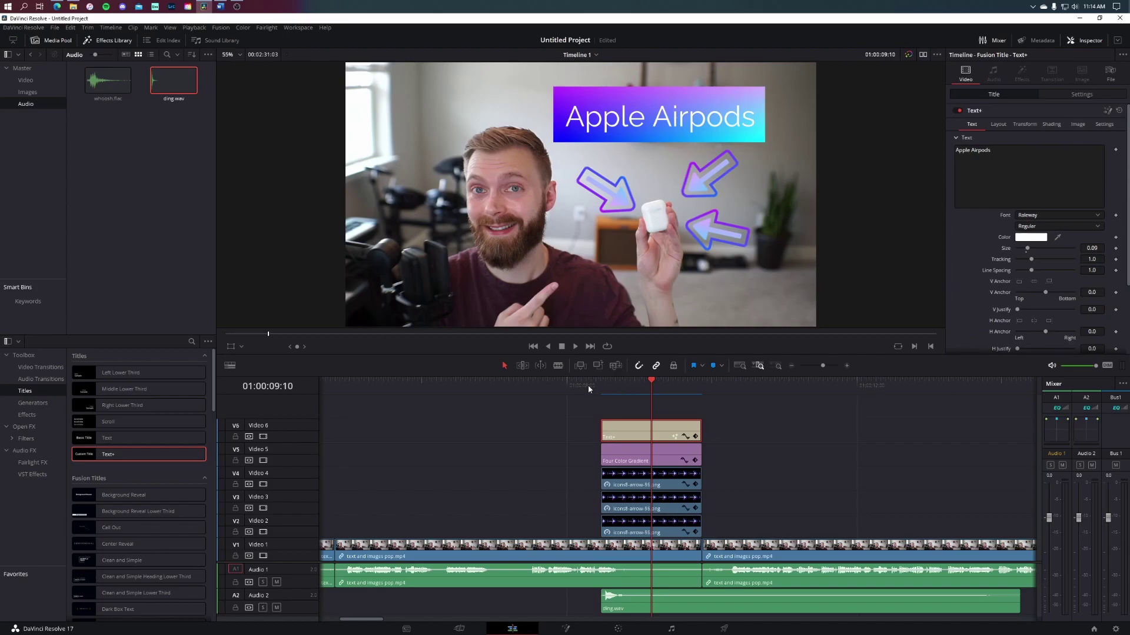
key(space)
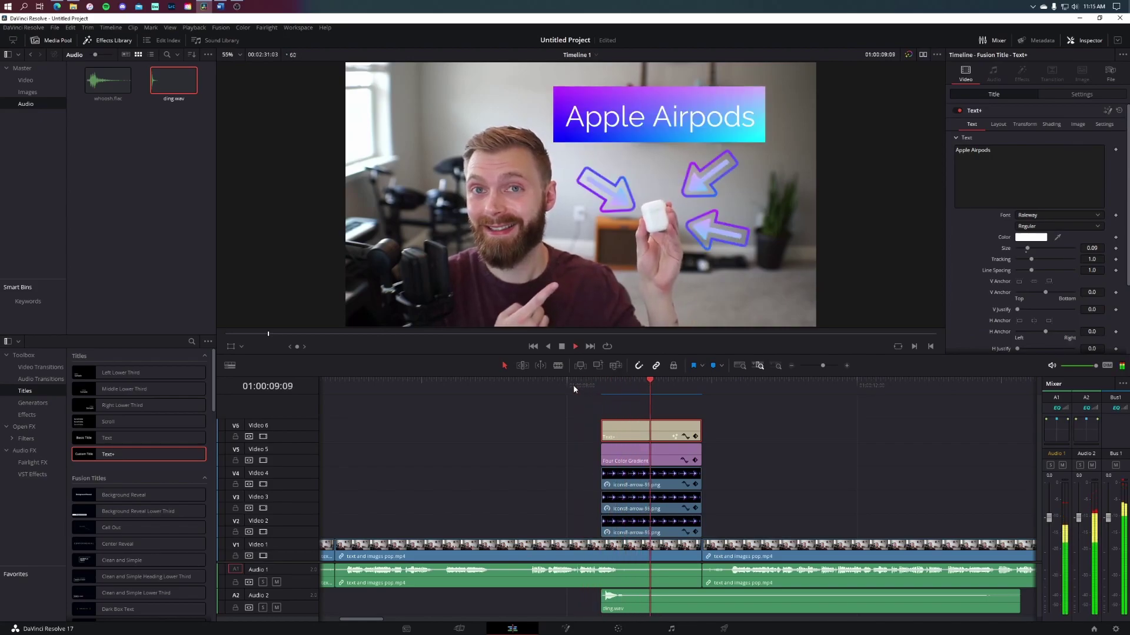
click(557, 384)
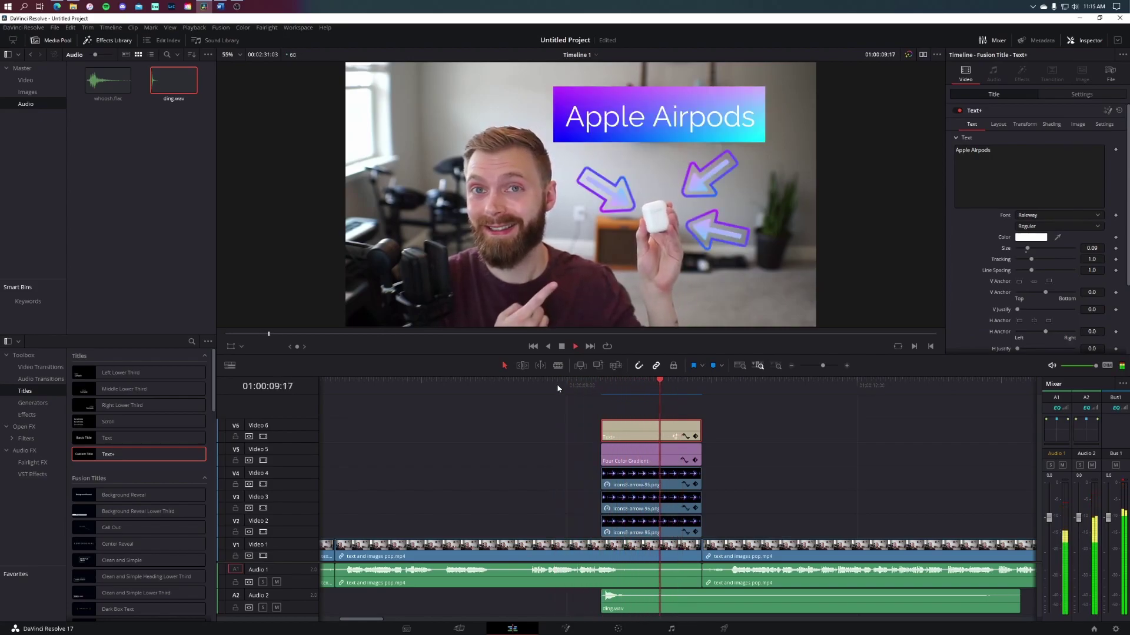
key(space)
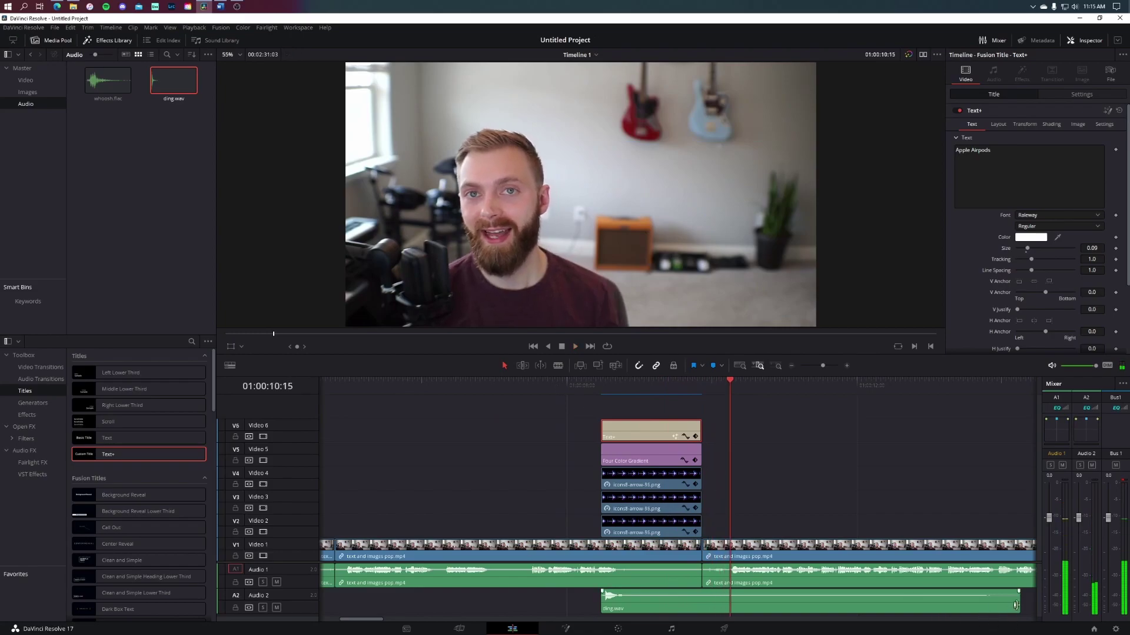
drag(1016, 604, 706, 623)
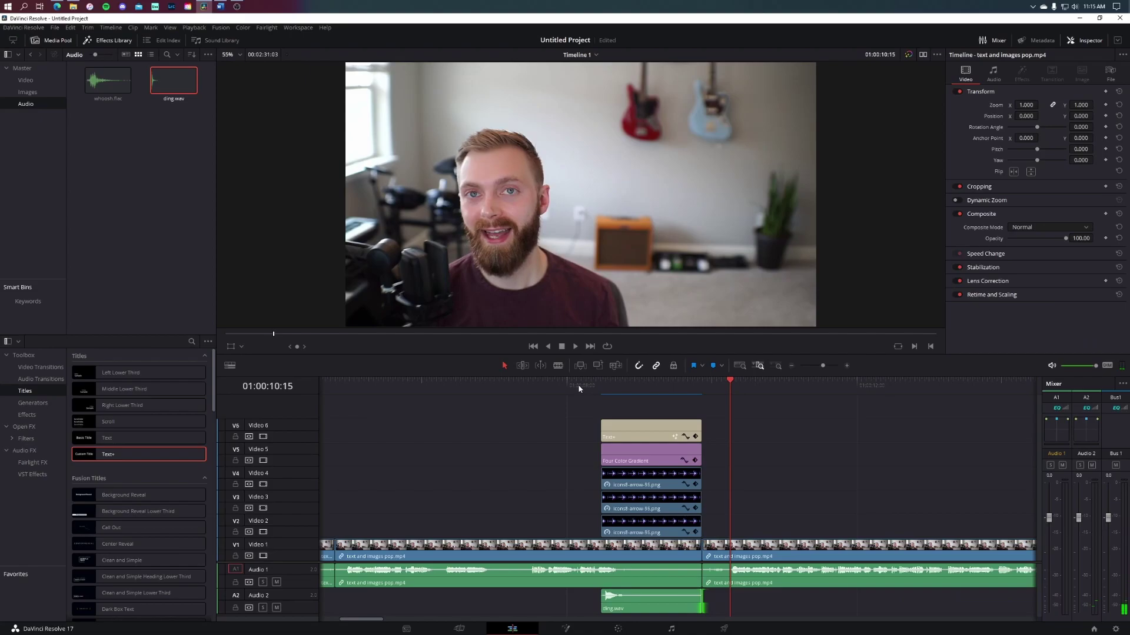
click(580, 388)
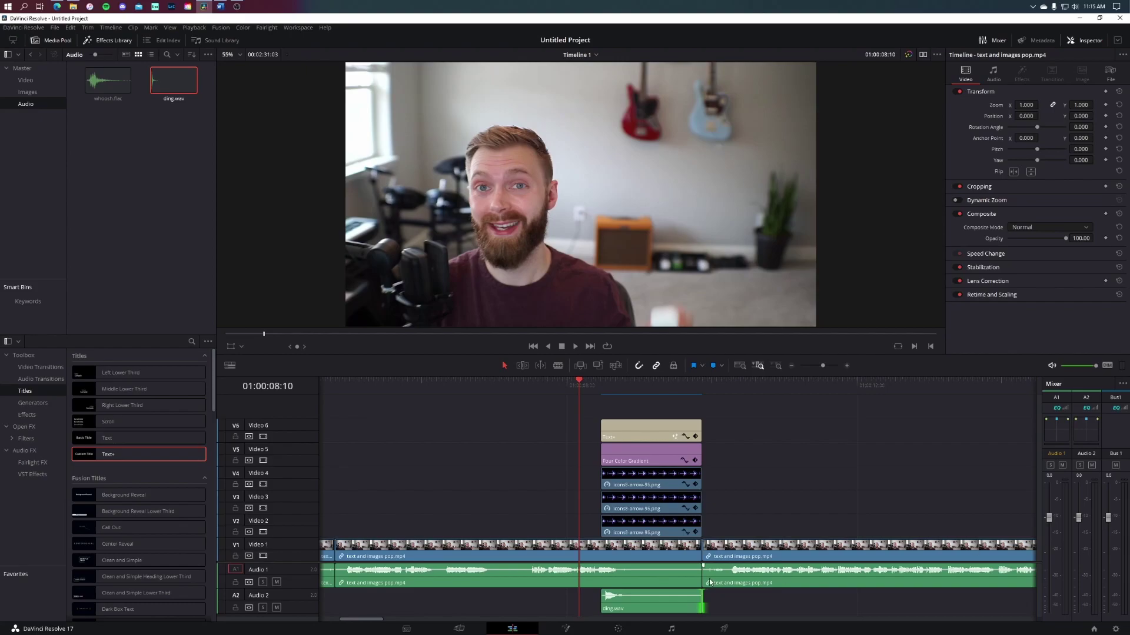
key(space)
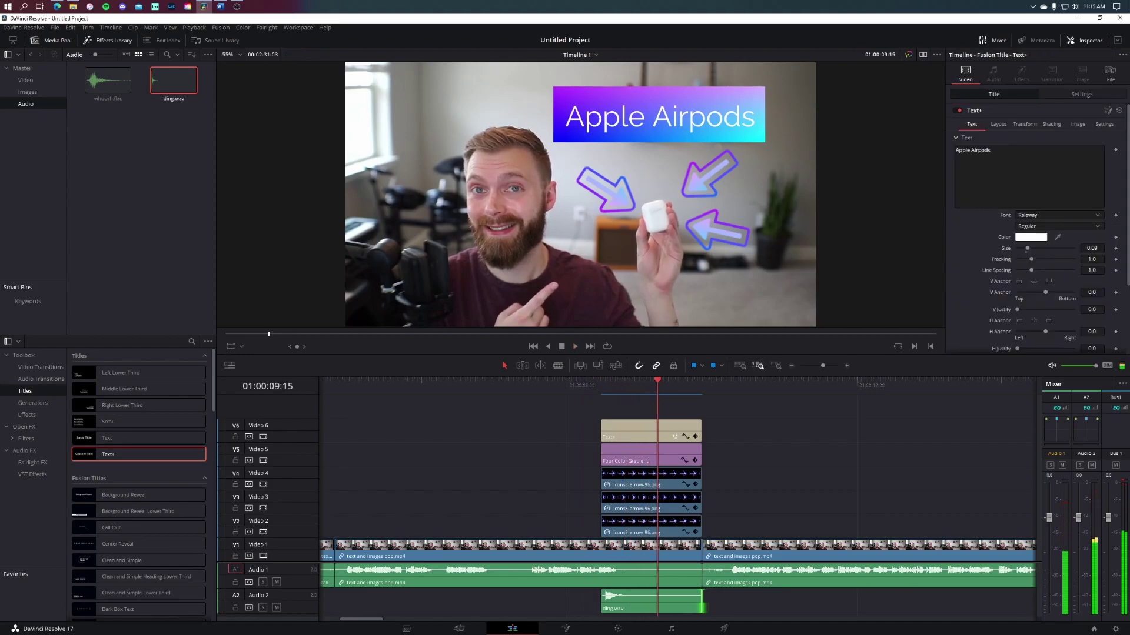
Step: Lower Audio 2 to -9.9 and Audio 1 to -2.1 dB, check playback, and save the project
click(1078, 518)
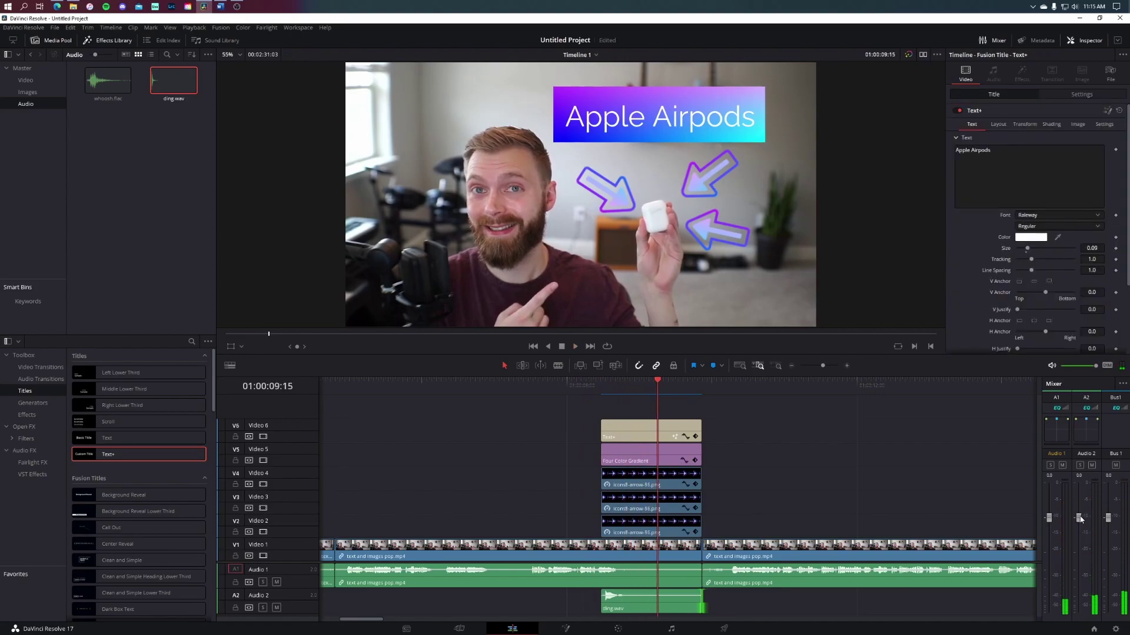
drag(1079, 518, 1079, 549)
click(570, 384)
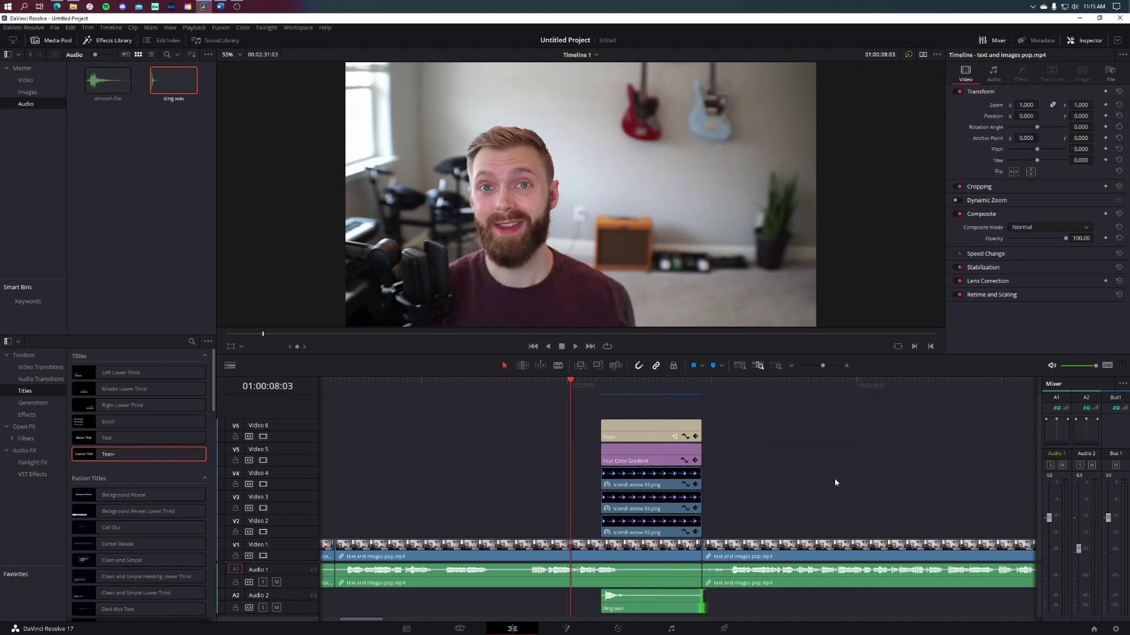
key(space)
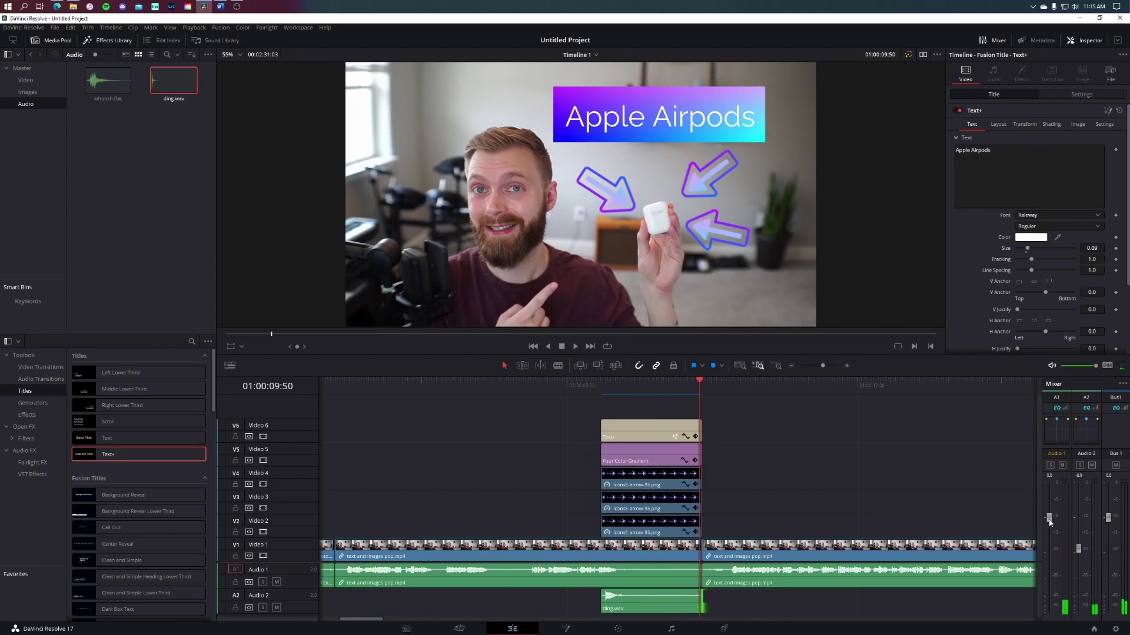
drag(1048, 522, 1051, 531)
click(566, 394)
key(space)
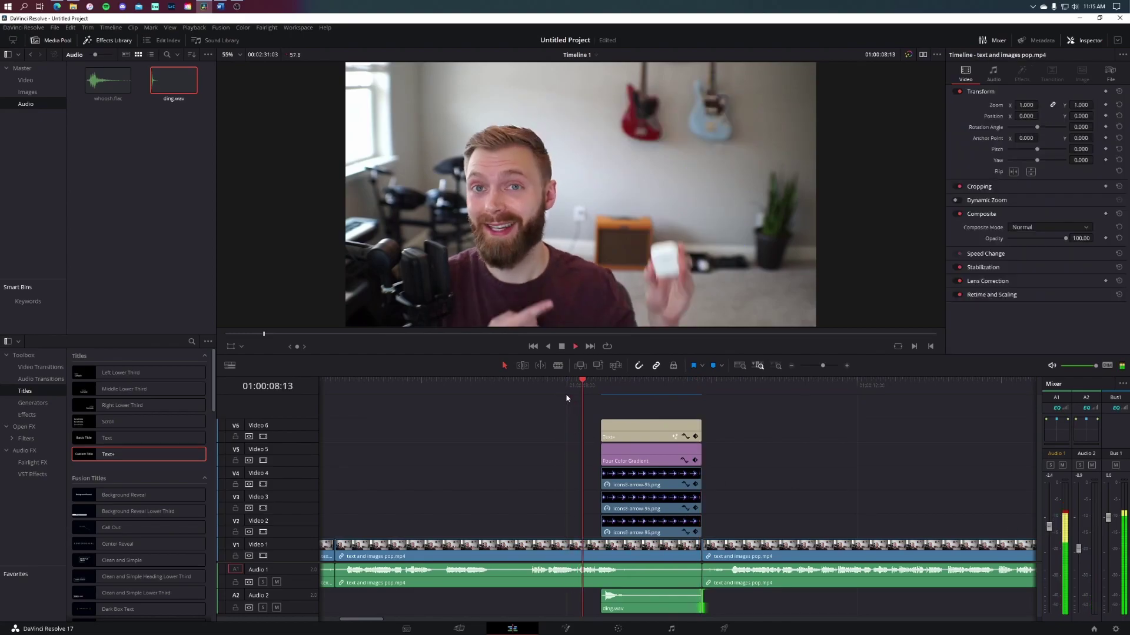
key(space)
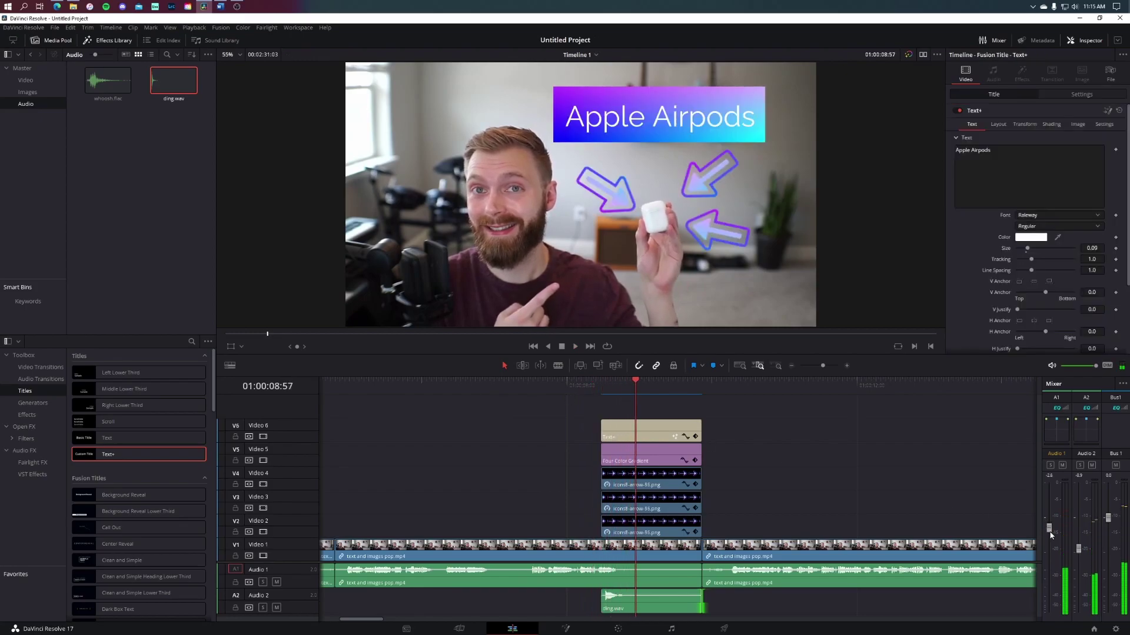
click(391, 394)
key(space)
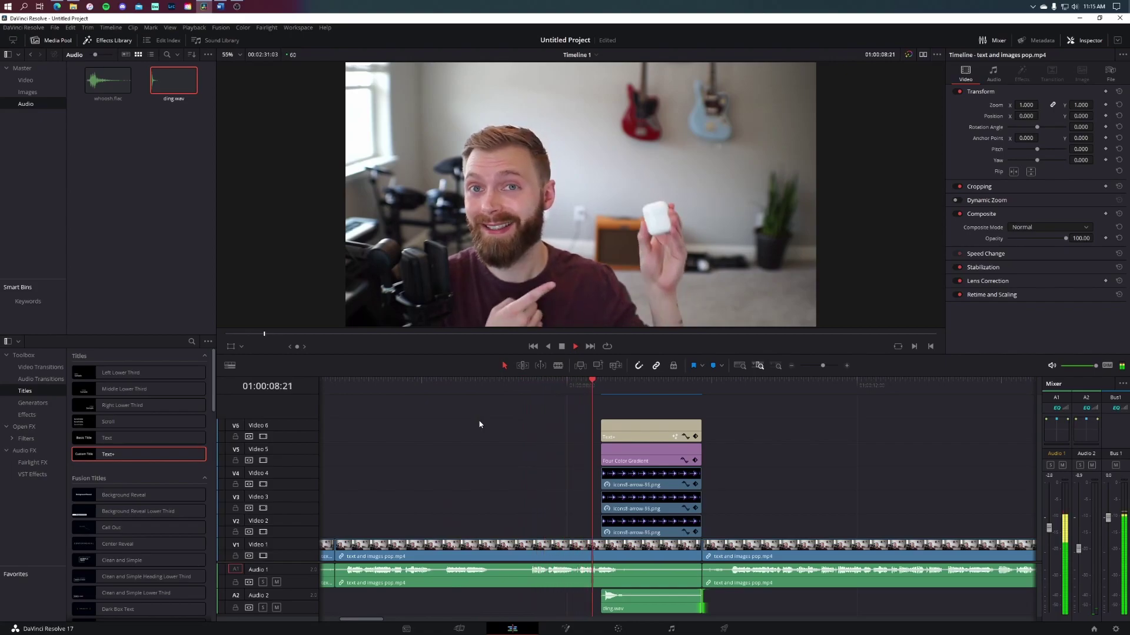
key(space)
key(ctrl+s)
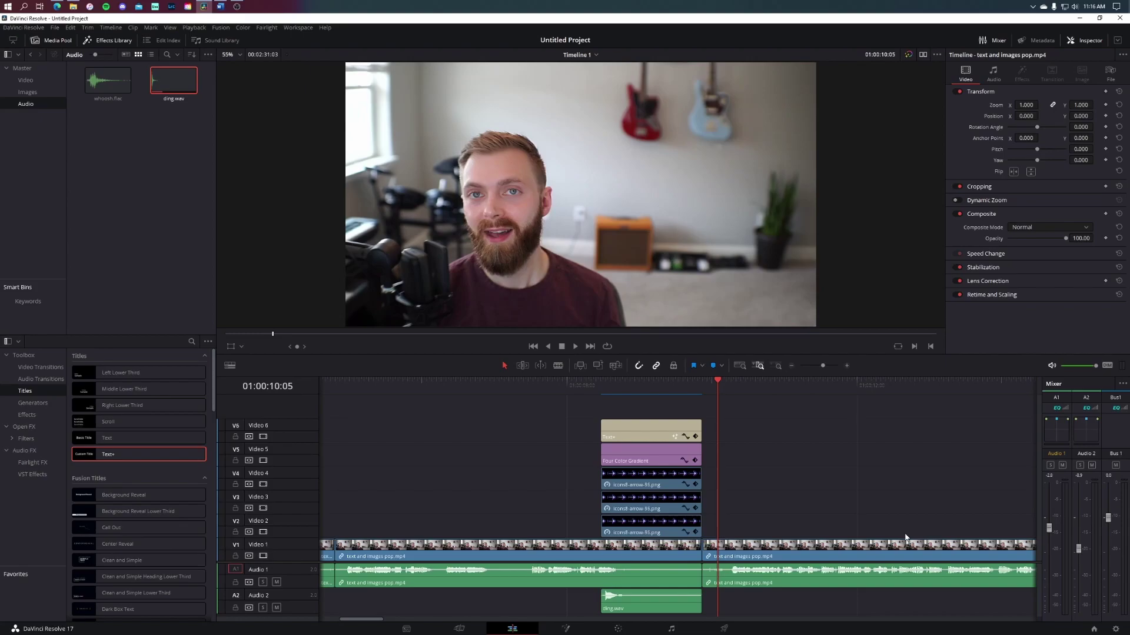
click(580, 381)
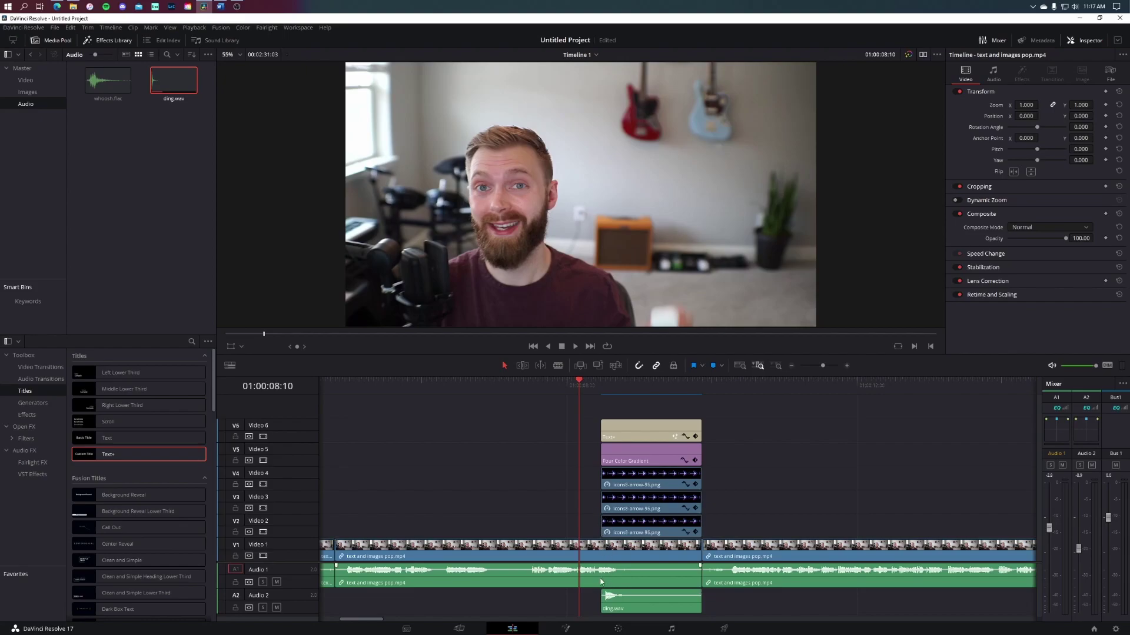
Step: Zoom in and shift ding.wav about three frames earlier, then save the project
drag(642, 598, 651, 603)
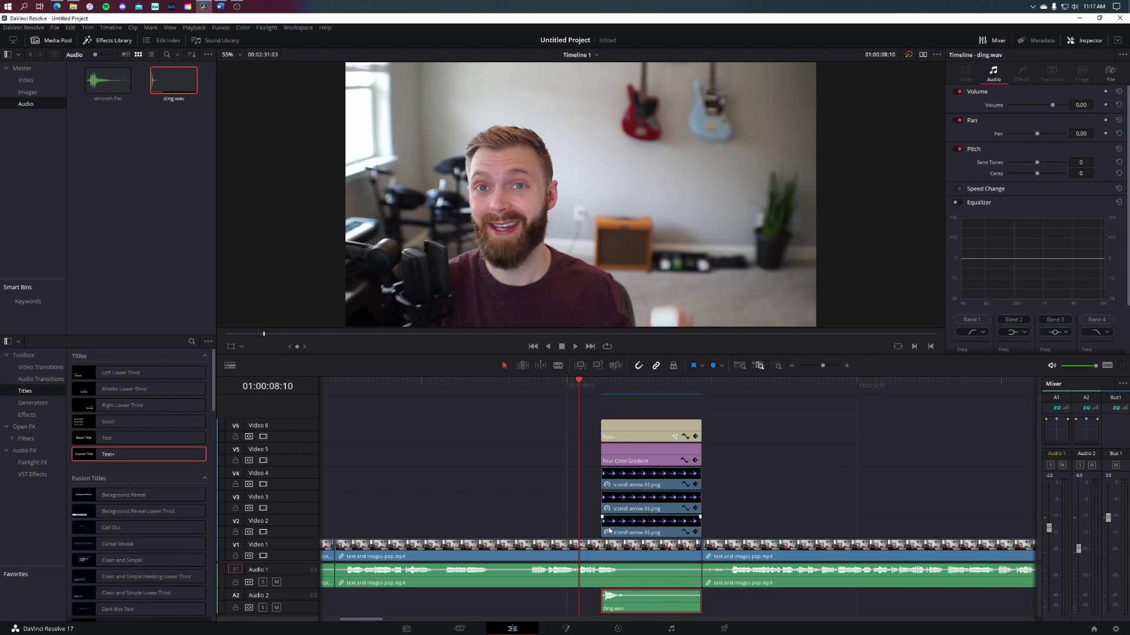
click(847, 368)
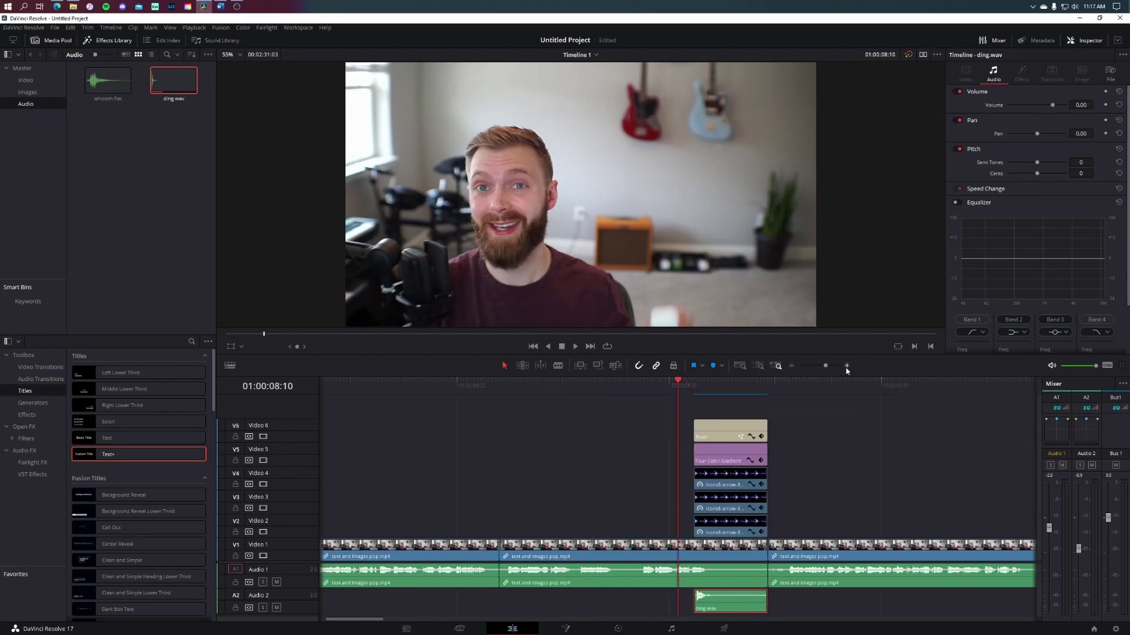
click(847, 368)
click(847, 368)
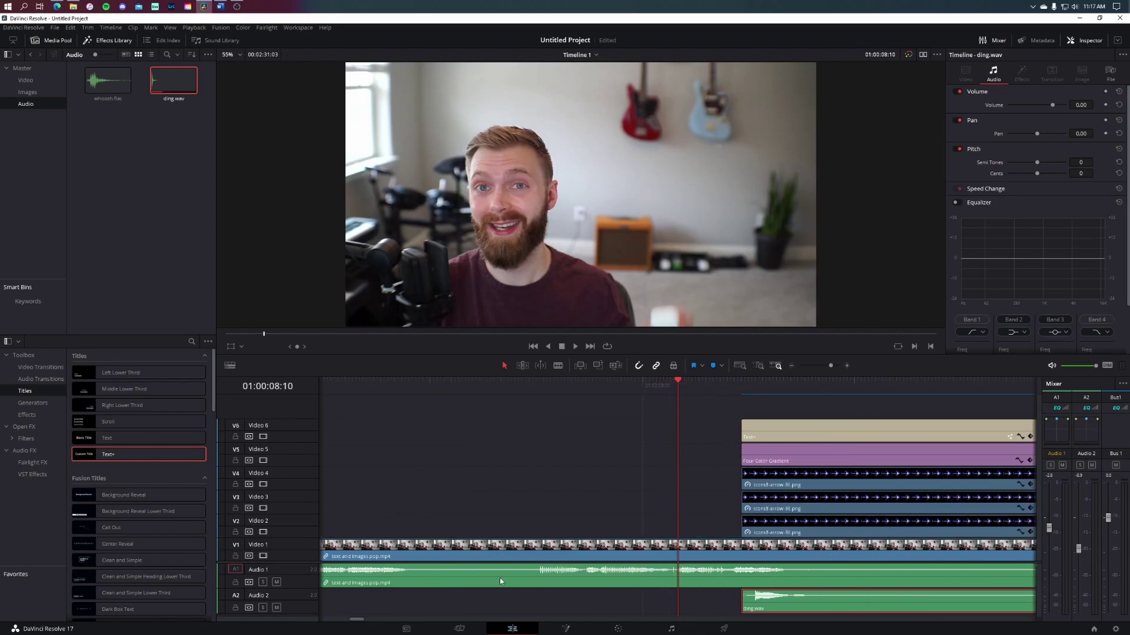
drag(824, 599, 814, 601)
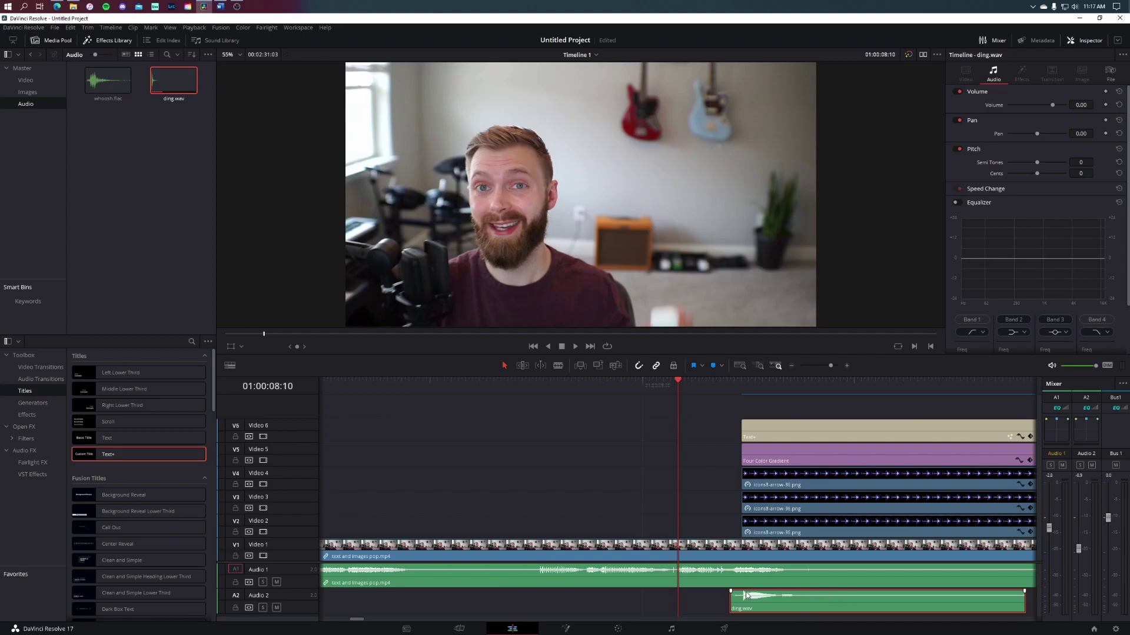
key(ctrl+s)
Step: Zoom the timeline back out and play the overlays to check the ding timing
click(791, 366)
key(space)
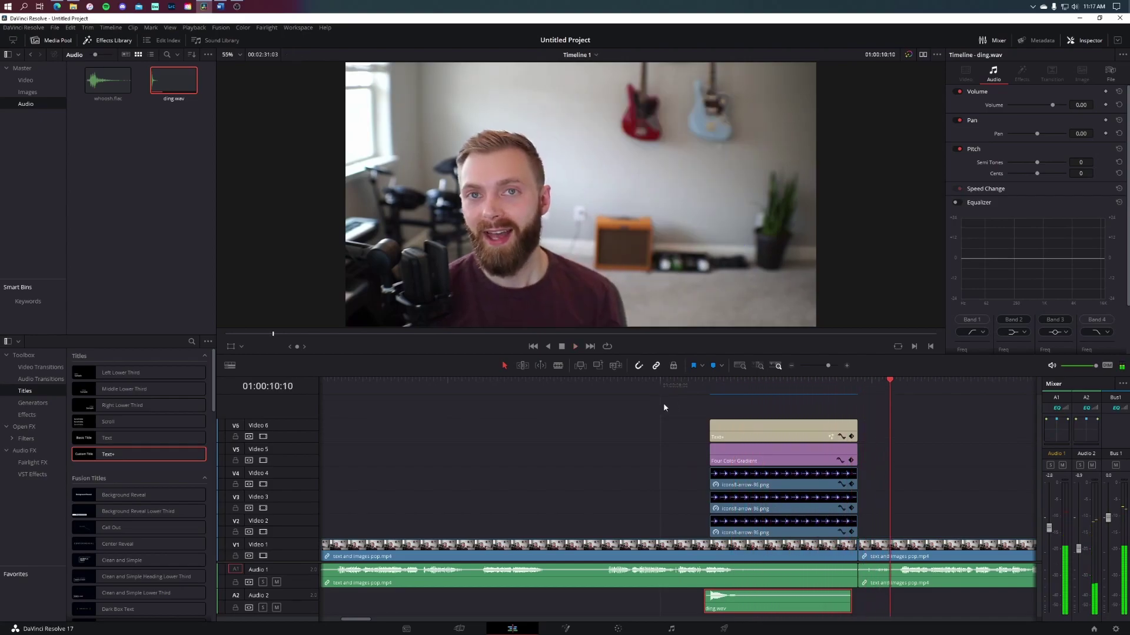
click(665, 382)
key(space)
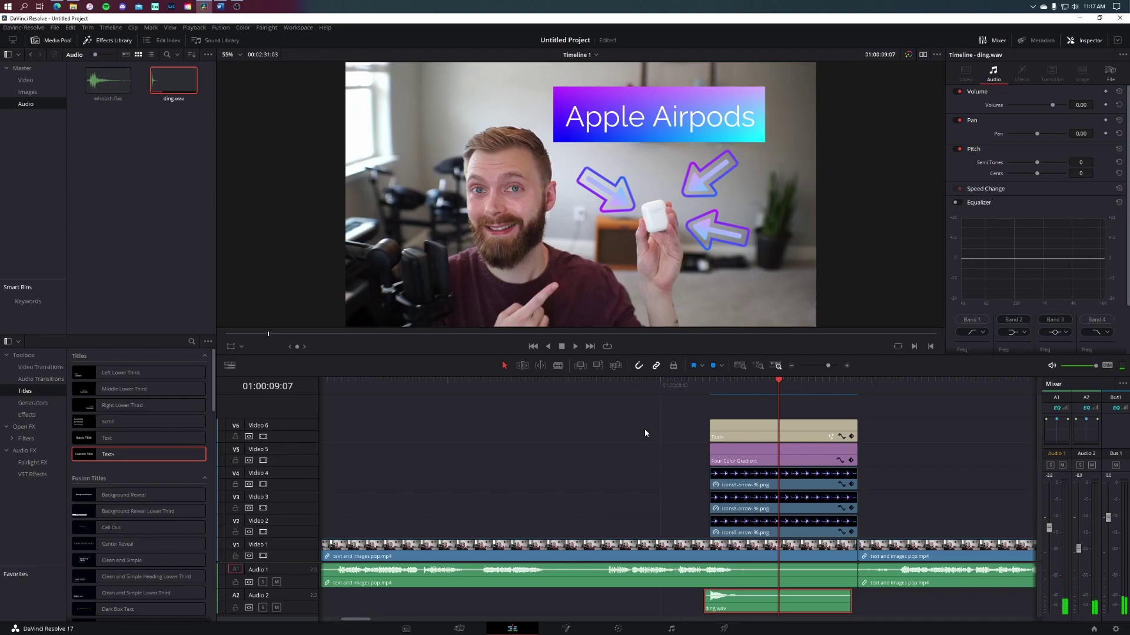
click(678, 388)
key(space)
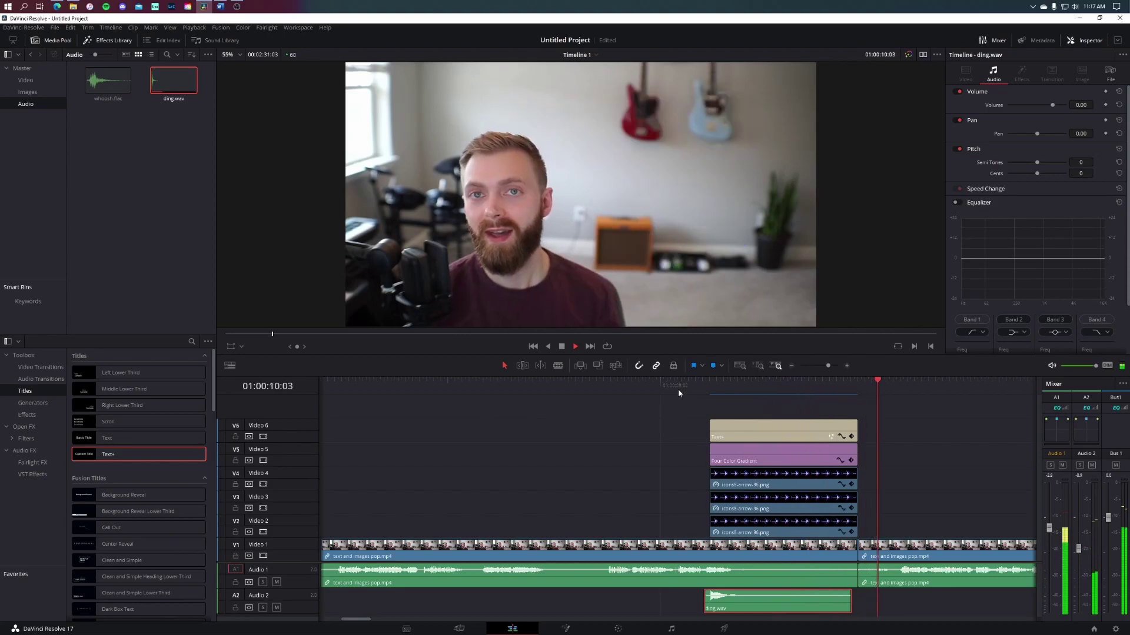
mouse_move(741, 599)
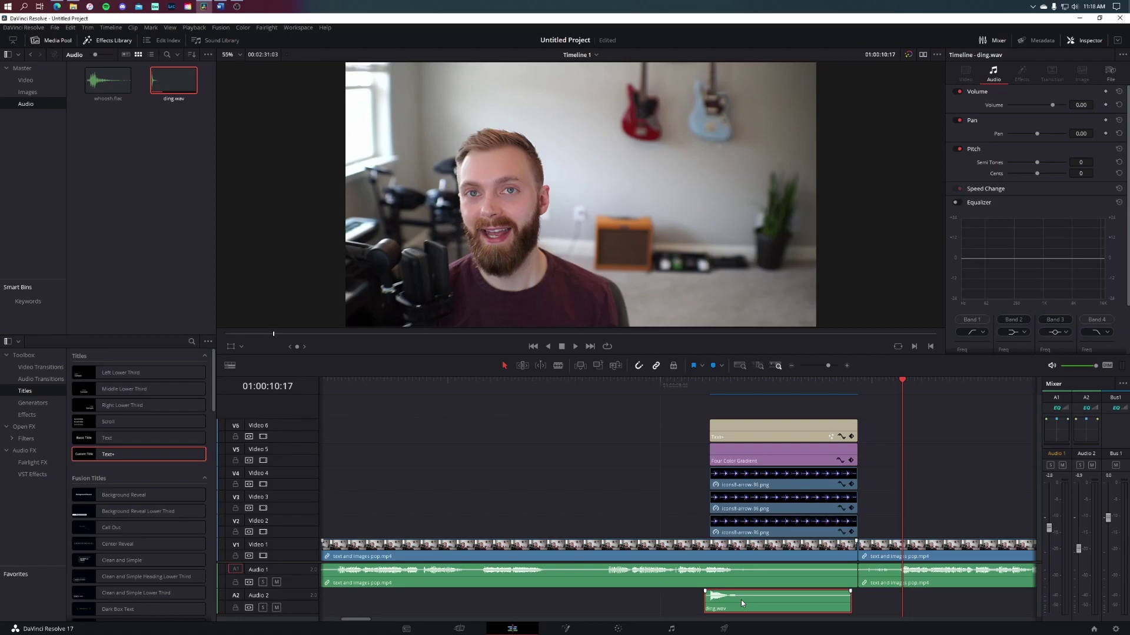
Step: Swap ding.wav for whoosh.flac on Audio 2 at the overlays' start and play it back
key(Delete)
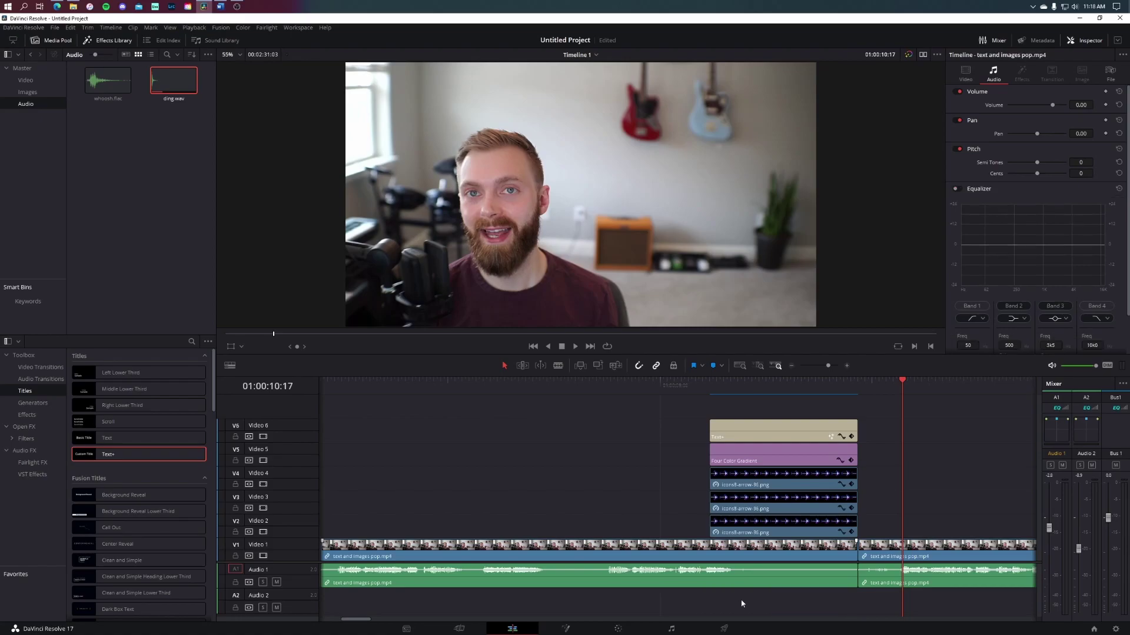
drag(124, 87, 715, 610)
click(687, 389)
key(space)
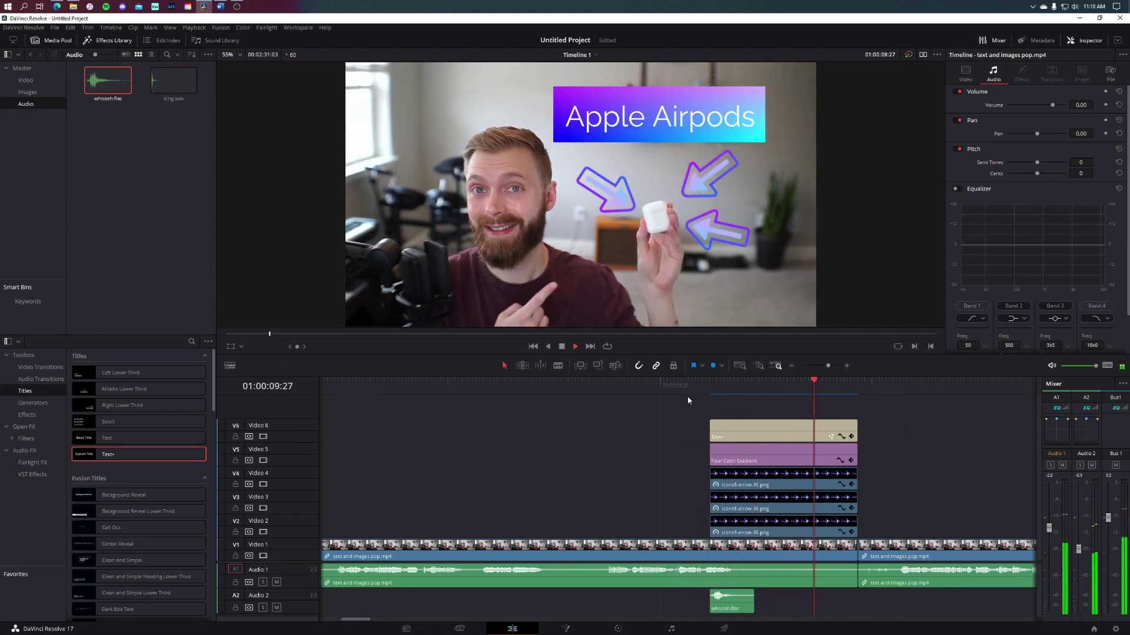
click(669, 389)
key(space)
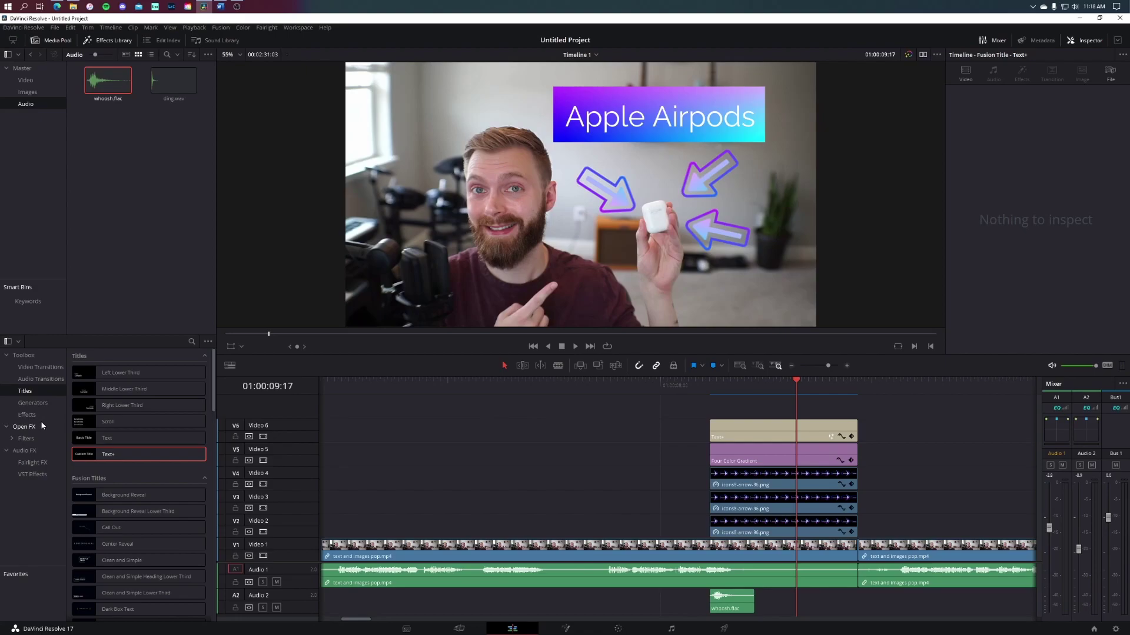
Step: Add Slide transitions to the starts of the title, gradient banner and three arrow clips
click(40, 367)
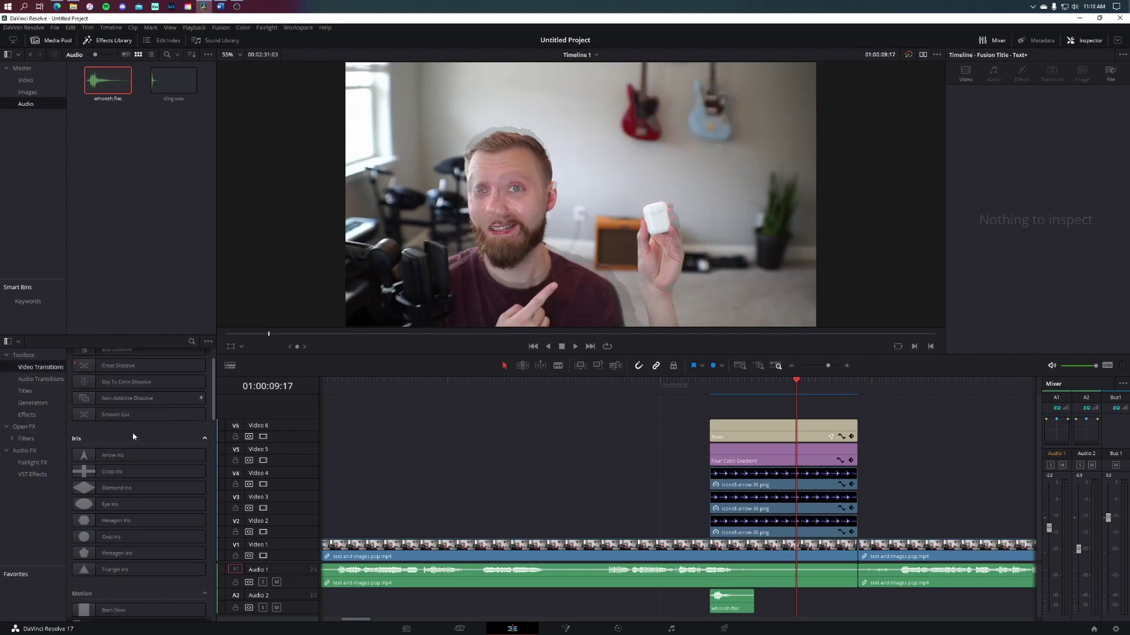
scroll(132, 433, down, 5)
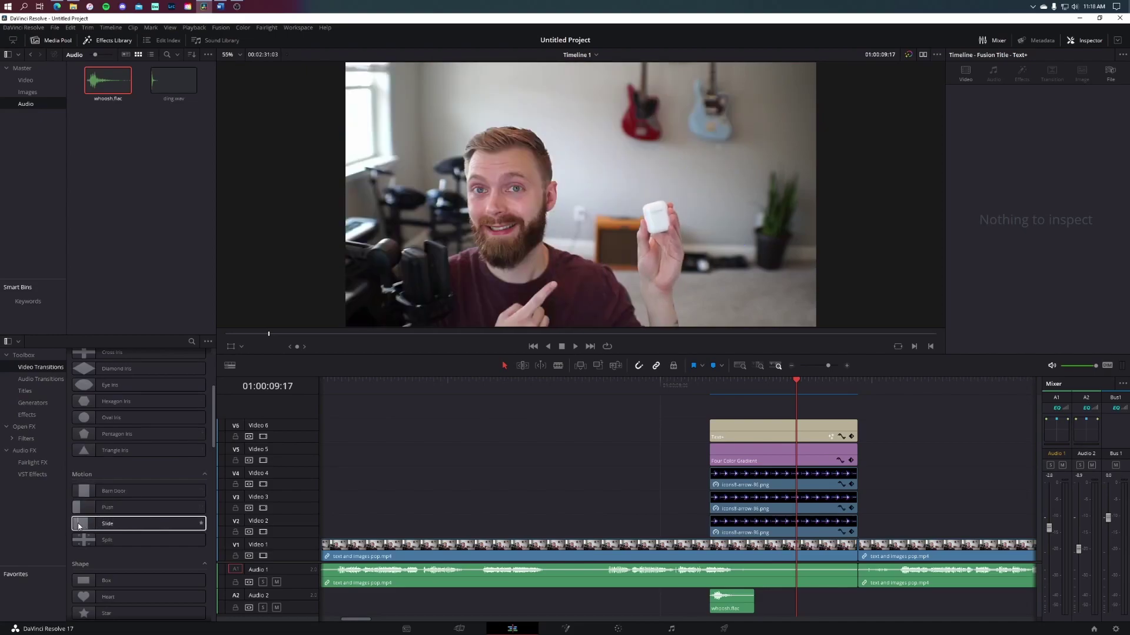
drag(80, 526, 711, 436)
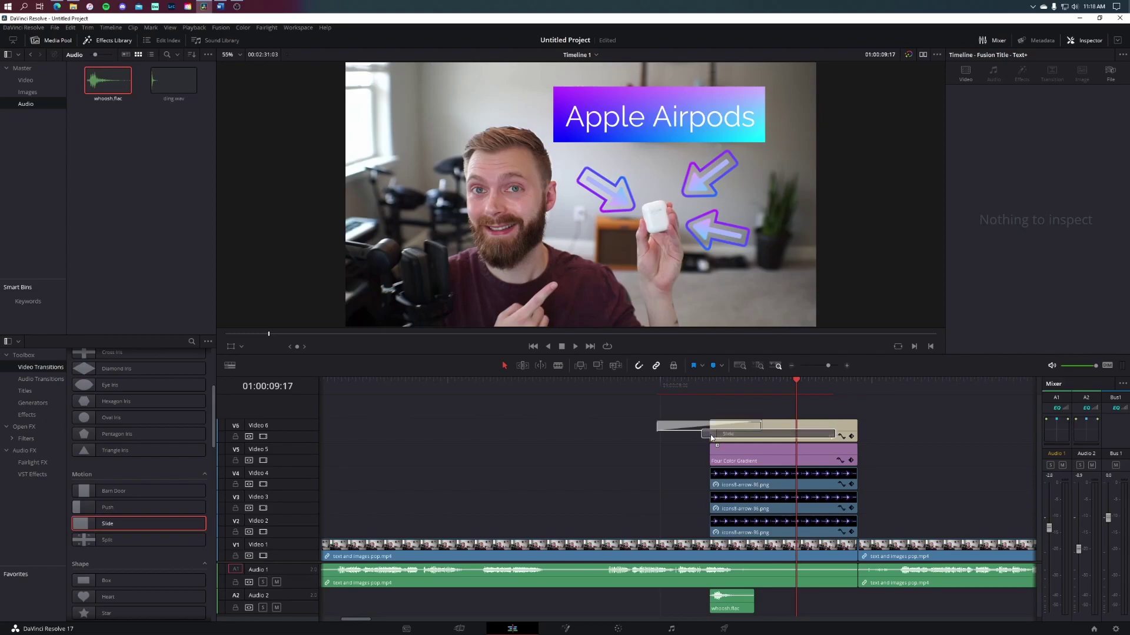
drag(711, 436, 726, 436)
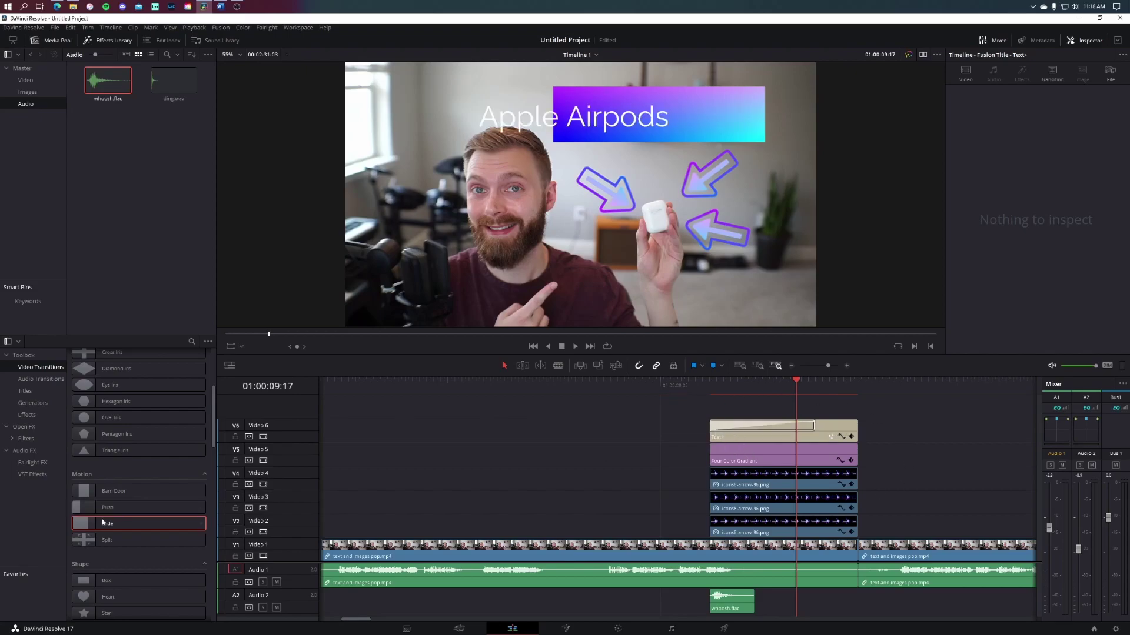
drag(107, 523, 742, 484)
drag(85, 523, 748, 503)
drag(84, 528, 741, 532)
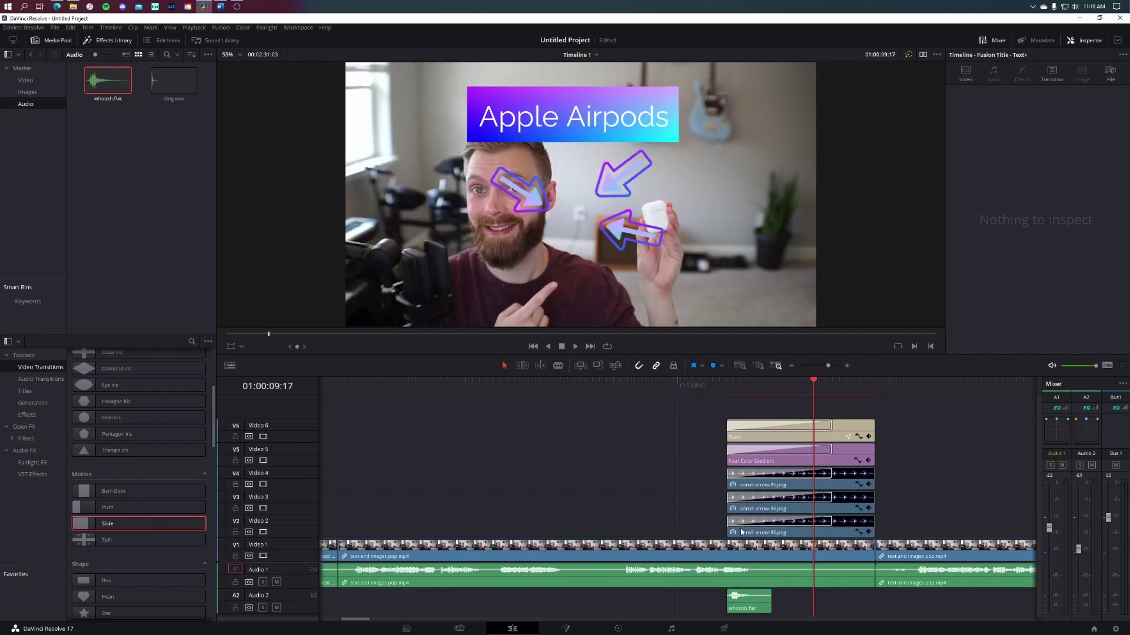
click(774, 429)
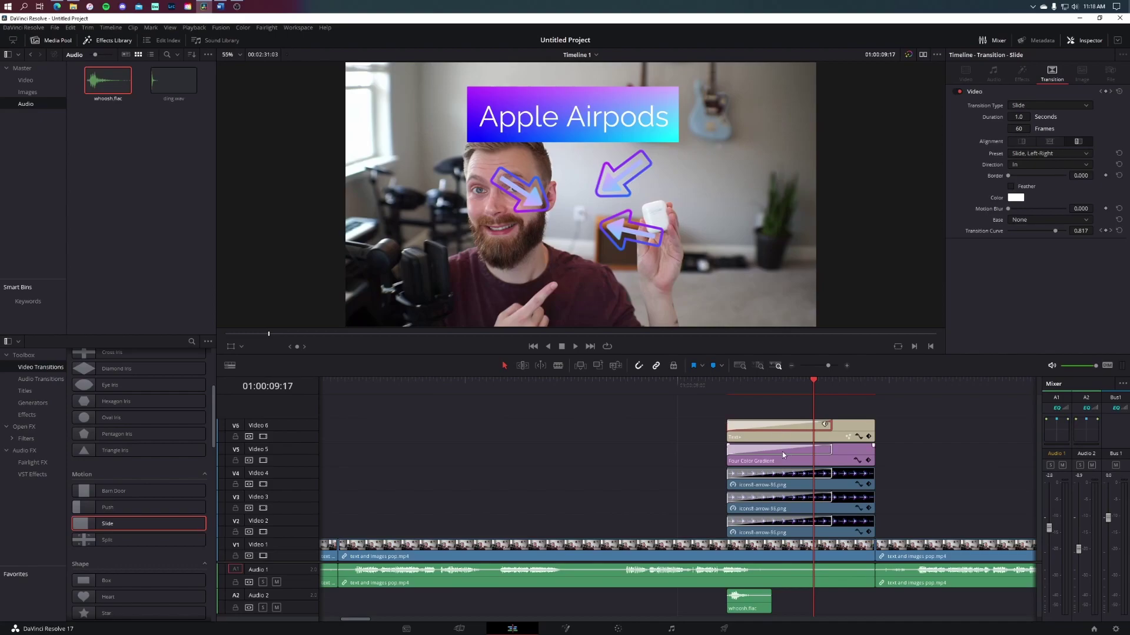
ctrl+click(782, 451)
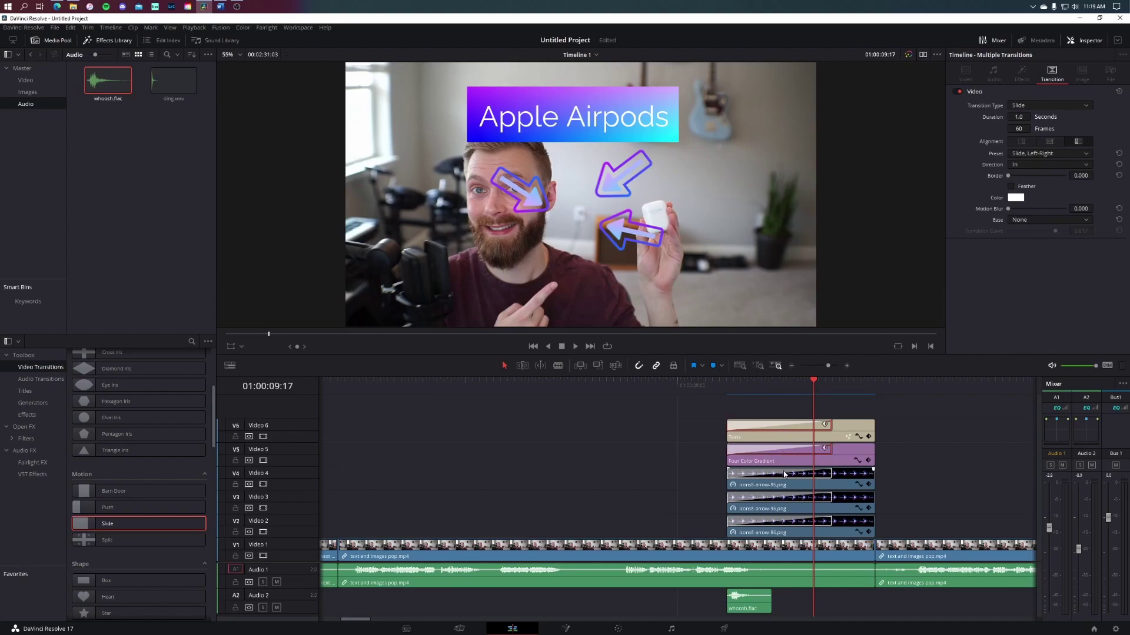
ctrl+click(786, 474)
ctrl+click(791, 498)
ctrl+click(790, 523)
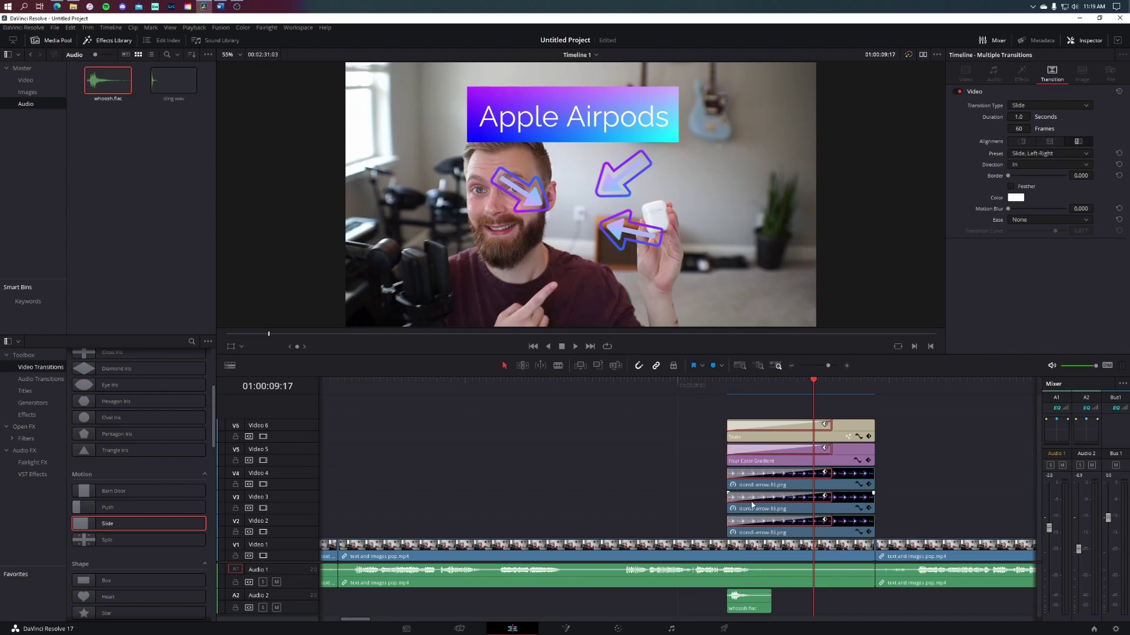
drag(1043, 120, 1009, 120)
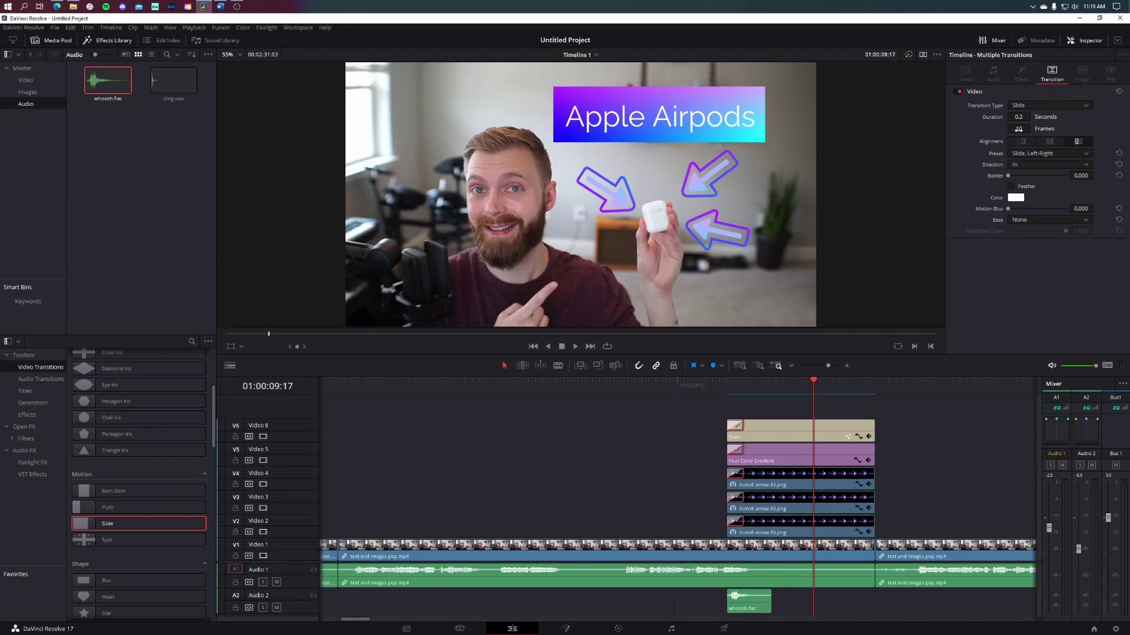
click(701, 387)
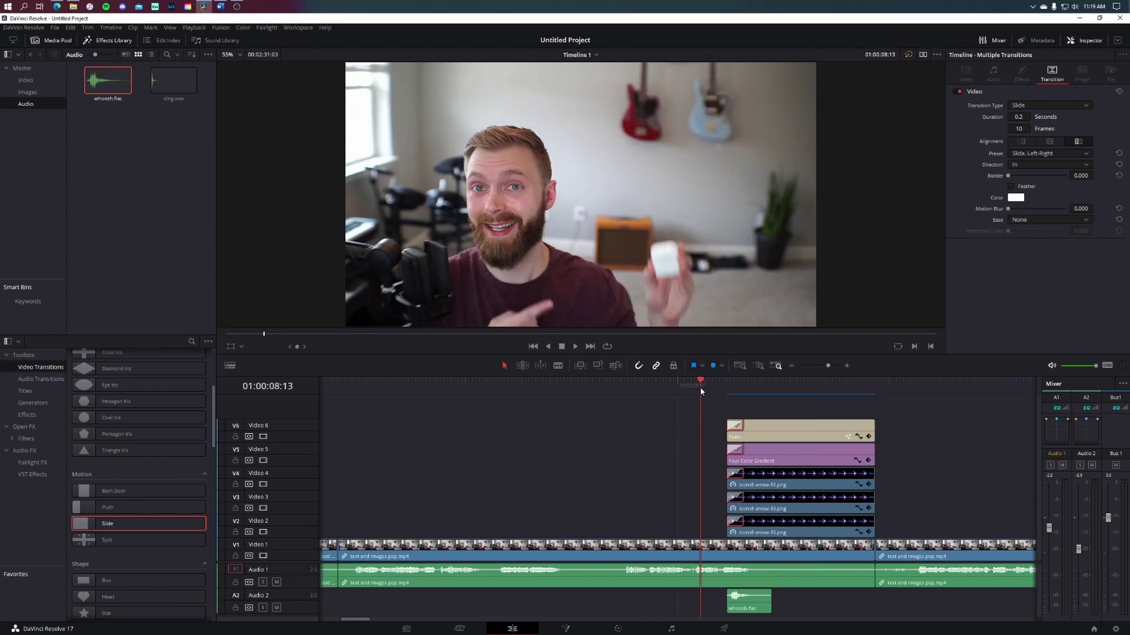
key(space)
click(701, 388)
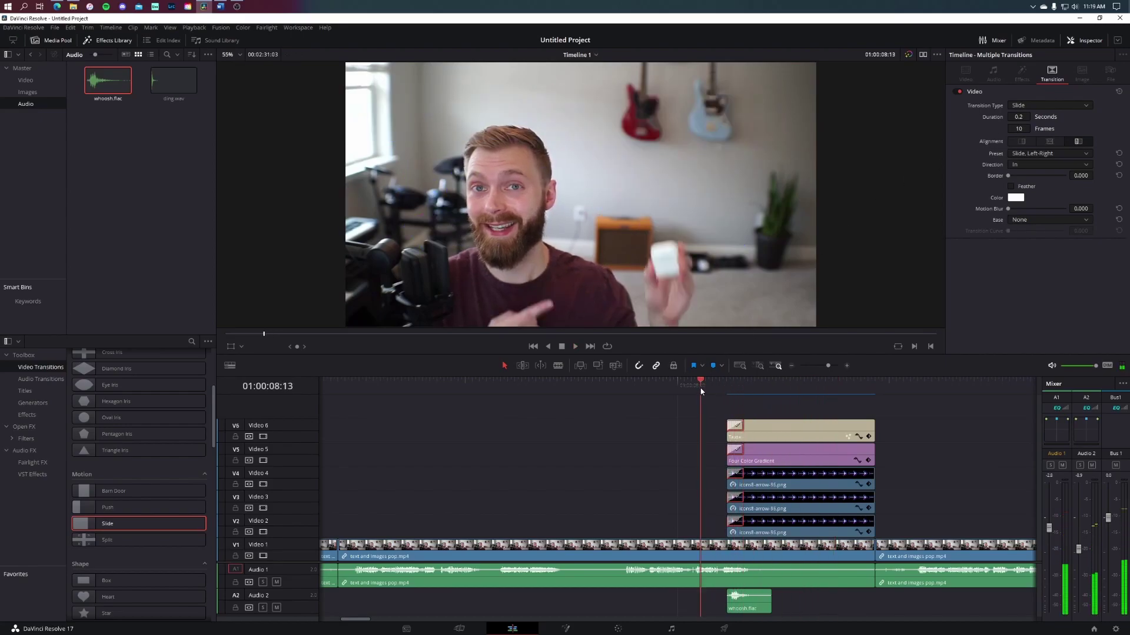
key(space)
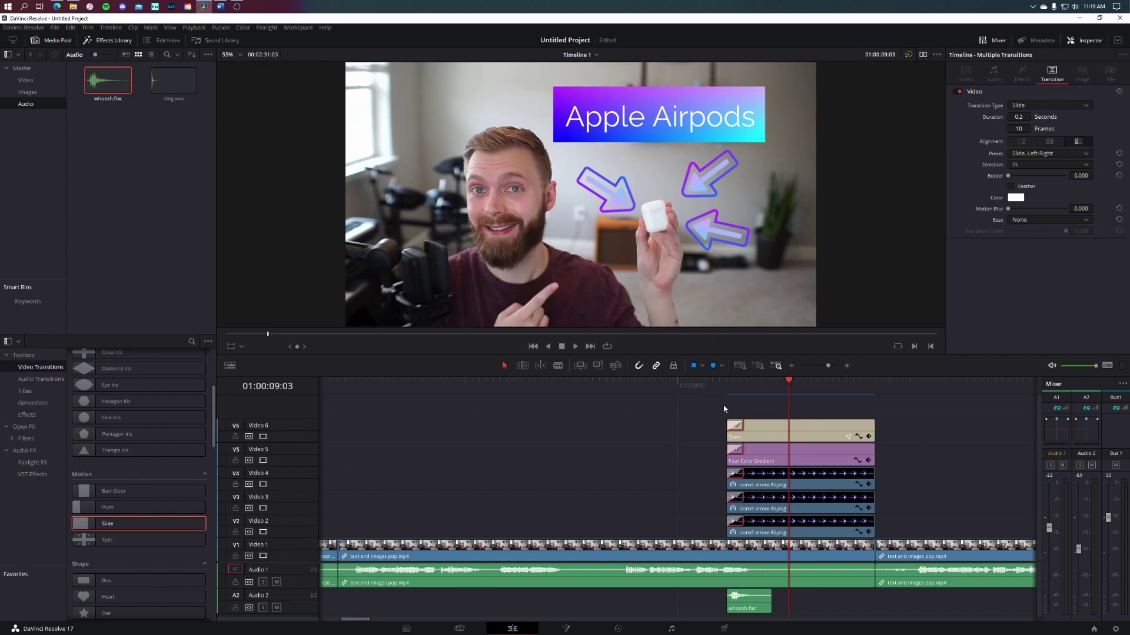
Step: Nudge the V3 top-left arrow slightly left by lowering its Position X
click(704, 414)
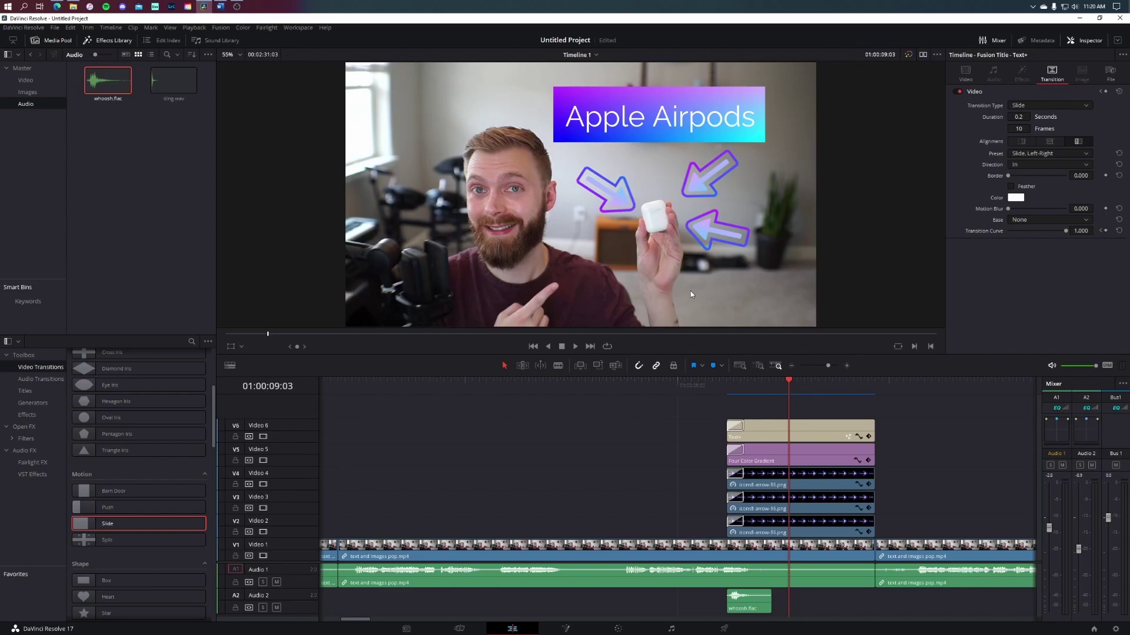
click(780, 485)
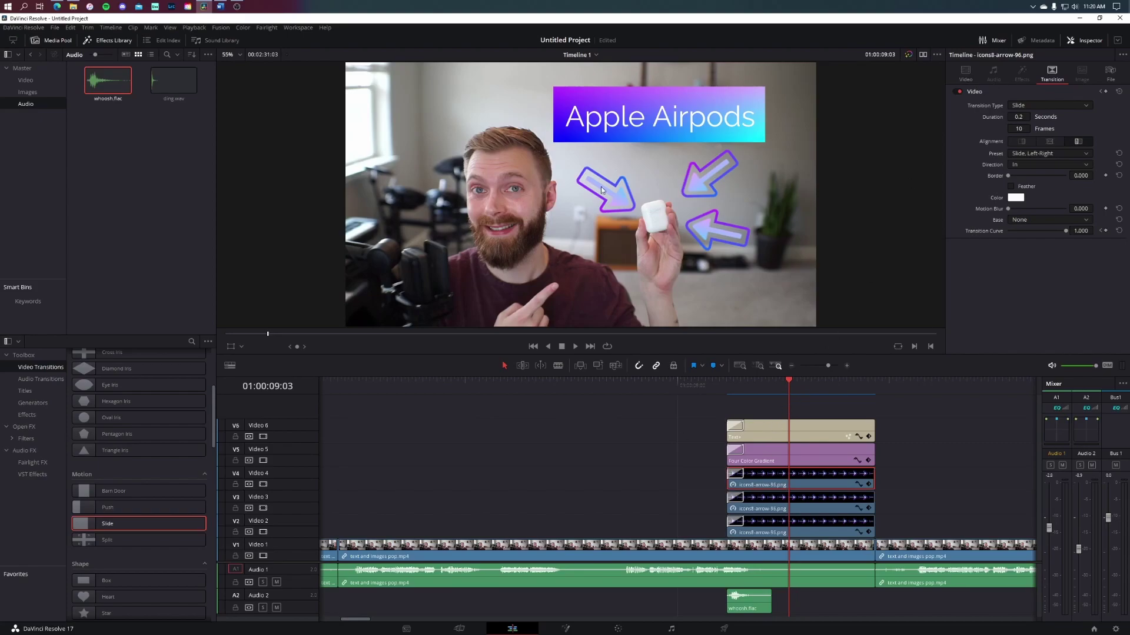
click(770, 510)
click(964, 74)
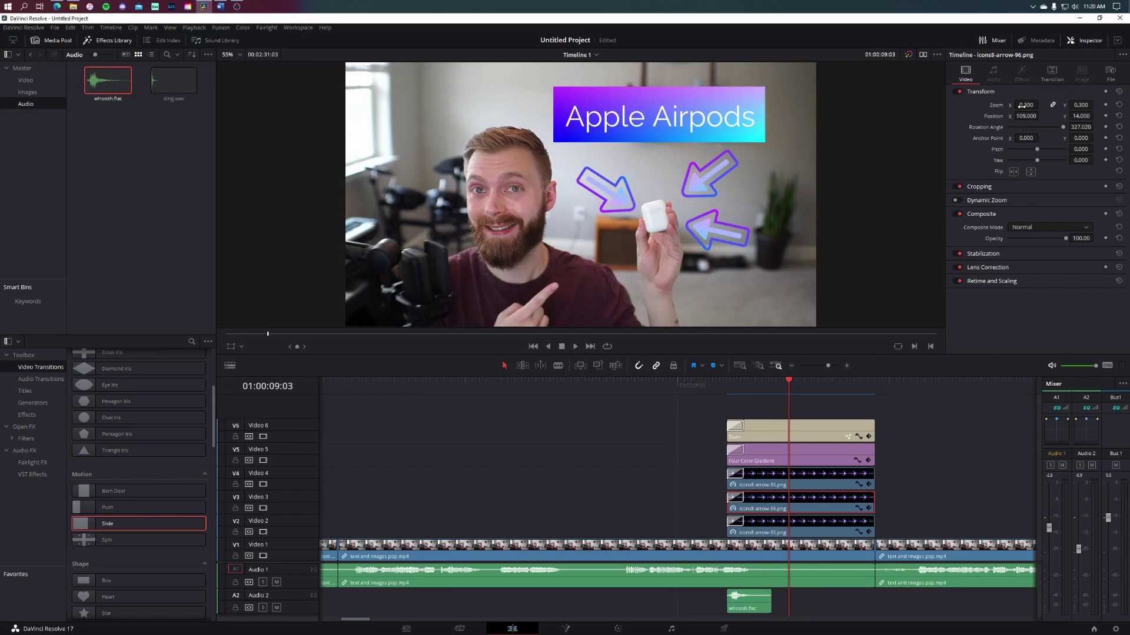
drag(1027, 116, 1005, 116)
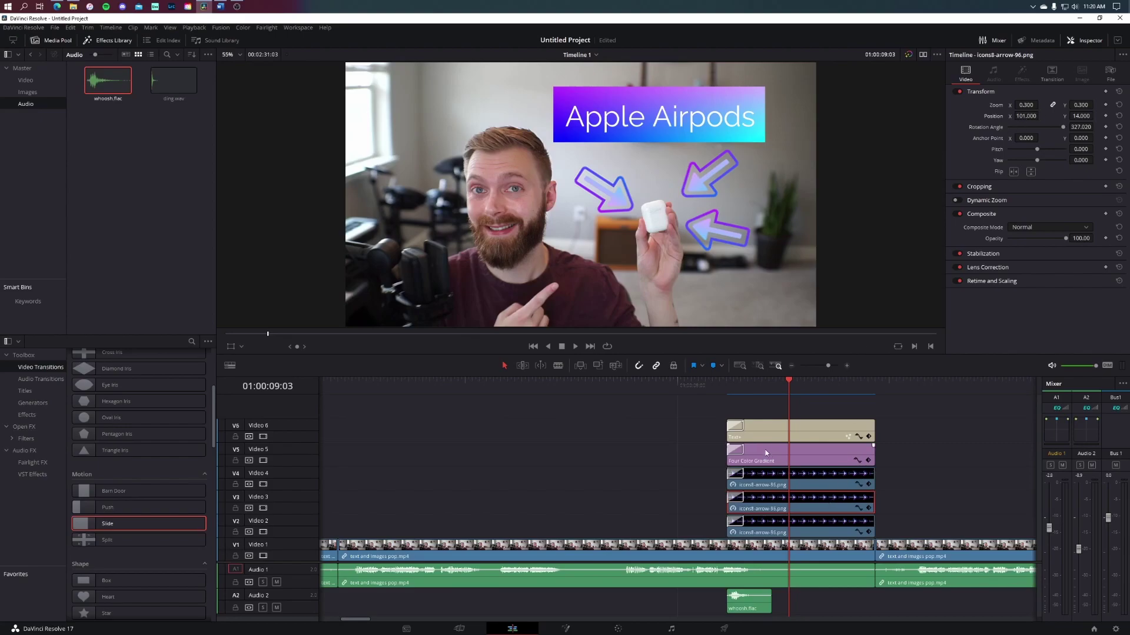
Step: Set the V3, gradient and title transitions to the Slide, Right-Left preset
click(734, 500)
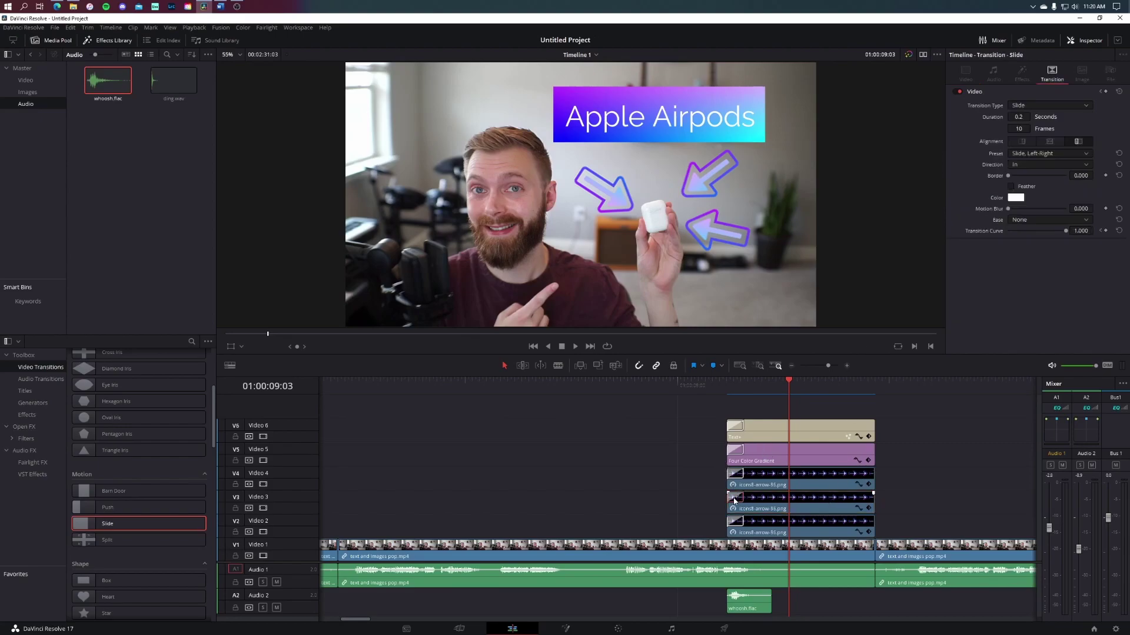
ctrl+click(742, 454)
ctrl+click(739, 431)
click(1085, 153)
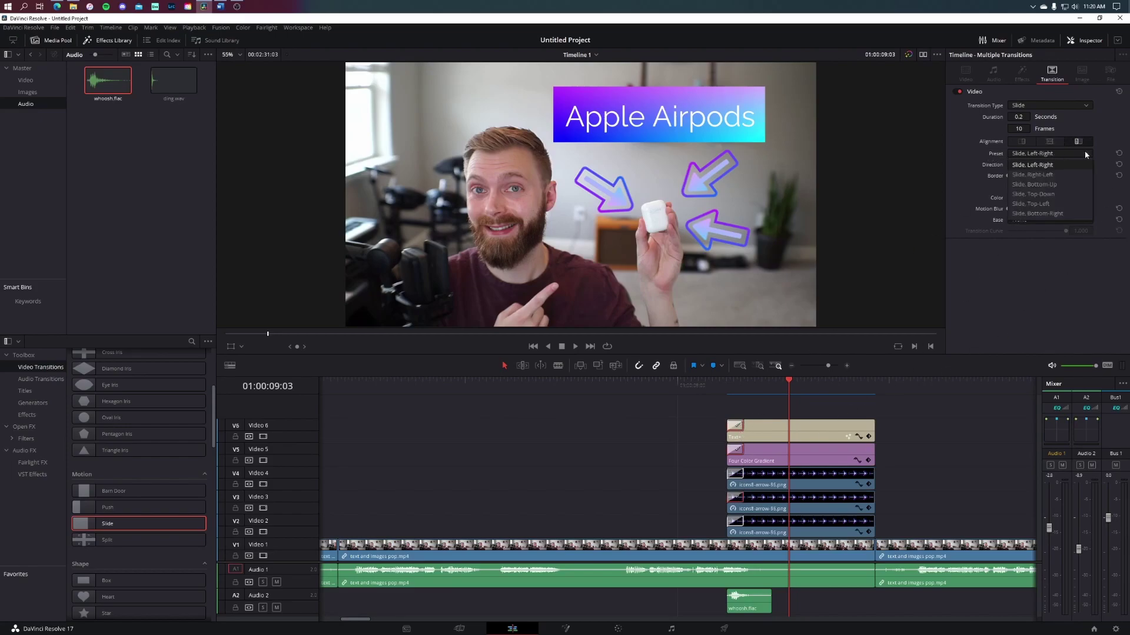
click(1070, 191)
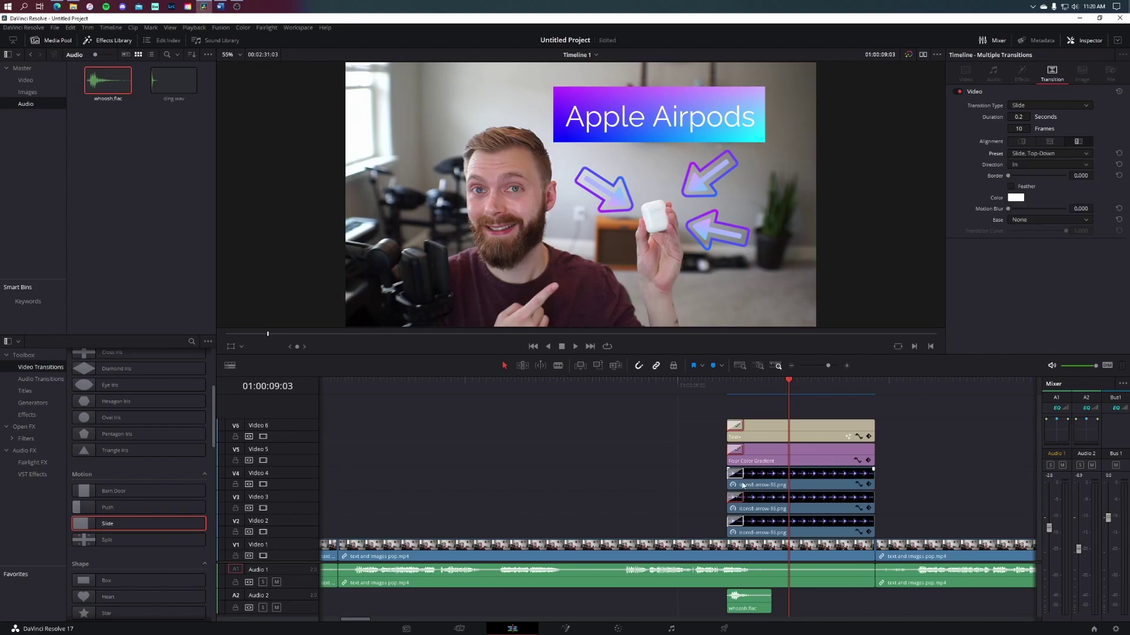
key(ctrl+z)
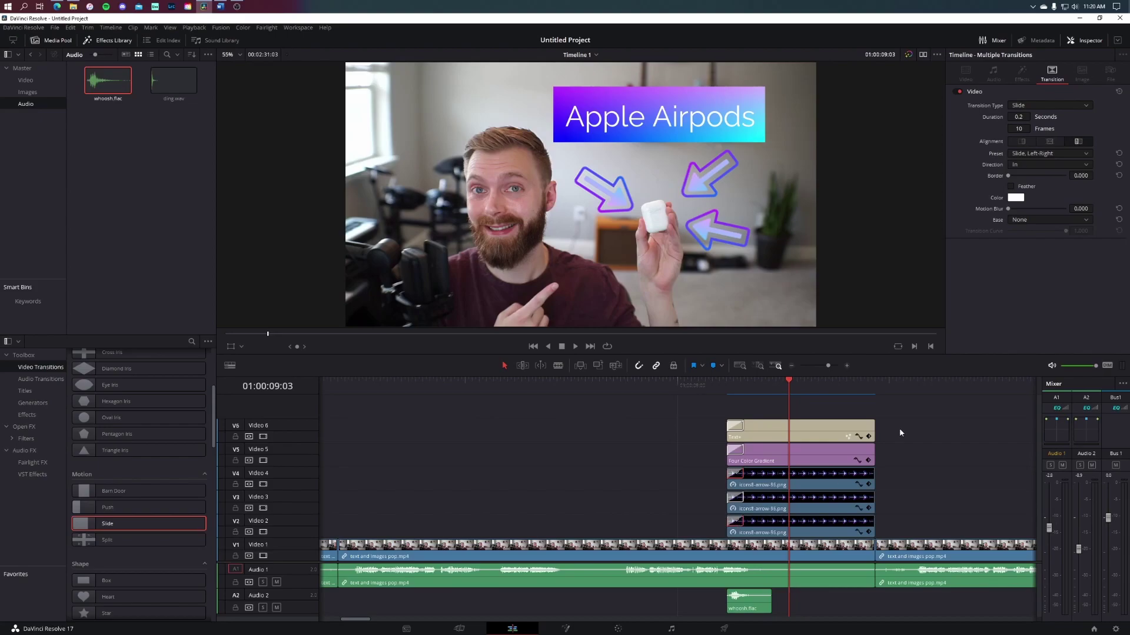
click(1081, 153)
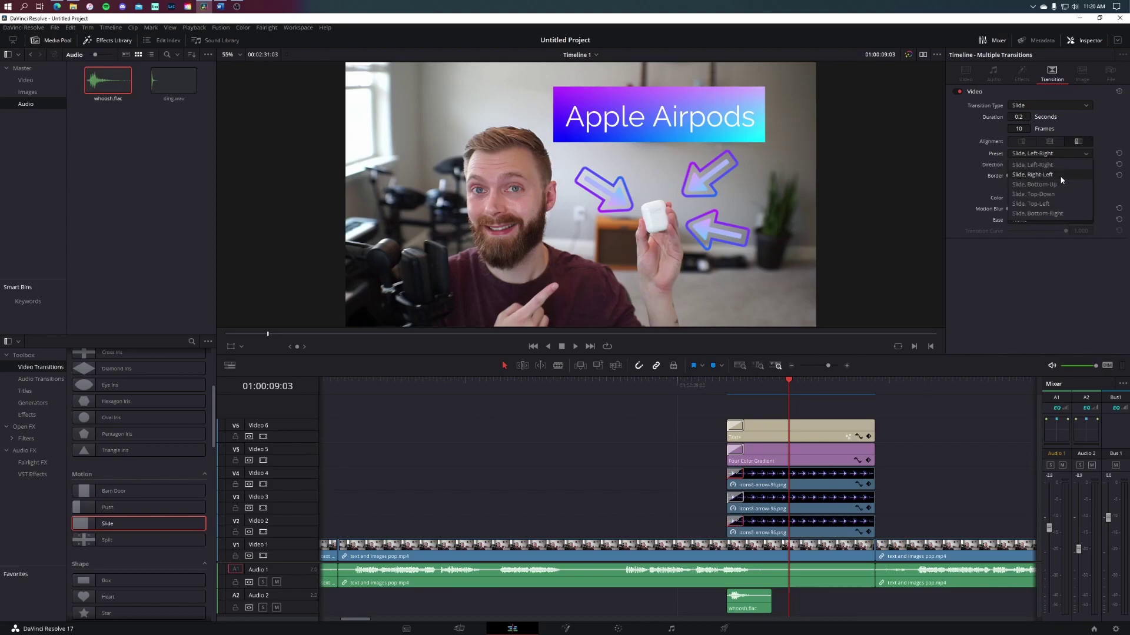
click(1062, 175)
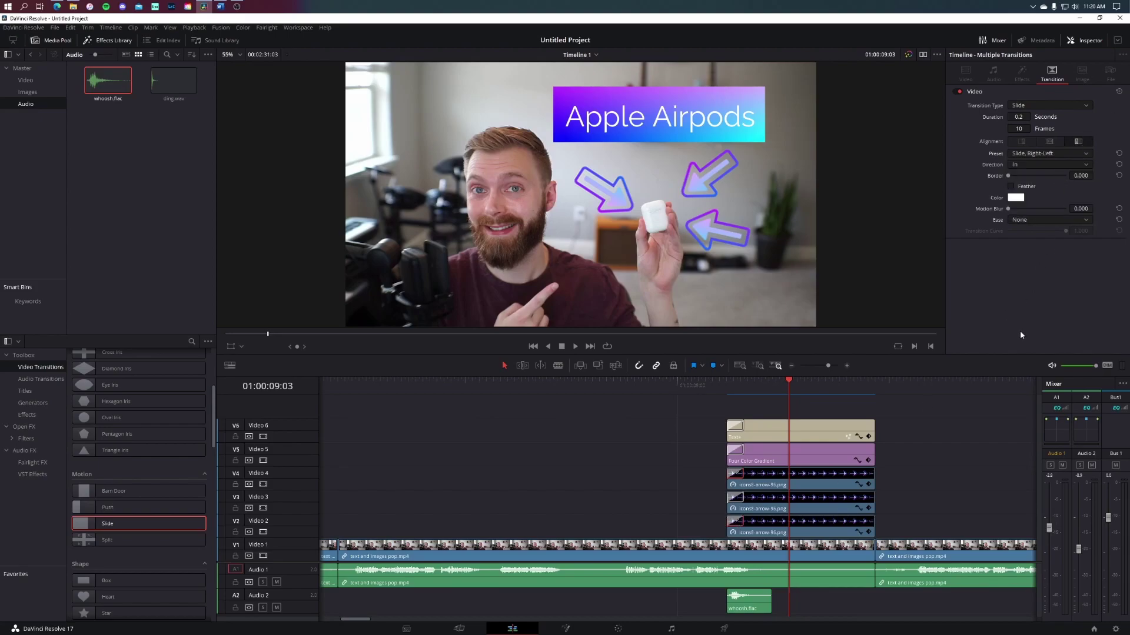
Step: Play the overlays from just before they appear to preview the new slide direction
click(685, 394)
key(space)
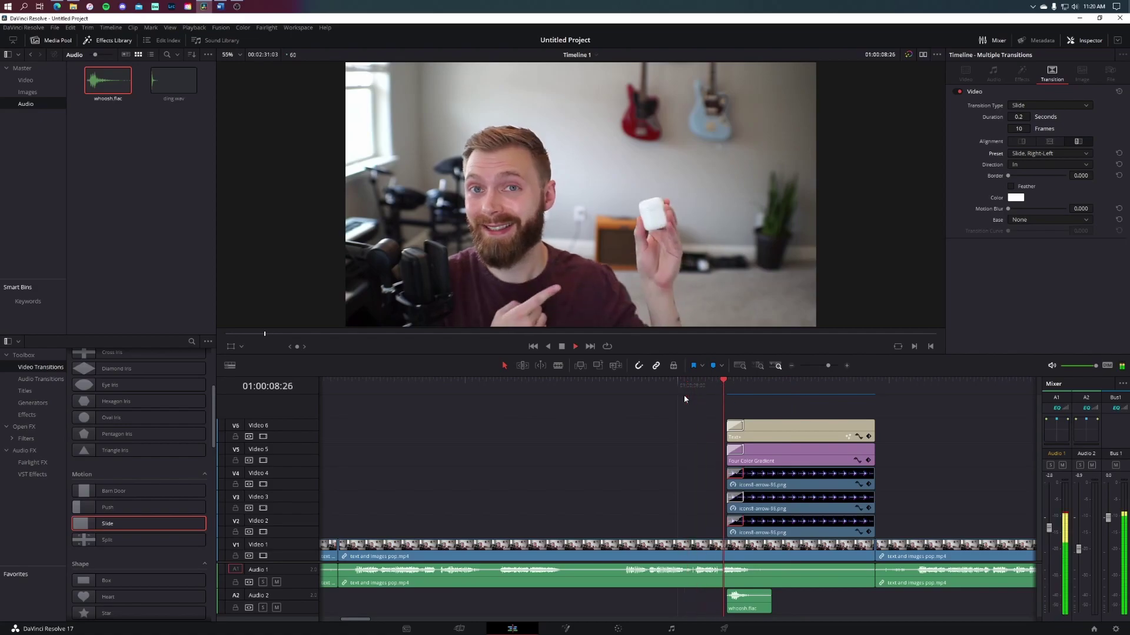
click(684, 394)
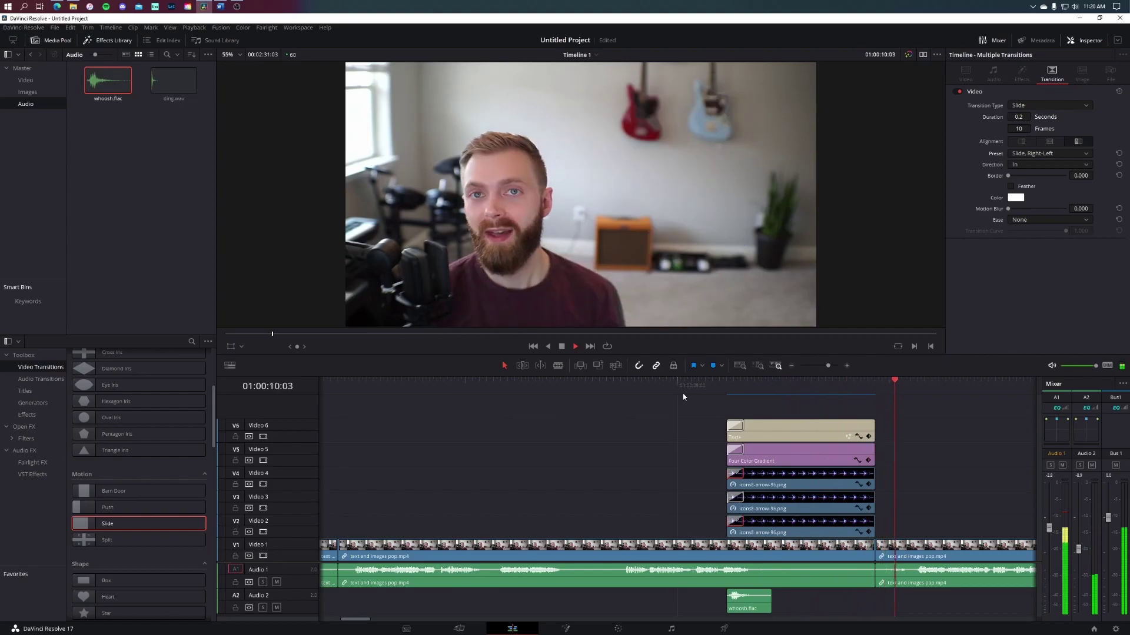
key(space)
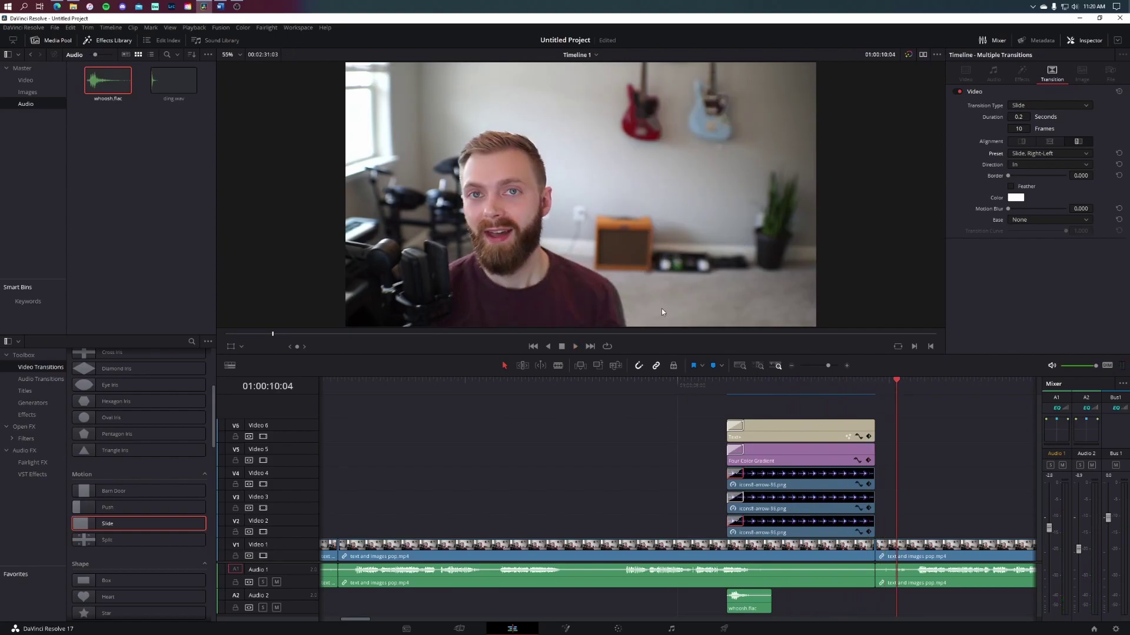
Step: Delete the slide transitions from the title, gradient and all three arrow clips
click(735, 426)
key(Delete)
click(735, 450)
key(Delete)
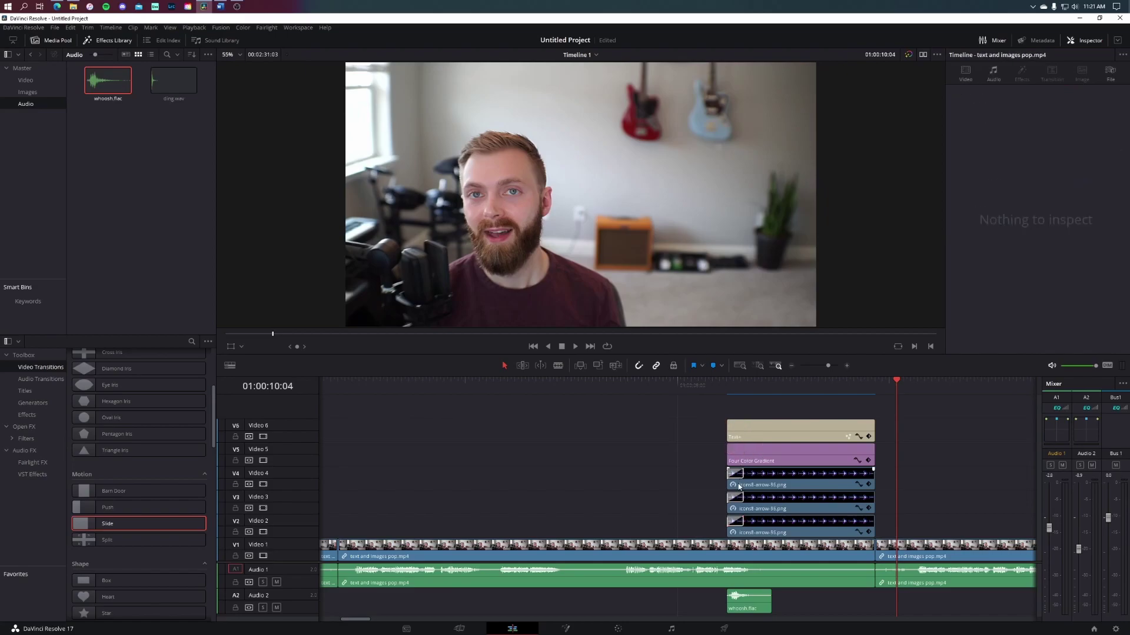
click(737, 475)
key(Delete)
click(735, 498)
key(Delete)
click(736, 522)
key(Delete)
Step: Replace whoosh.flac with ding.wav on Audio 2 and shift it slightly earlier
click(751, 591)
key(Delete)
drag(174, 79, 736, 611)
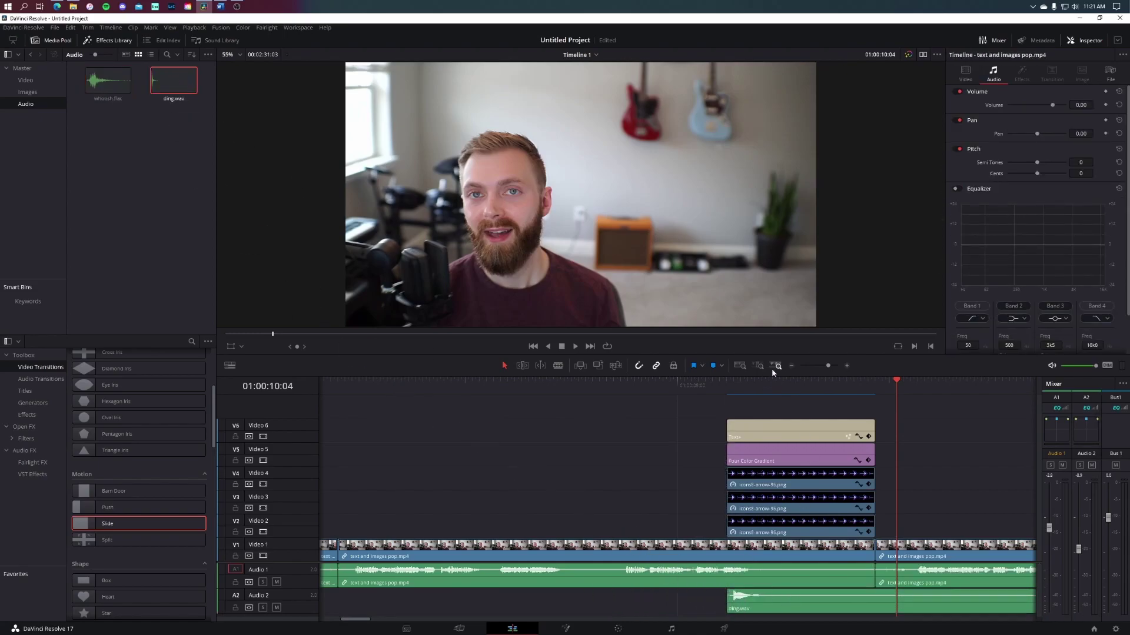
click(848, 366)
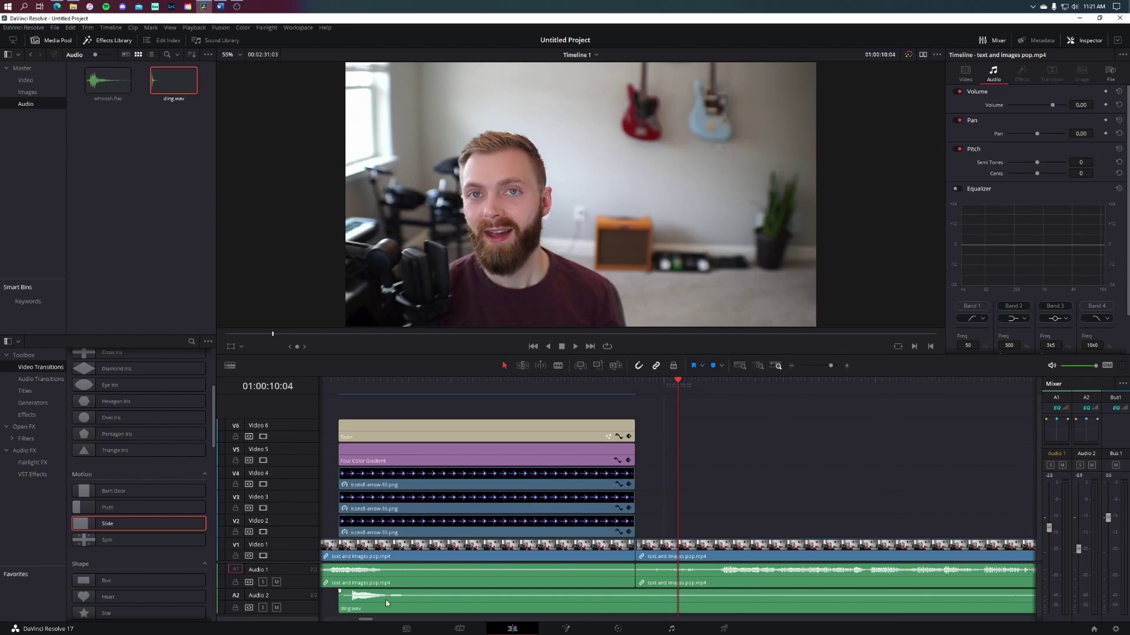
drag(370, 619, 368, 619)
drag(557, 601, 546, 601)
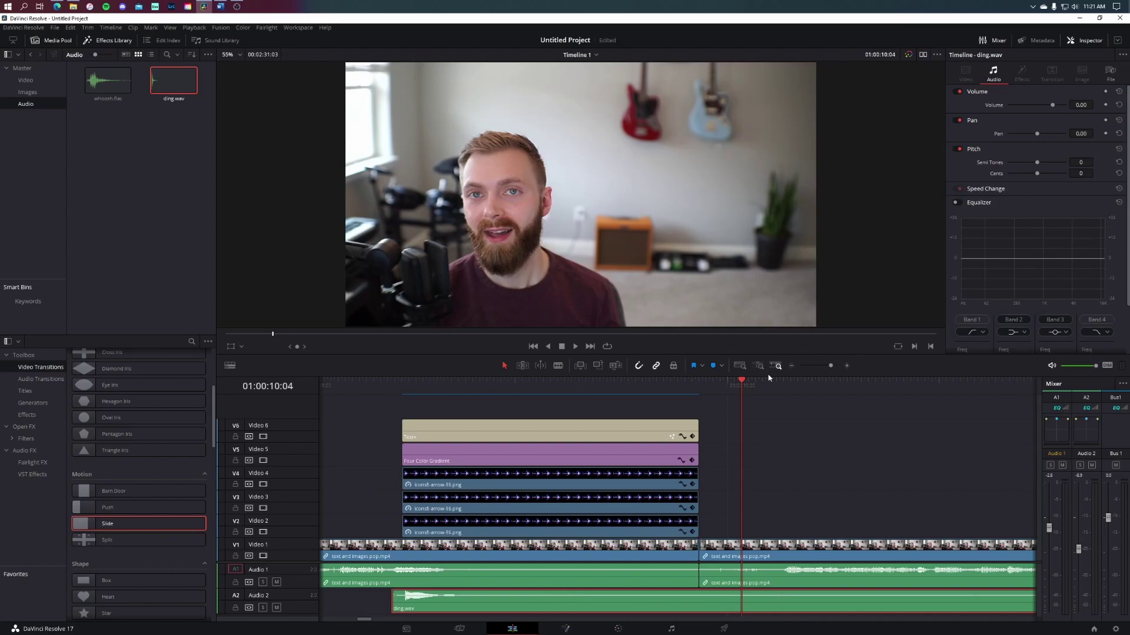
Step: Trim ding.wav to end with the overlays and play back to check its timing
click(792, 365)
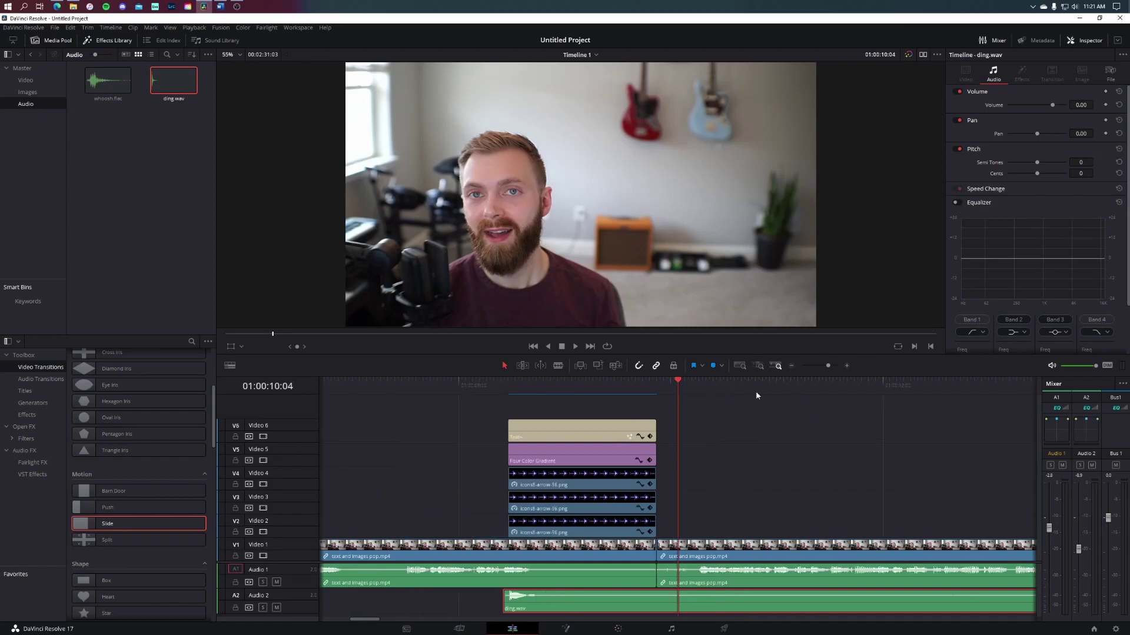
click(791, 365)
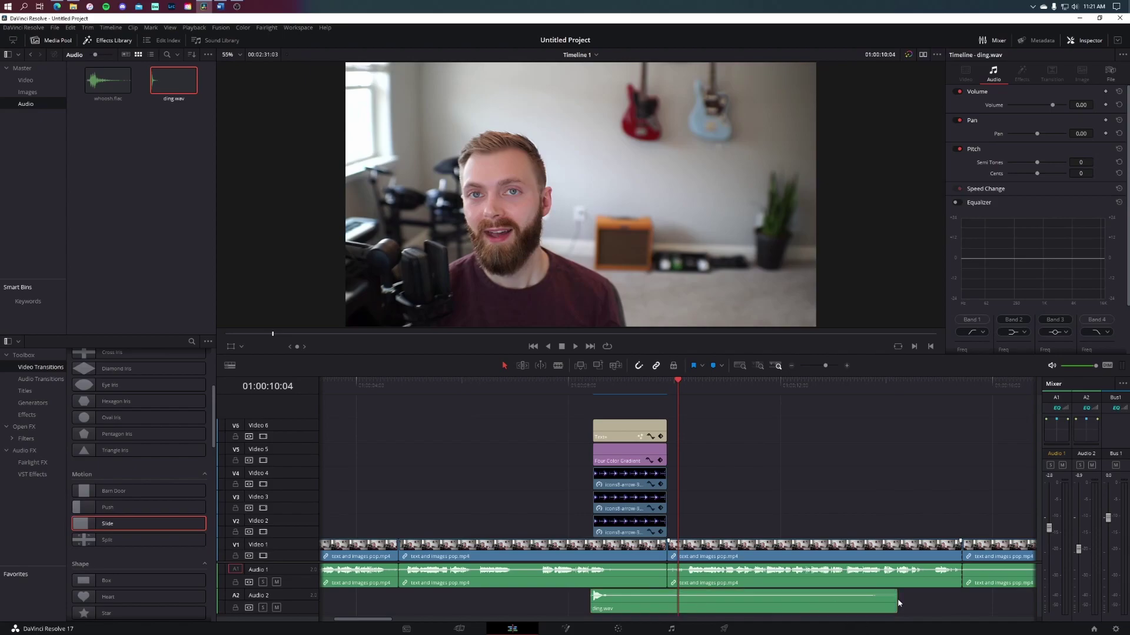
drag(899, 603, 668, 603)
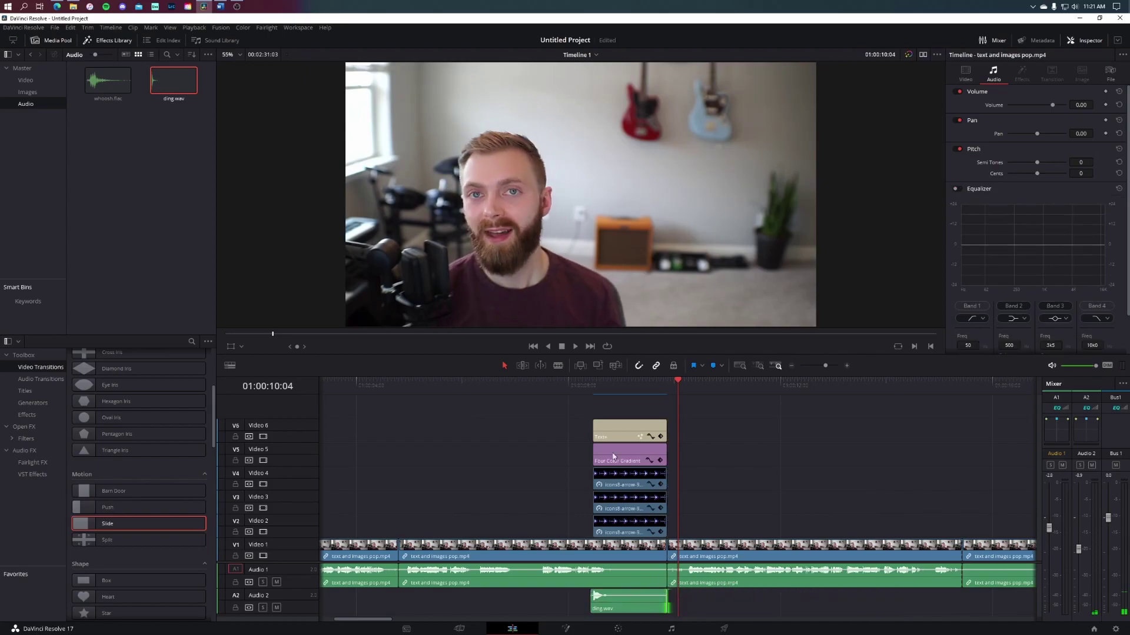
click(576, 388)
key(space)
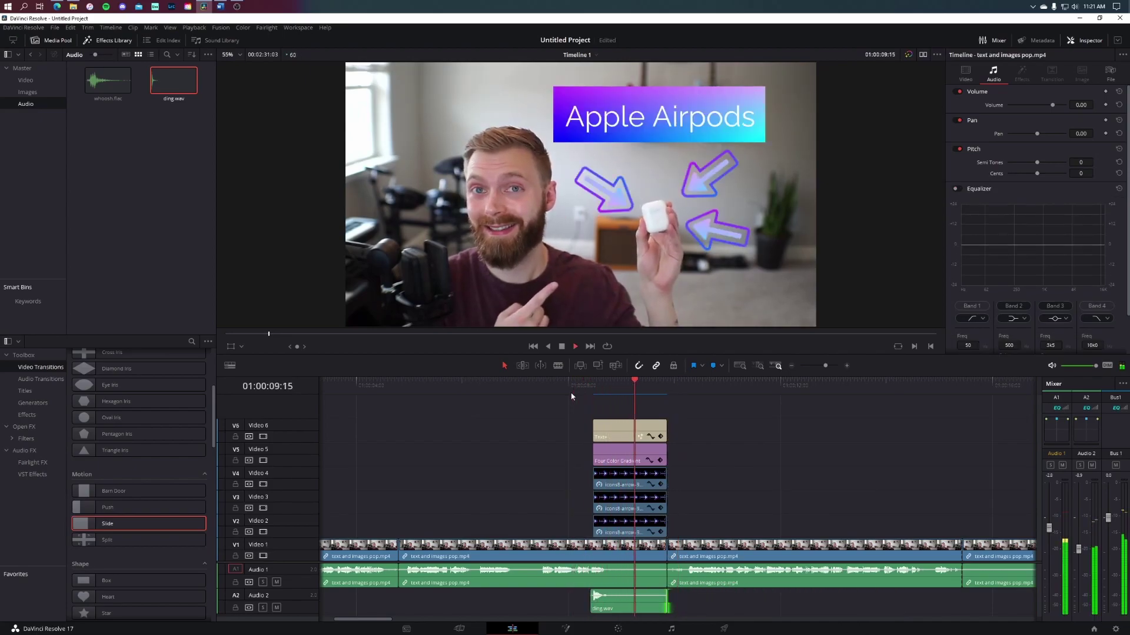